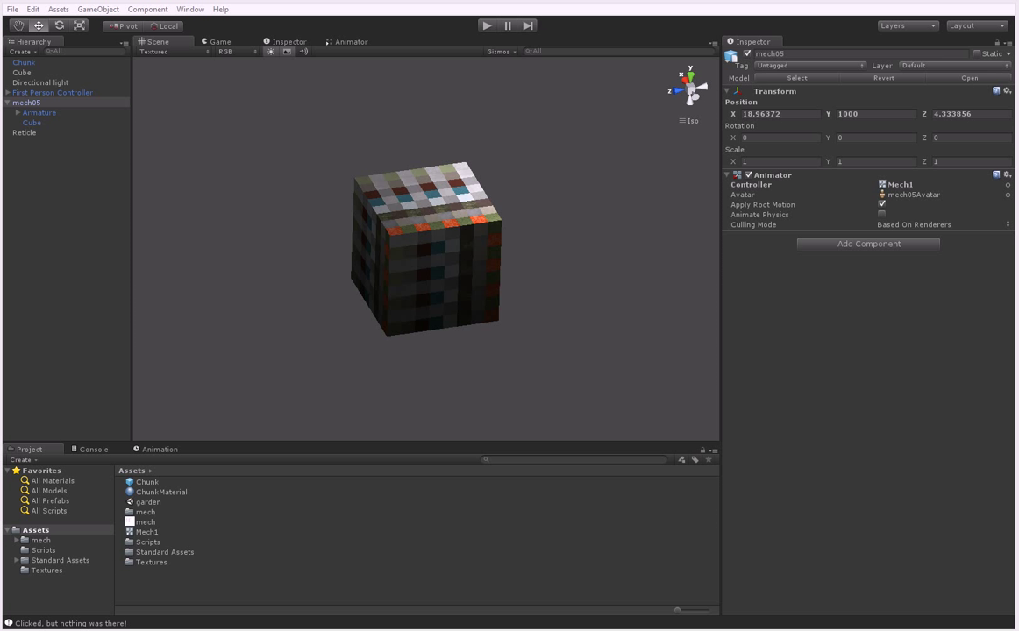
Delete the standalone Cube object, then orbit the view around the remaining voxel cube
left_click(28, 73)
key("Delete")
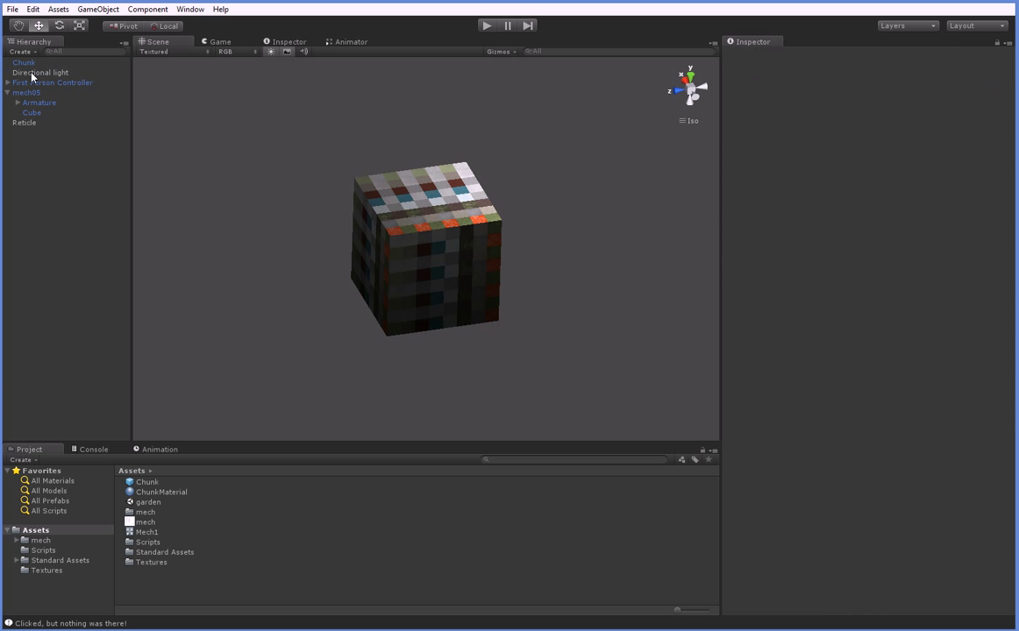
mouse_move(208, 196)
left_mouse_down("alt")
mouse_move(284, 211)
mouse_move(471, 157)
mouse_move(284, 348)
mouse_move(613, 92)
mouse_move(314, 364)
mouse_move(683, 244)
mouse_move(715, 357)
mouse_move(699, 386)
mouse_move(493, 466)
mouse_move(394, 414)
mouse_move(284, 484)
mouse_move(196, 563)
mouse_move(191, 586)
left_mouse_up("alt")
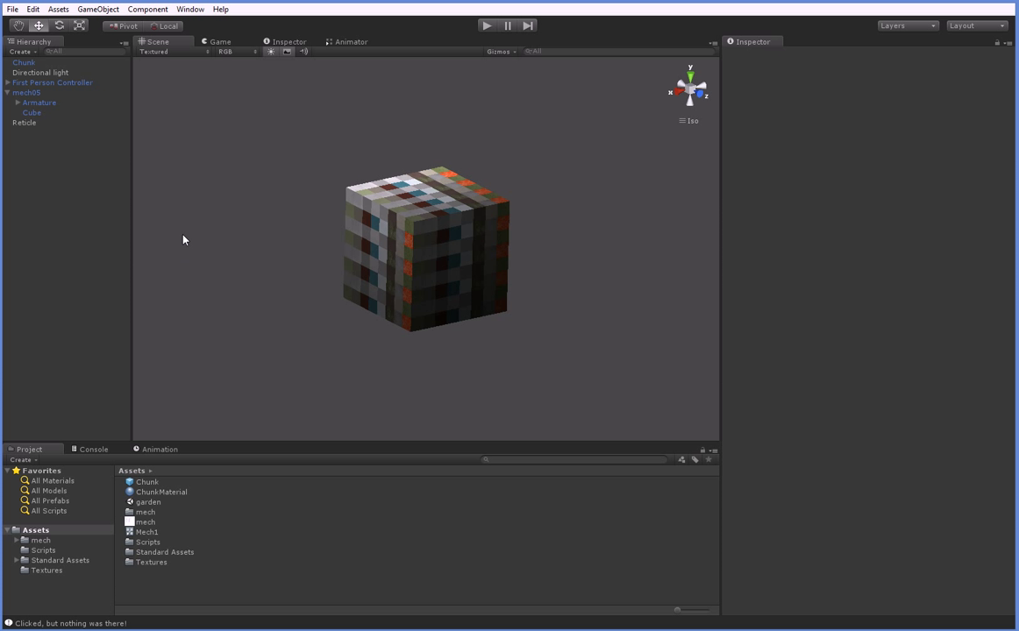
Frame mech05 in the Scene view and orbit to see it from rear, side and front
double_click(32, 93)
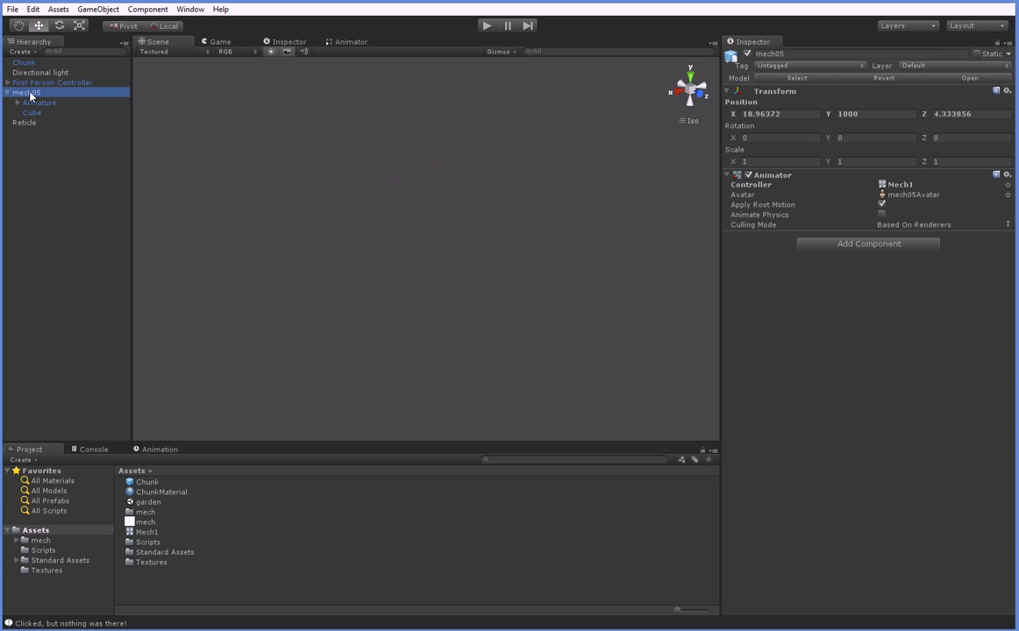
mouse_move(348, 262)
left_mouse_down("alt")
mouse_move(678, 350)
mouse_move(958, 282)
mouse_move(853, 390)
mouse_move(630, 341)
mouse_move(417, 337)
mouse_move(296, 297)
mouse_move(341, 377)
mouse_move(586, 298)
mouse_move(849, 332)
left_mouse_up("alt")
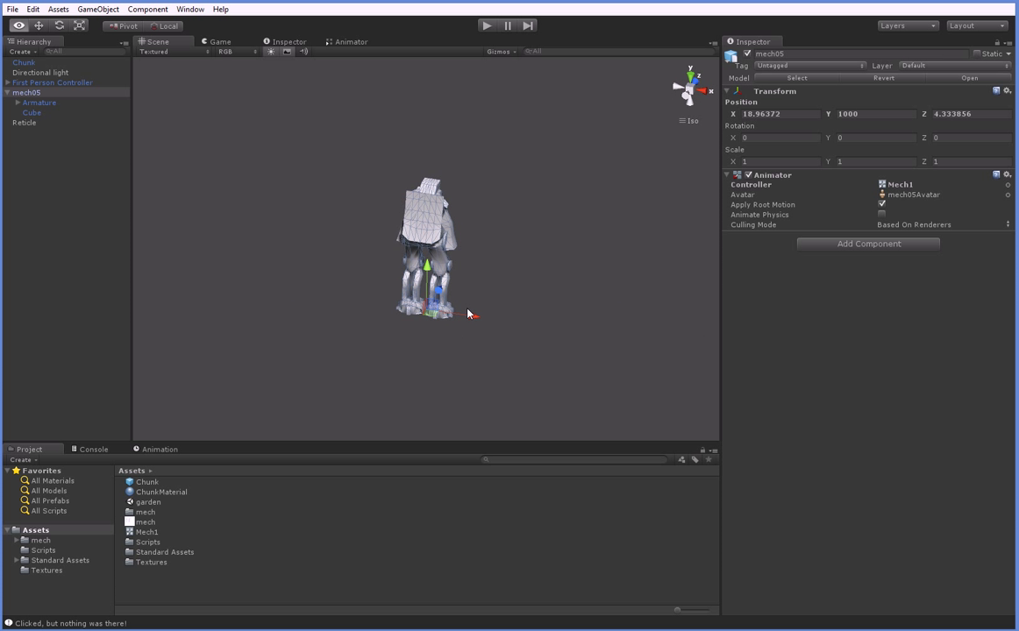
mouse_move(471, 313)
left_mouse_down("alt")
mouse_move(292, 296)
mouse_move(574, 328)
mouse_move(544, 402)
mouse_move(334, 295)
mouse_move(357, 287)
mouse_move(467, 325)
mouse_move(472, 346)
left_mouse_up("alt")
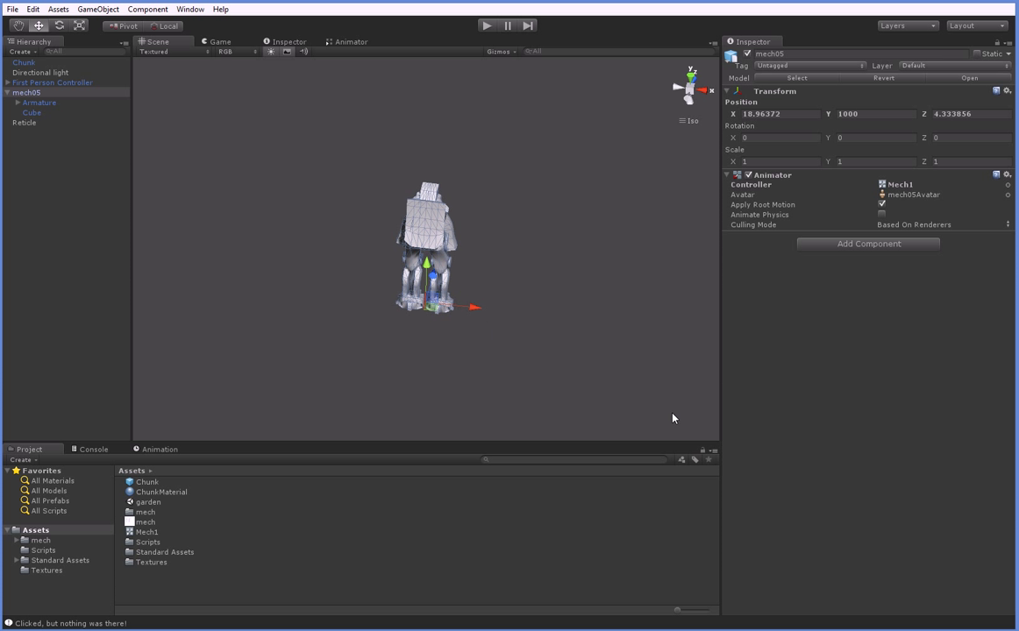
mouse_move(673, 418)
left_mouse_down("alt")
mouse_move(371, 371)
mouse_move(204, 367)
left_mouse_up("alt")
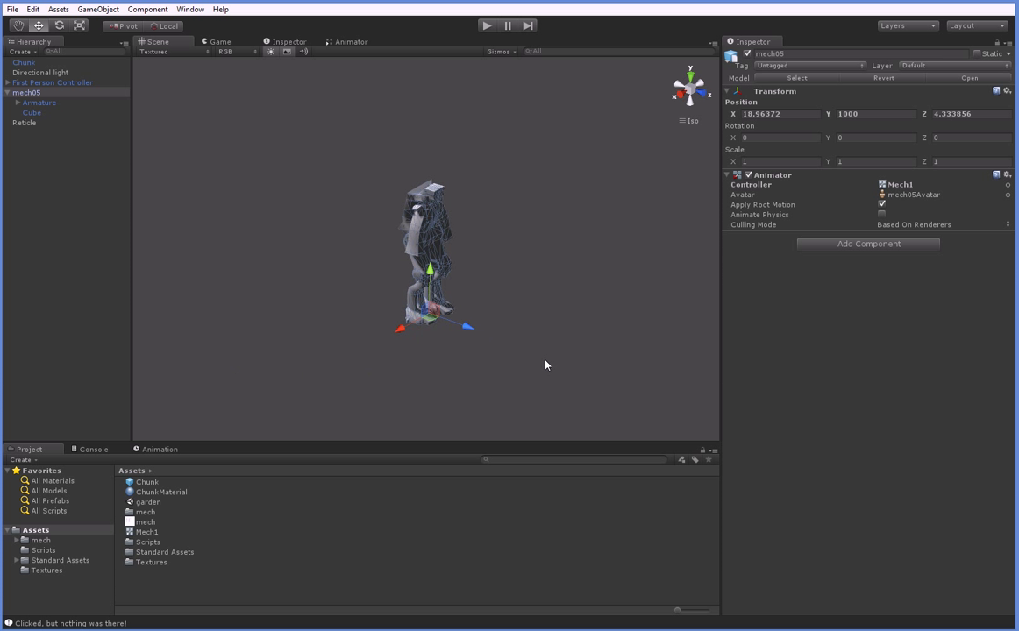
mouse_move(545, 365)
left_mouse_down("alt")
mouse_move(296, 338)
mouse_move(531, 358)
left_mouse_up("alt")
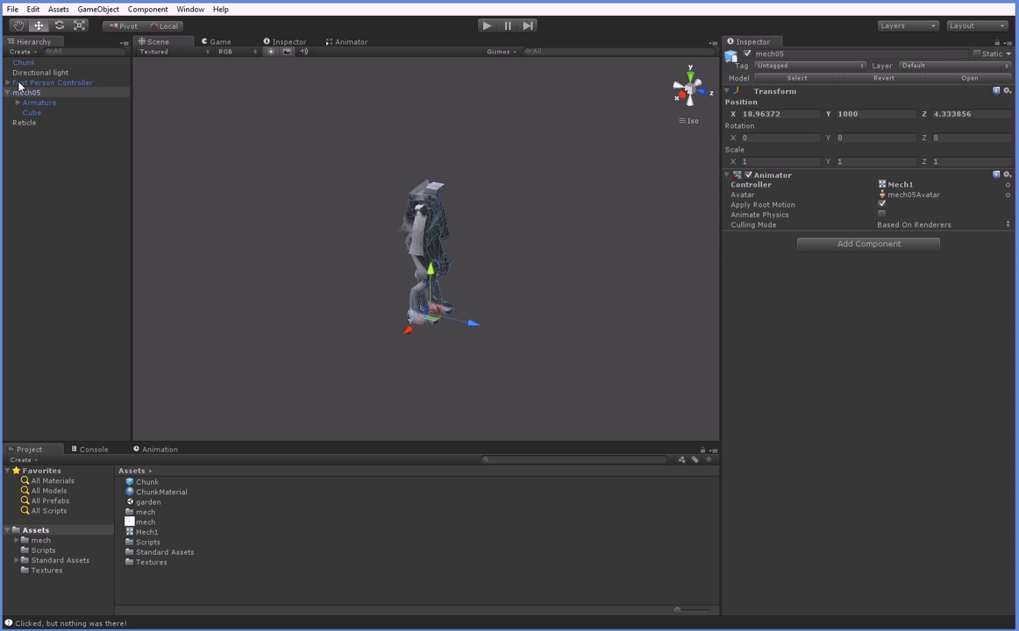
mouse_move(191, 234)
left_mouse_down("alt")
mouse_move(419, 302)
mouse_move(537, 167)
left_mouse_up("alt")
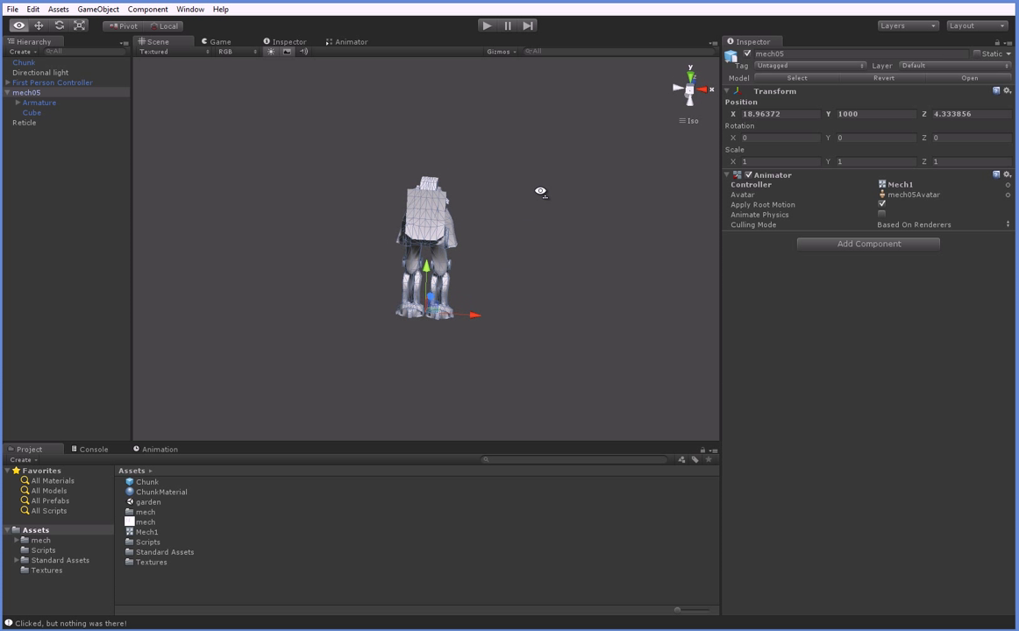
left_click(147, 9)
mouse_move(118, 69)
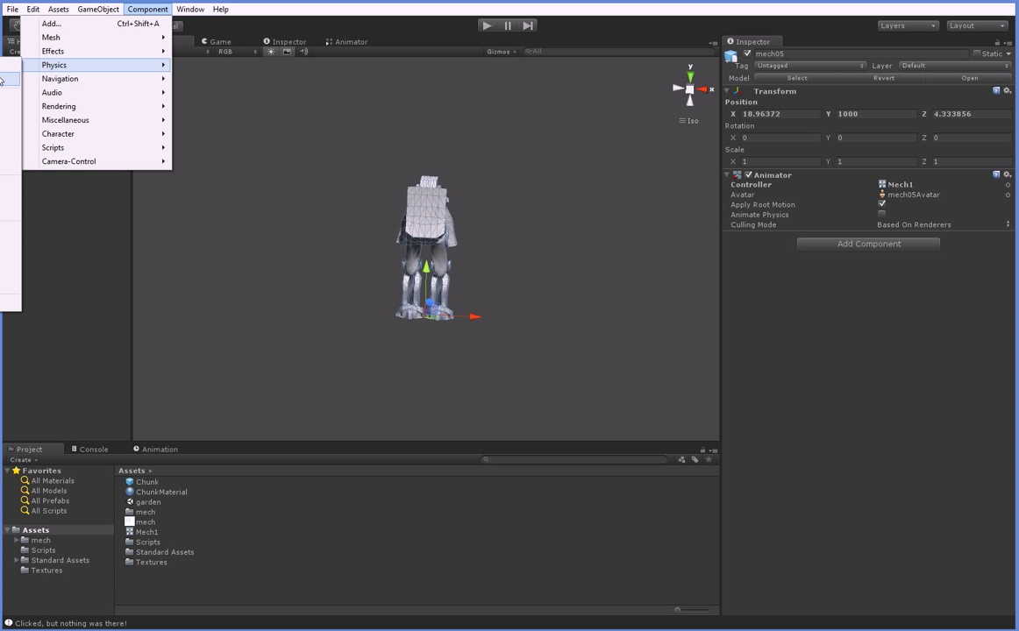
left_click(207, 234)
left_click(207, 234)
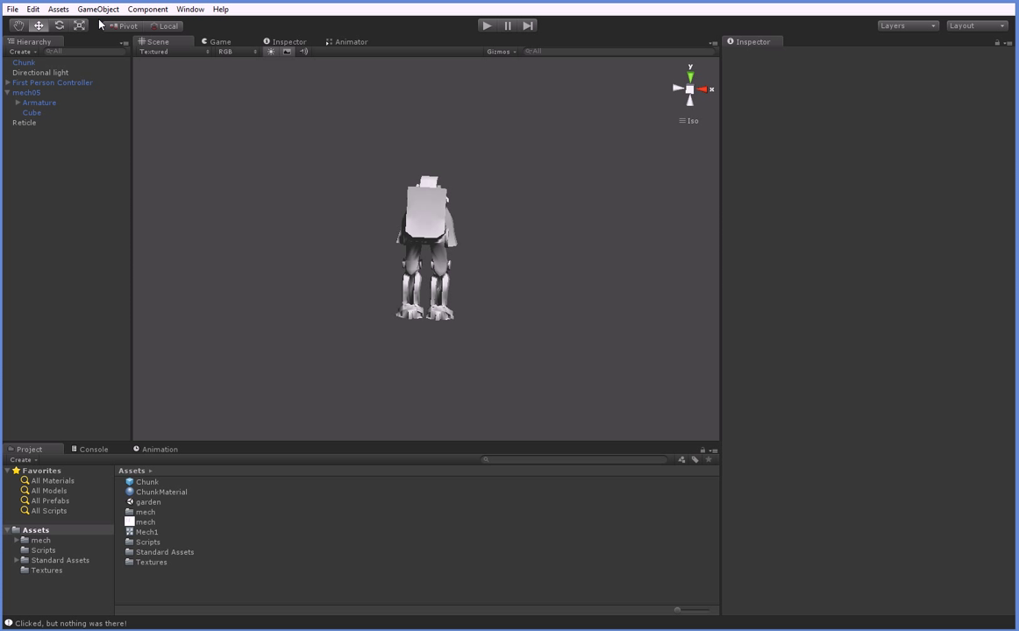
left_click(97, 8)
Create an empty GameObject and rename it 'Player'
mouse_move(91, 37)
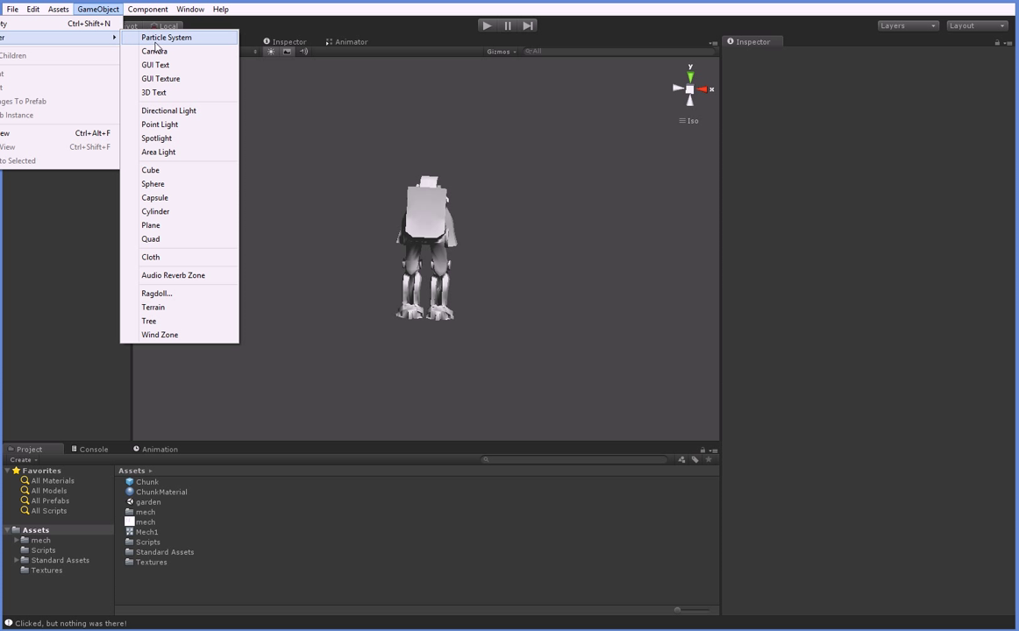
left_click(92, 23)
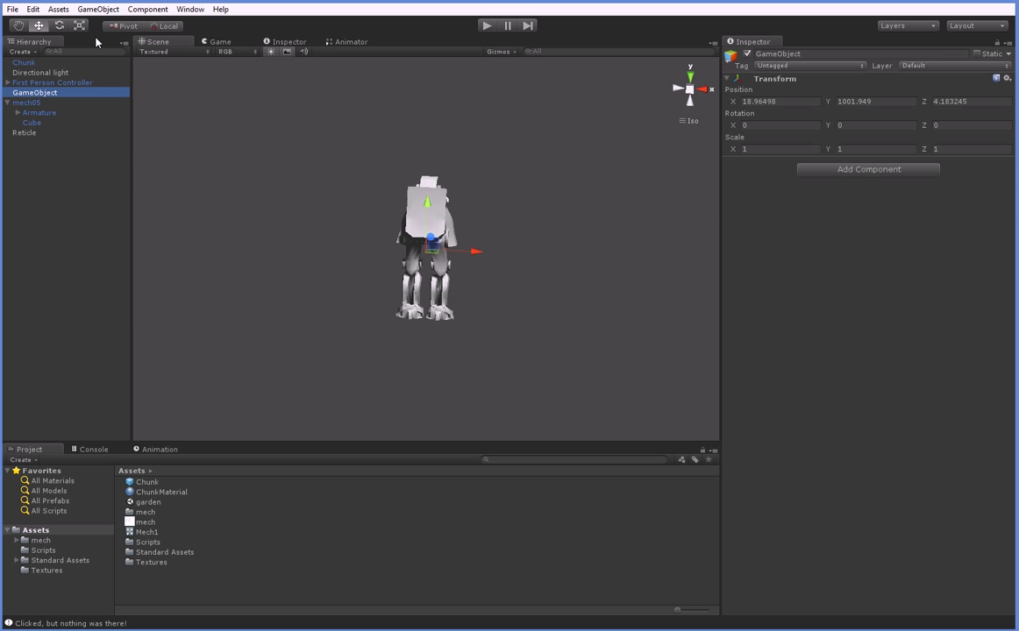
left_click(856, 54)
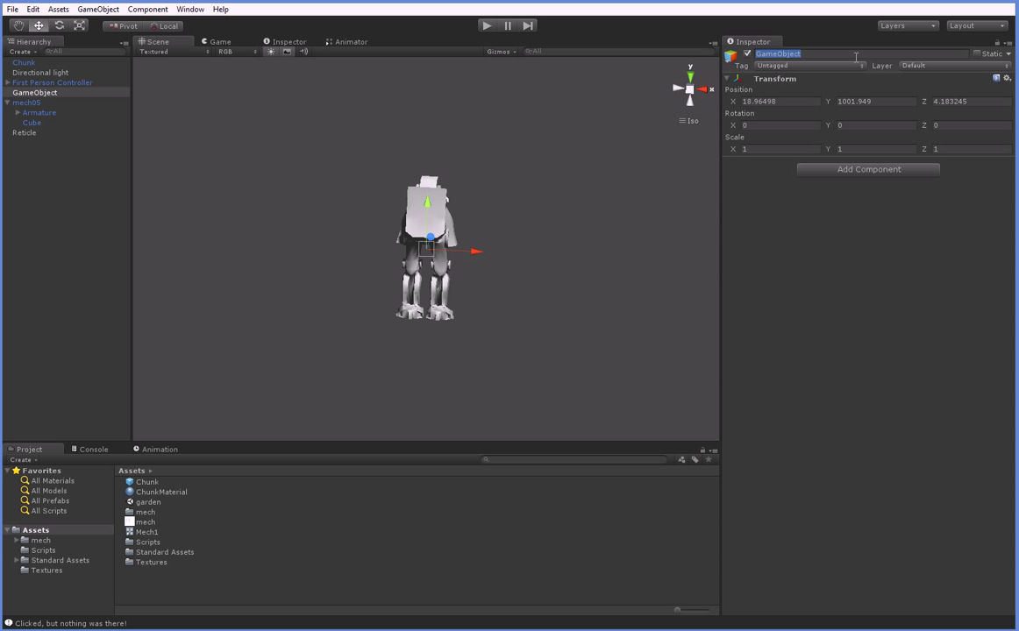
type("Player")
key("Return")
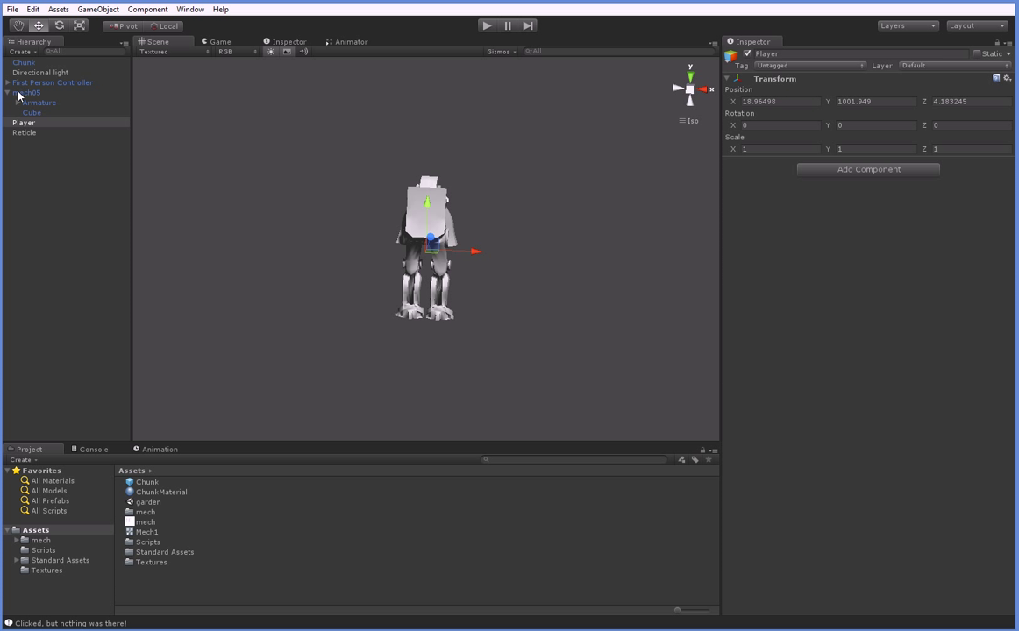
Parent mech05 under Player, set its X and Y position to 0, and reselect Player
left_click_drag(16, 94, 25, 123)
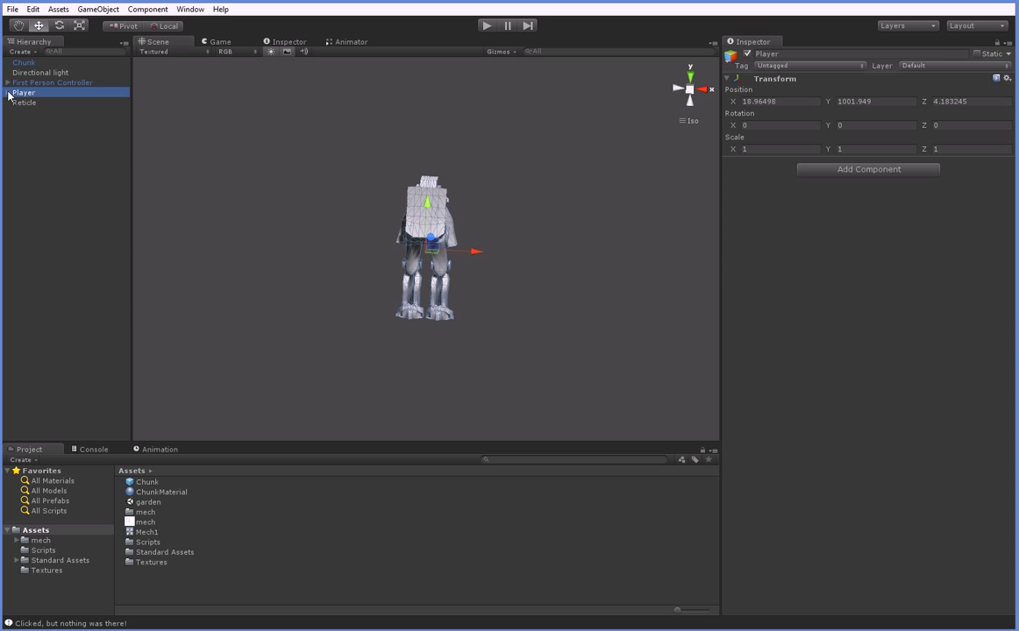
left_click(7, 92)
left_click(35, 103)
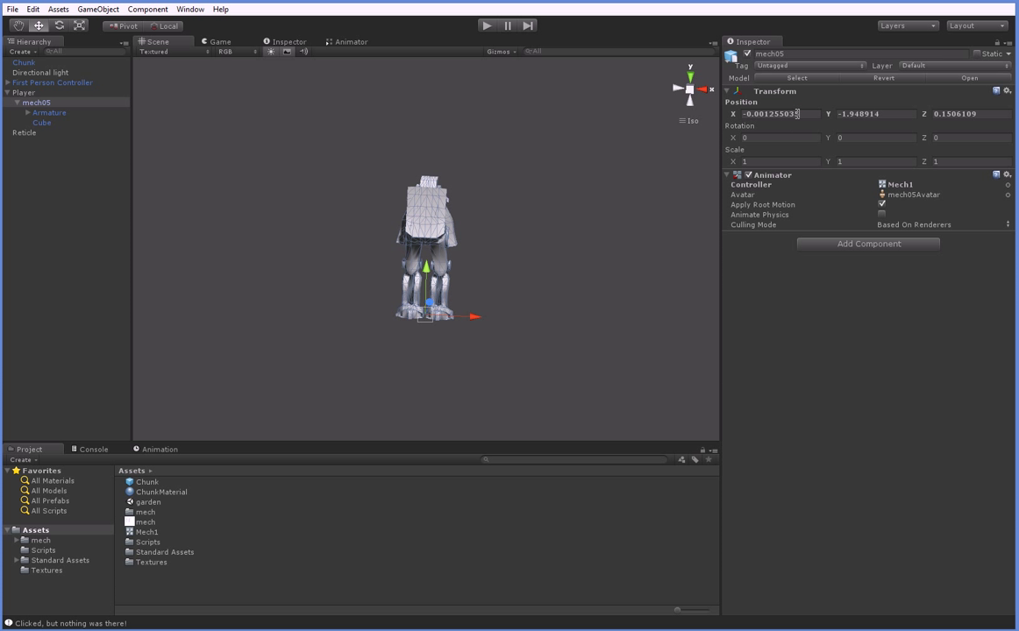
left_click(797, 114)
type("0")
key("Tab")
type("0")
key("Return")
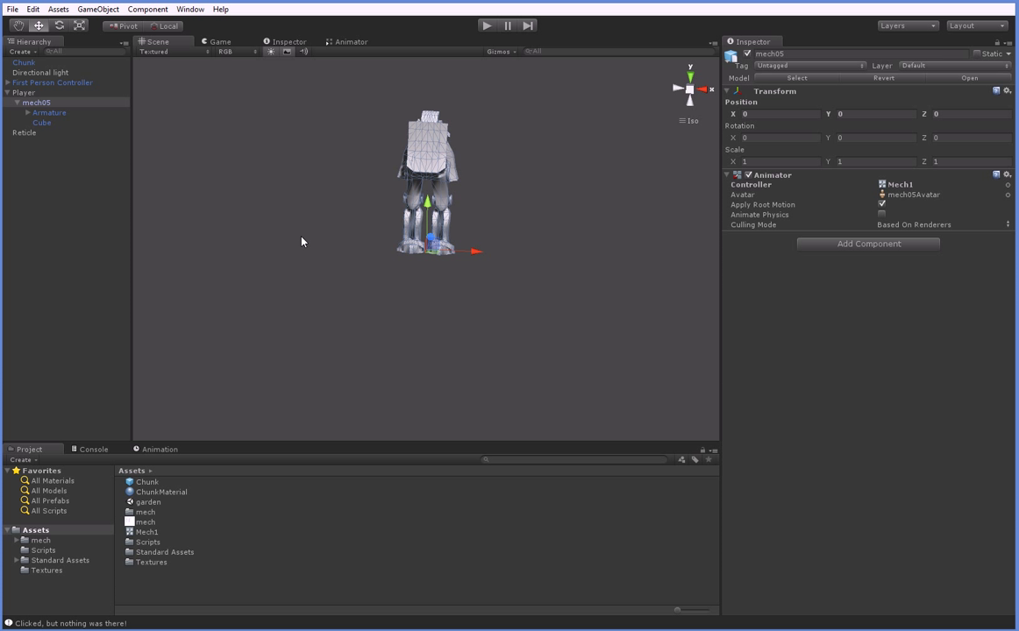
left_click(24, 93)
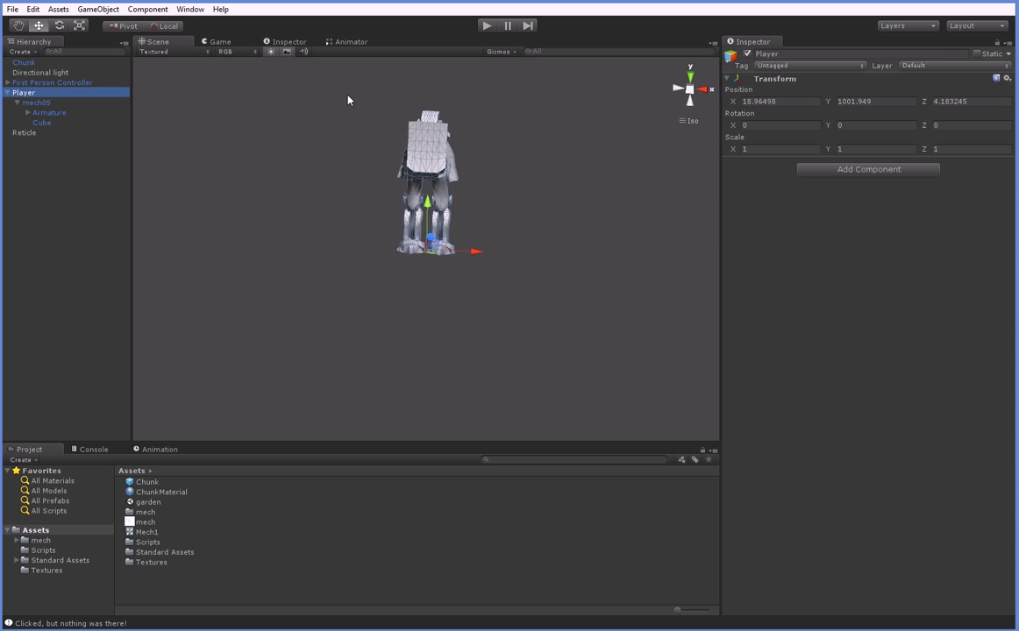
With Player selected, bring up the Component > Physics menu
left_click_drag(364, 235, 404, 182, "alt")
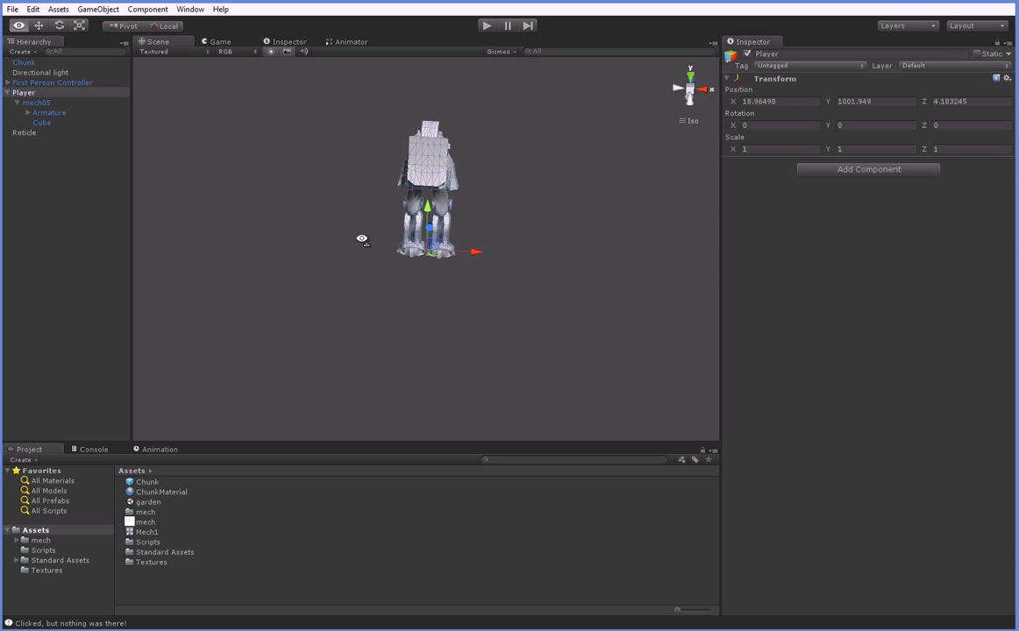
key("alt")
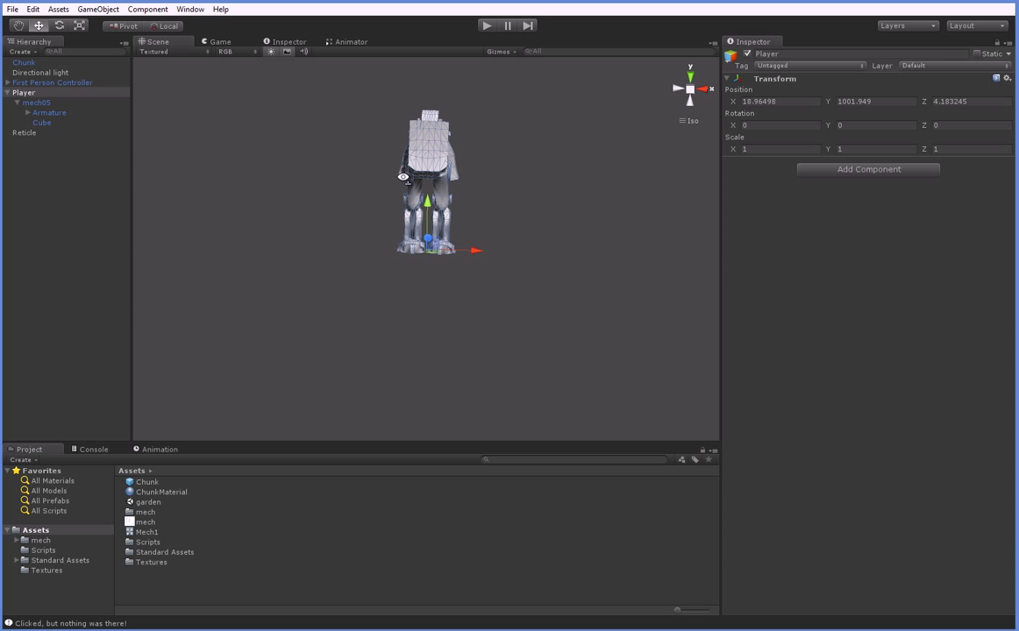
left_click(114, 13)
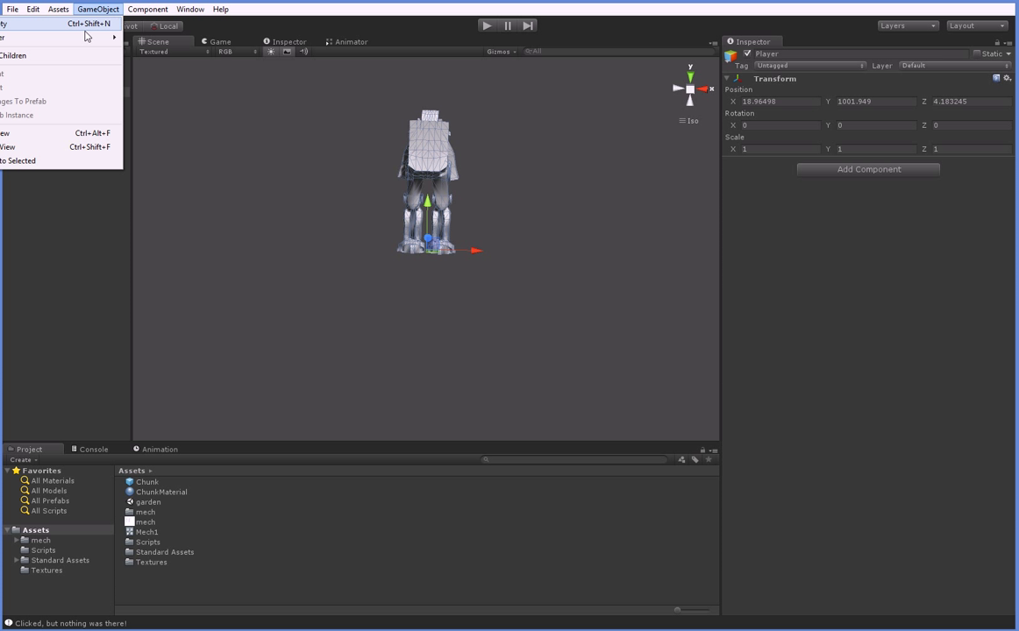
mouse_move(140, 10)
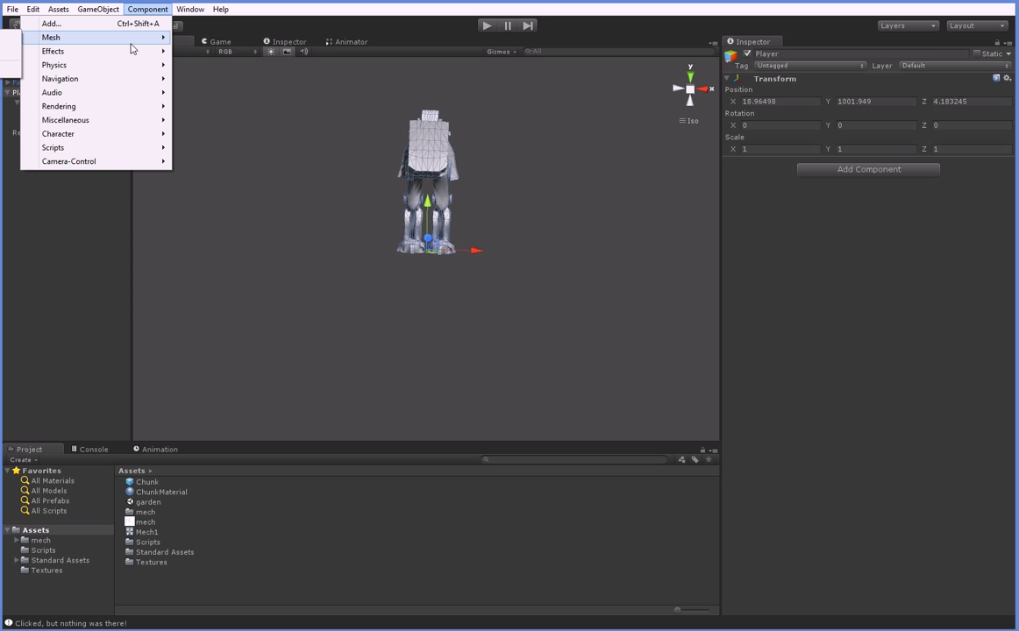
Add a Rigidbody to Player with mass 100
mouse_move(123, 68)
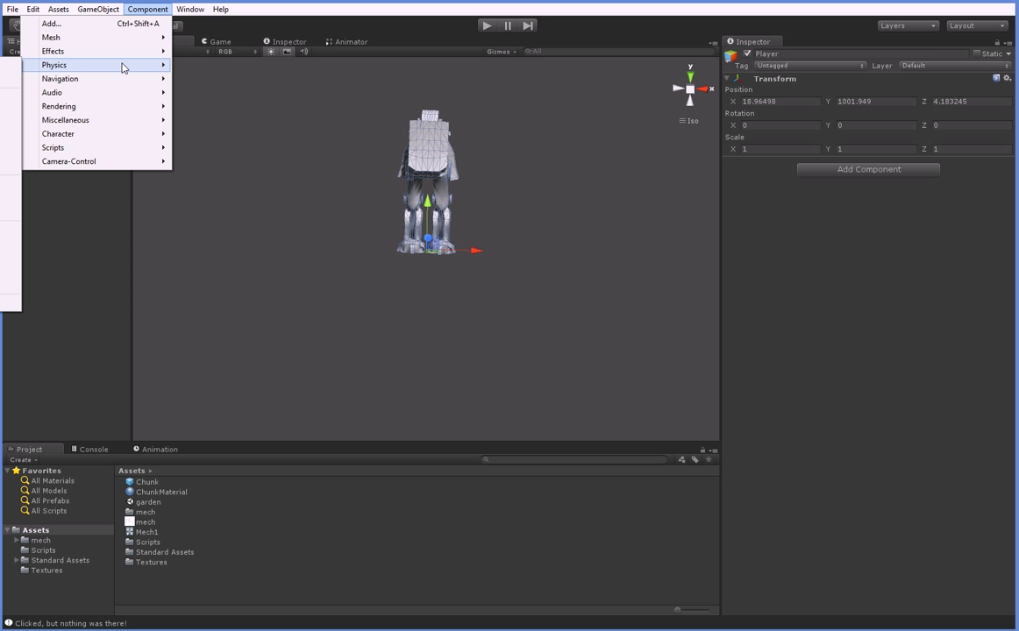
left_click(11, 62)
left_click(849, 174)
type("100")
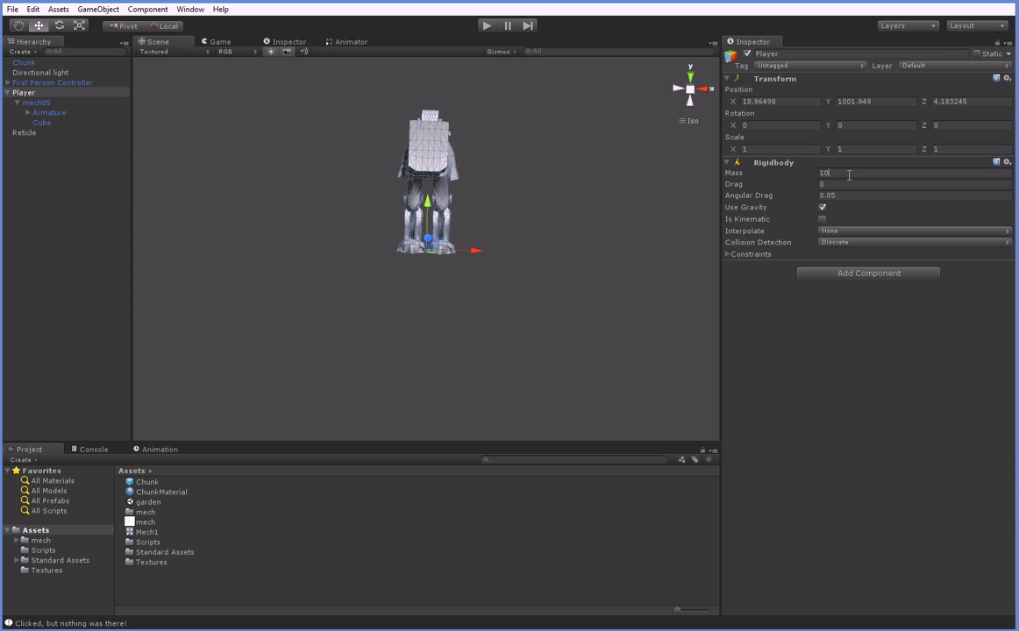
Add a Capsule Collider with height 4 and centre Y 2, Z -0.2
left_click(104, 11)
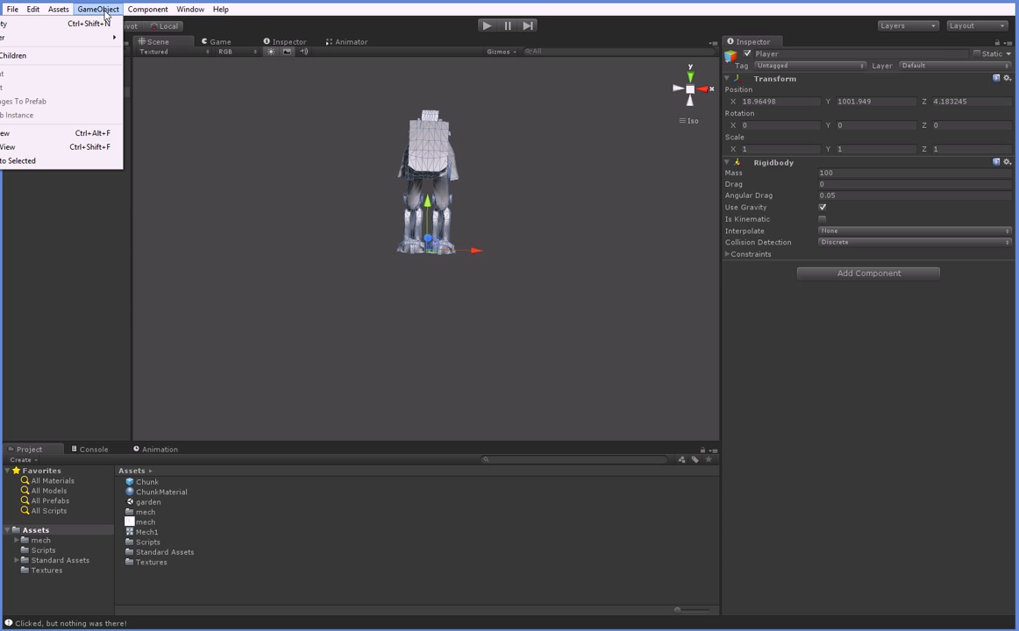
mouse_move(132, 9)
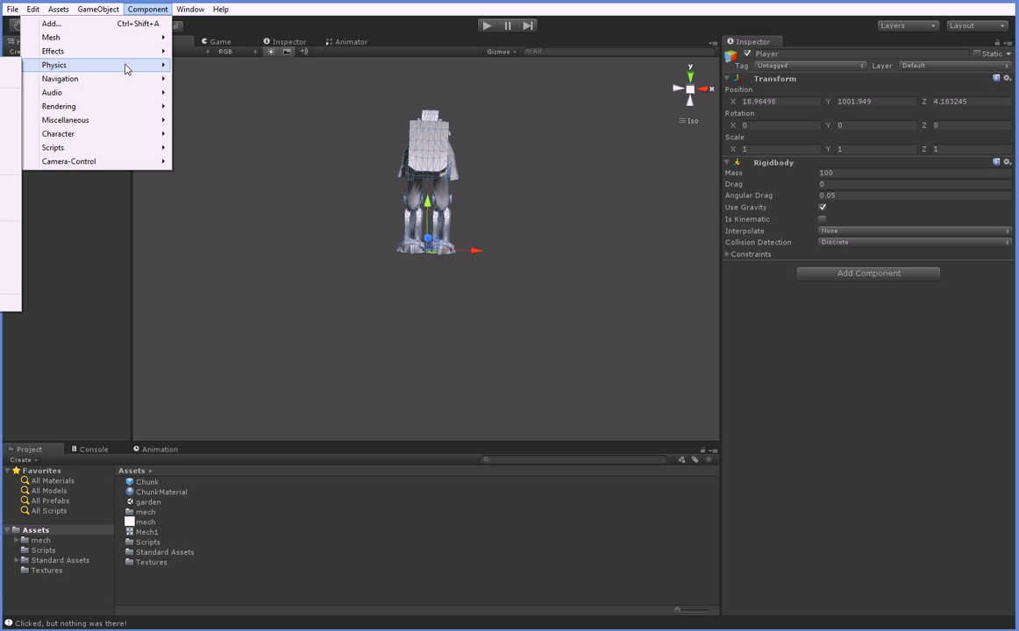
mouse_move(99, 70)
left_click(9, 118)
left_click_drag(488, 305, 519, 291, "alt")
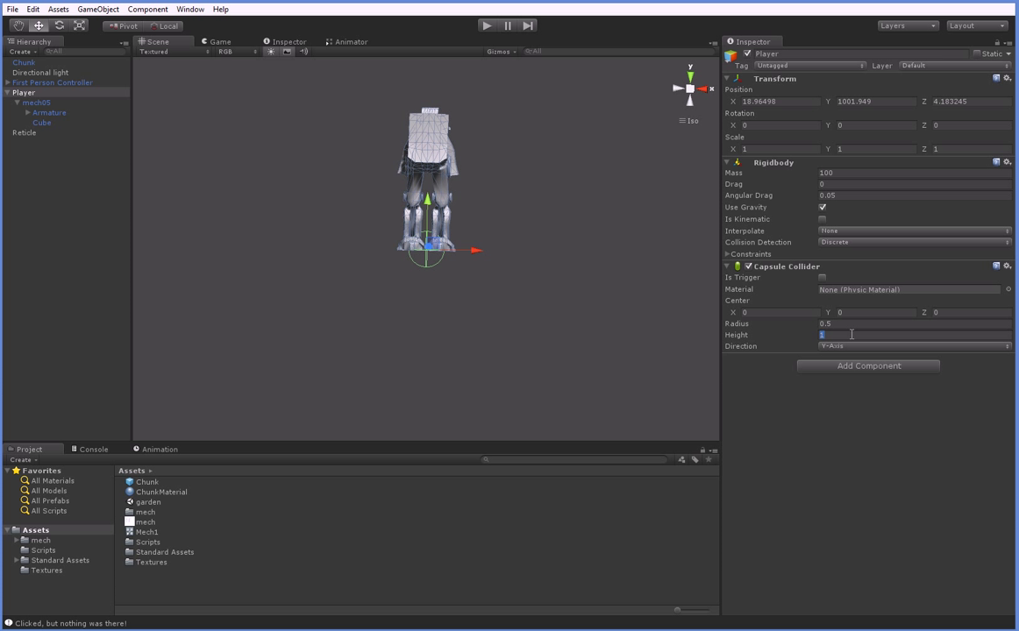
type("4")
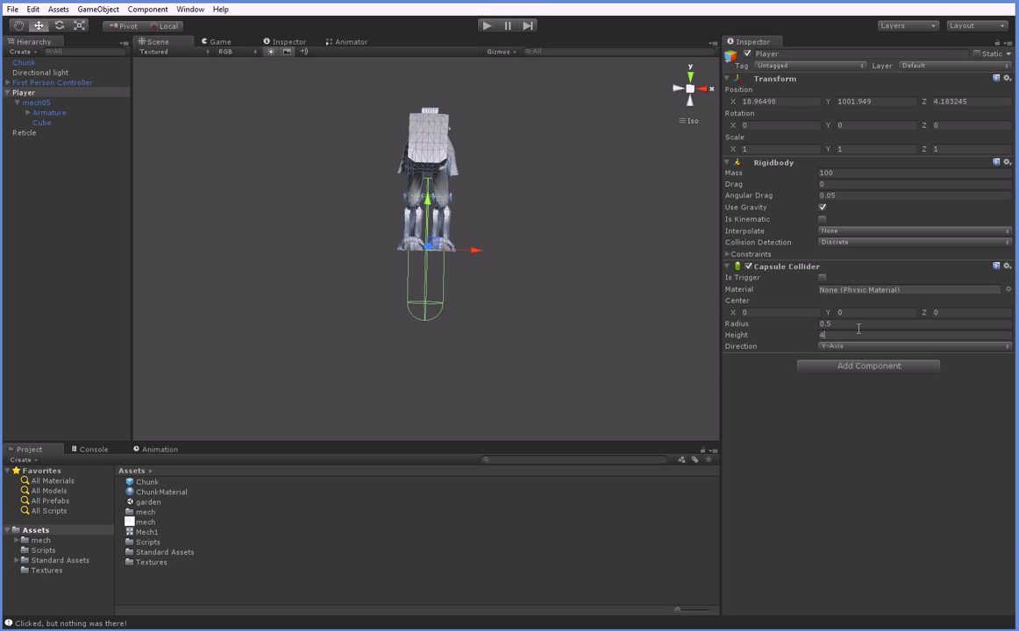
left_click(860, 312)
type("2")
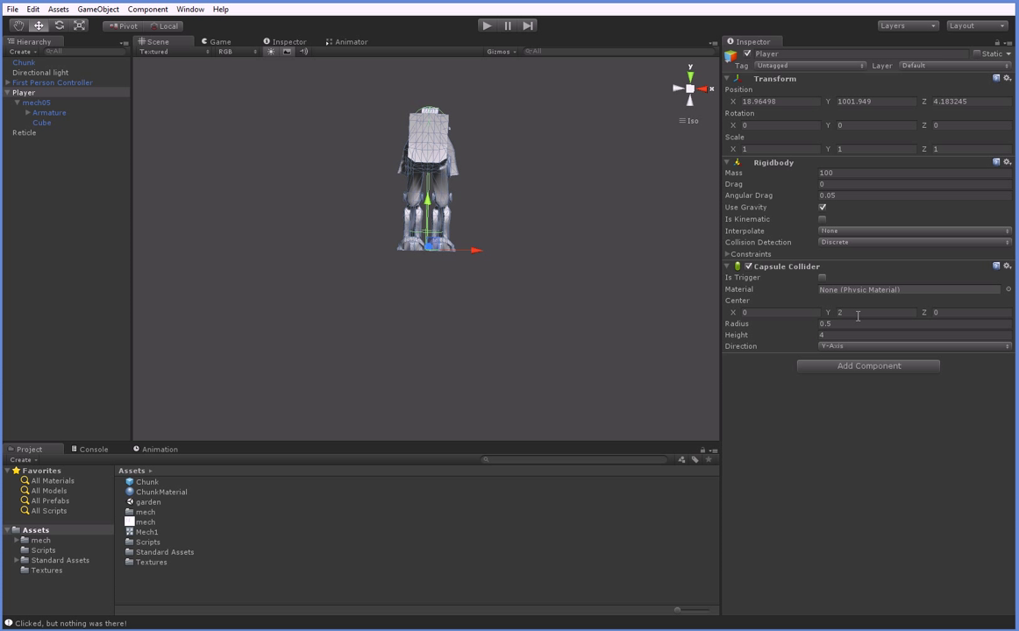
left_click(947, 313)
type("-0.2")
mouse_move(418, 311)
left_mouse_down("alt")
mouse_move(731, 312)
mouse_move(444, 337)
left_mouse_up("alt")
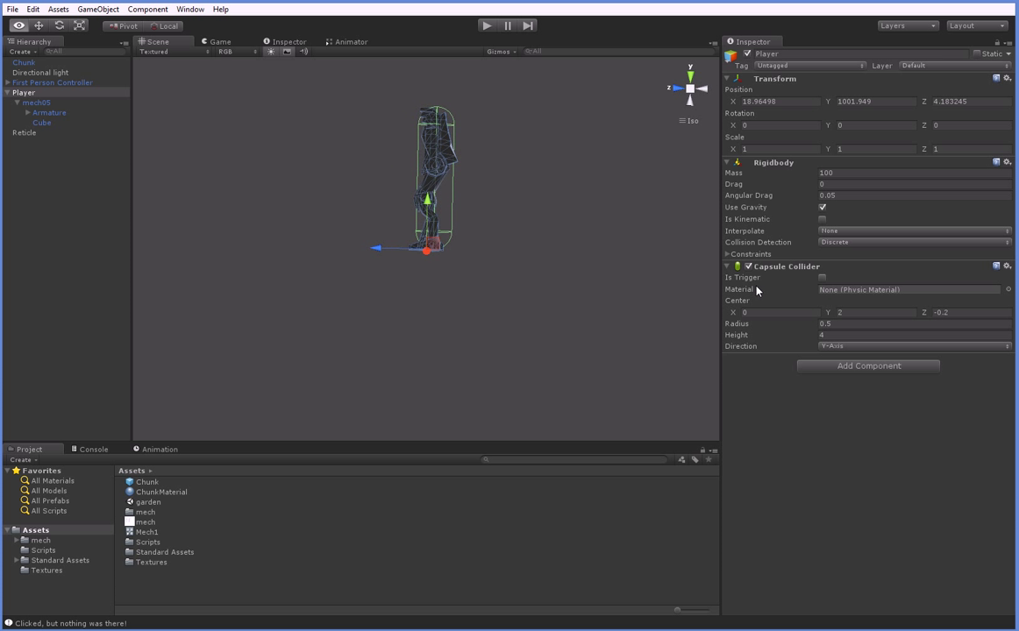
Run a play test, follow the Player mech on the voxel terrain from several angles, then stop
left_click(487, 26)
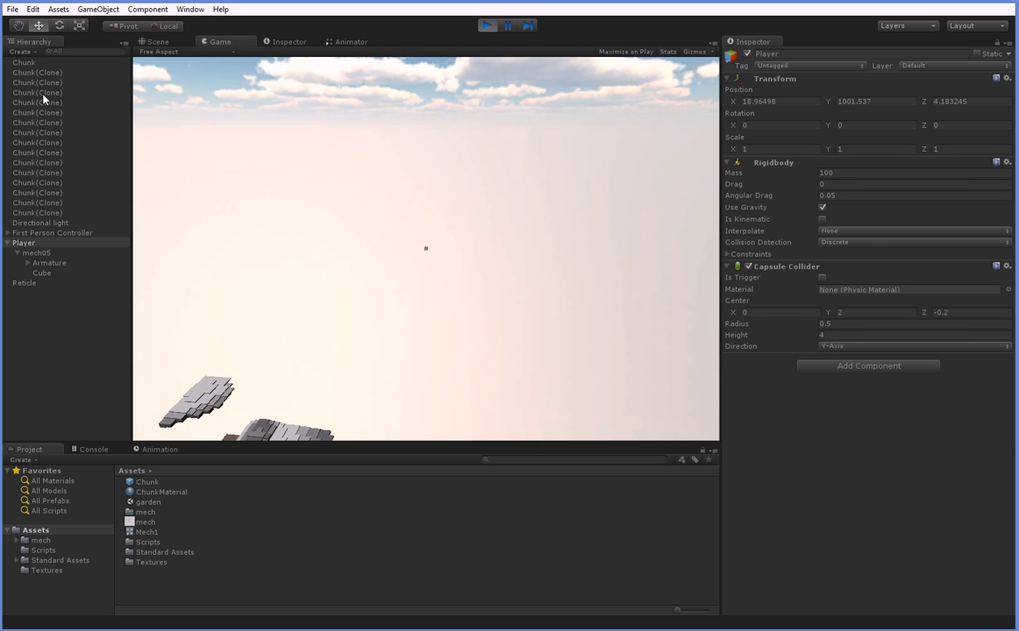
left_click(39, 93)
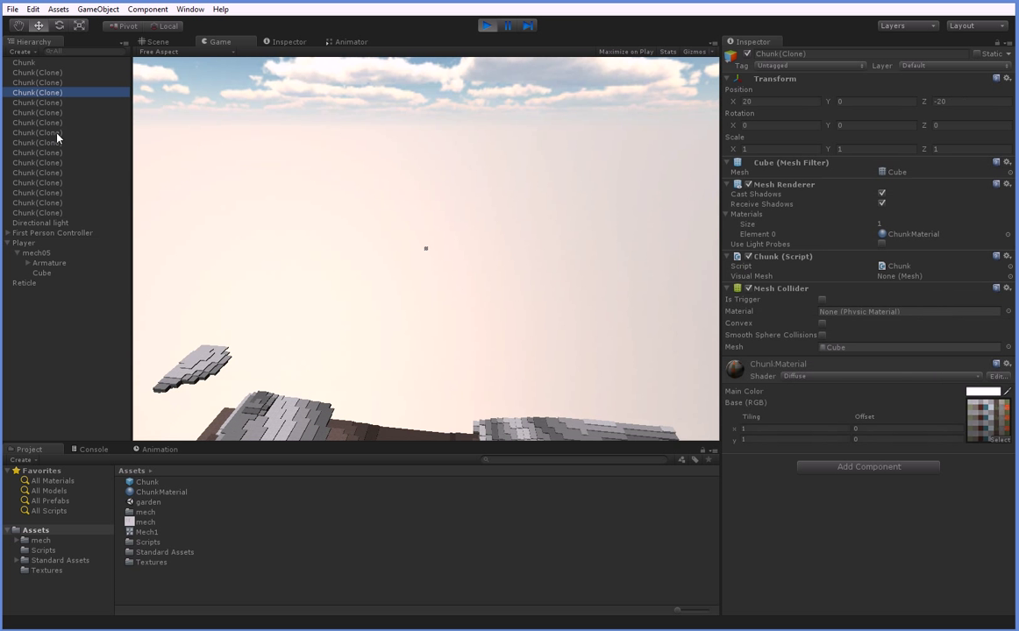
left_click(171, 41)
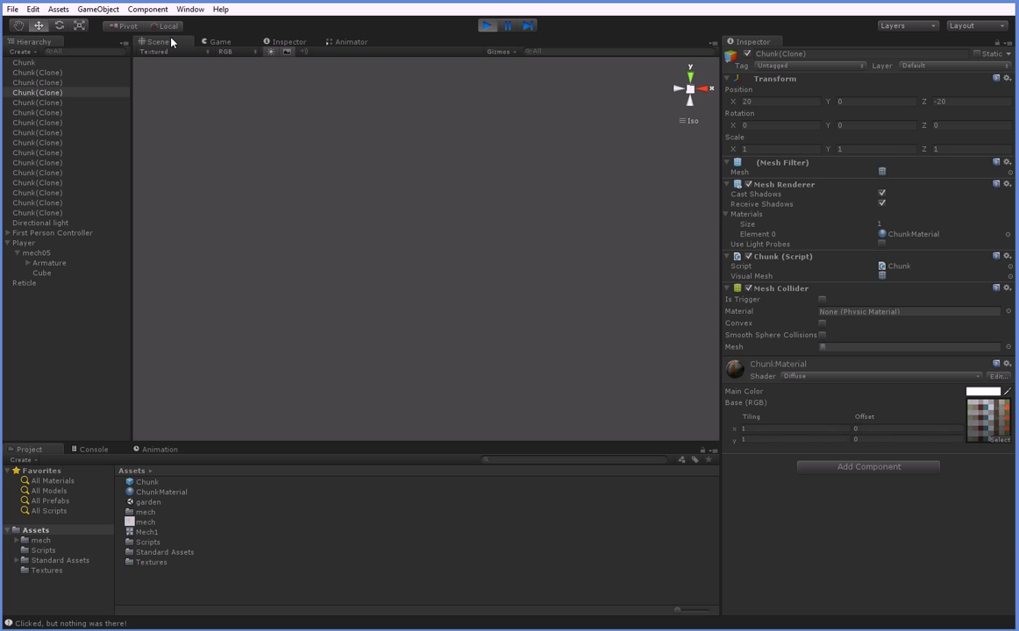
left_click(32, 244)
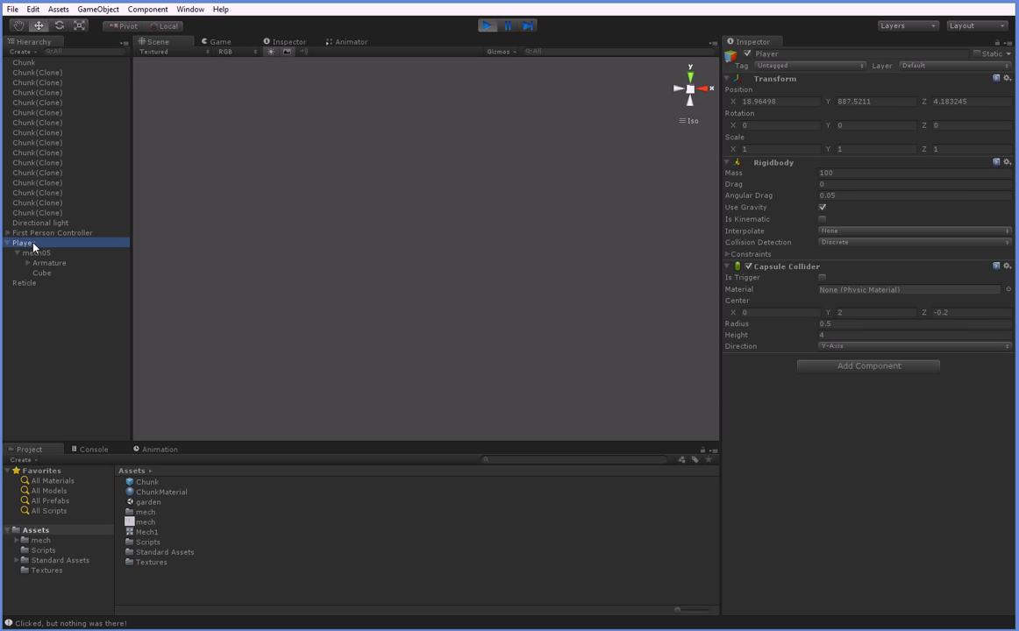
mouse_move(332, 334)
left_mouse_down("alt")
mouse_move(264, 365)
mouse_move(255, 167)
left_mouse_up("alt")
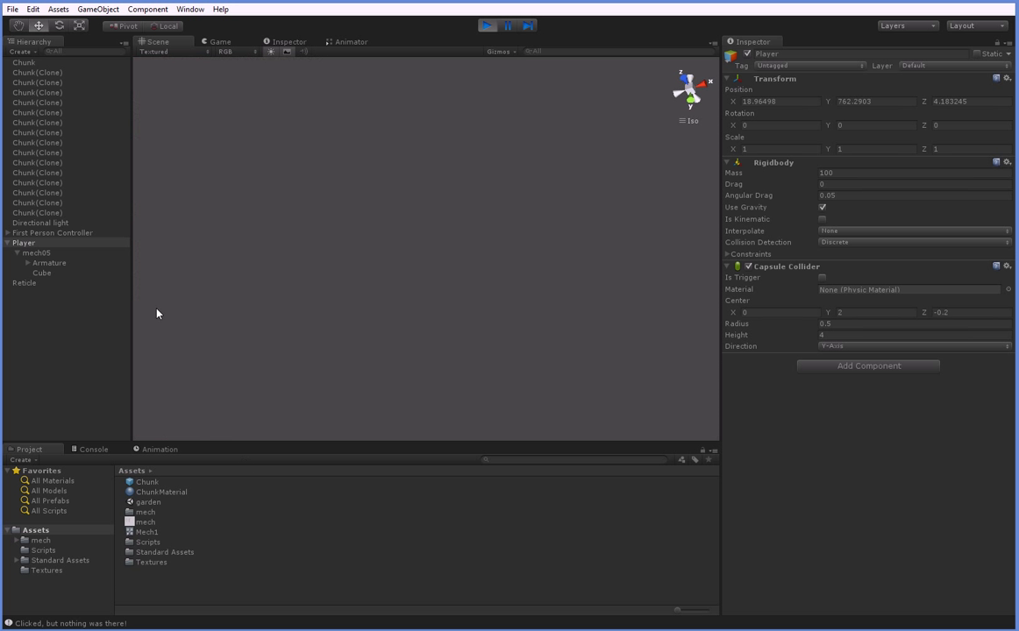
left_click(37, 244)
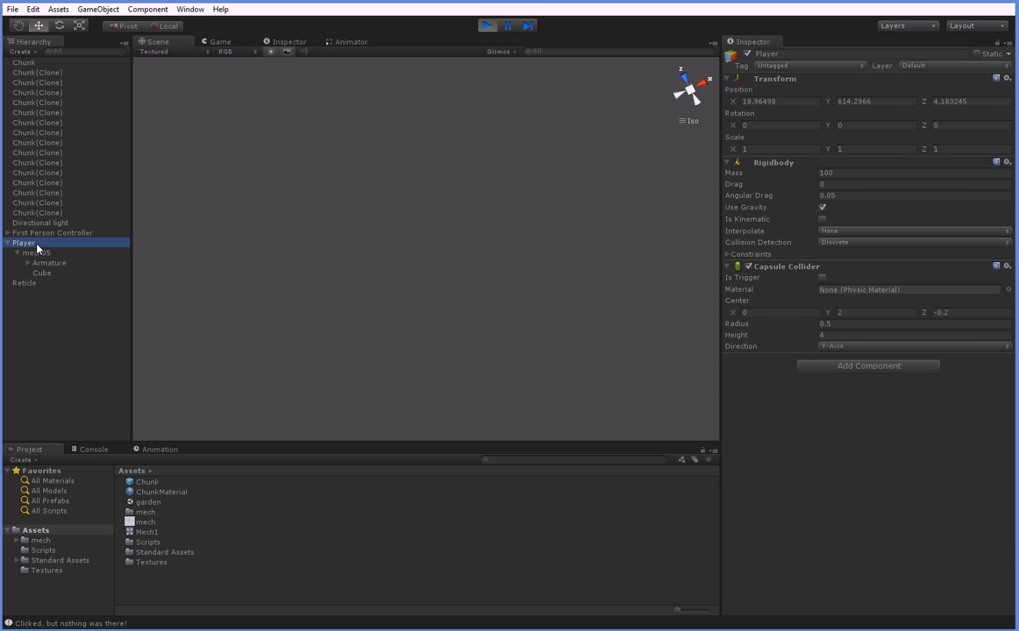
left_click_drag(292, 264, 309, 239, "alt")
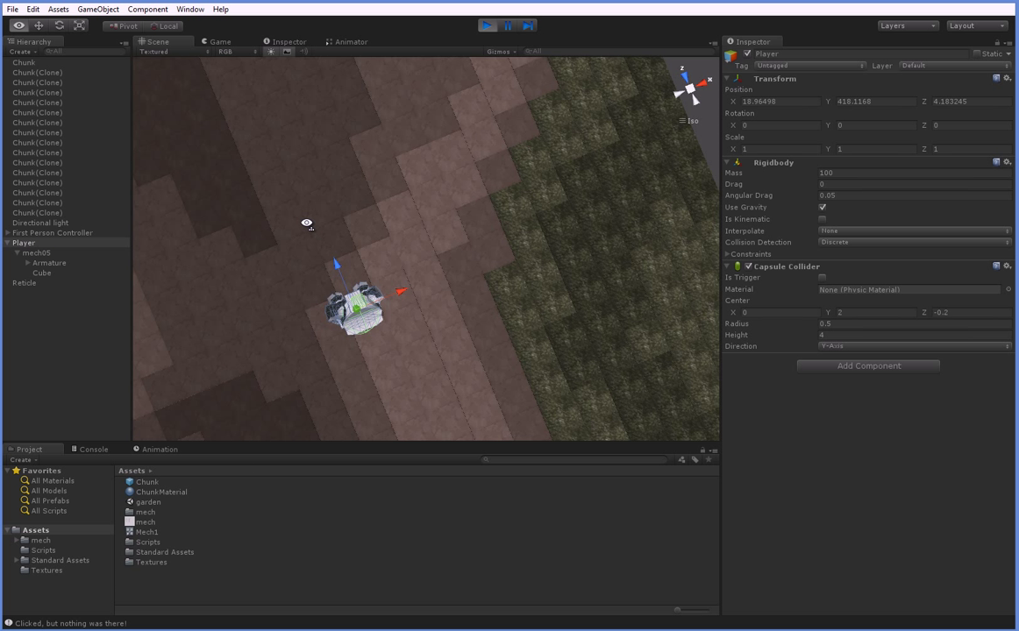
double_click(78, 244)
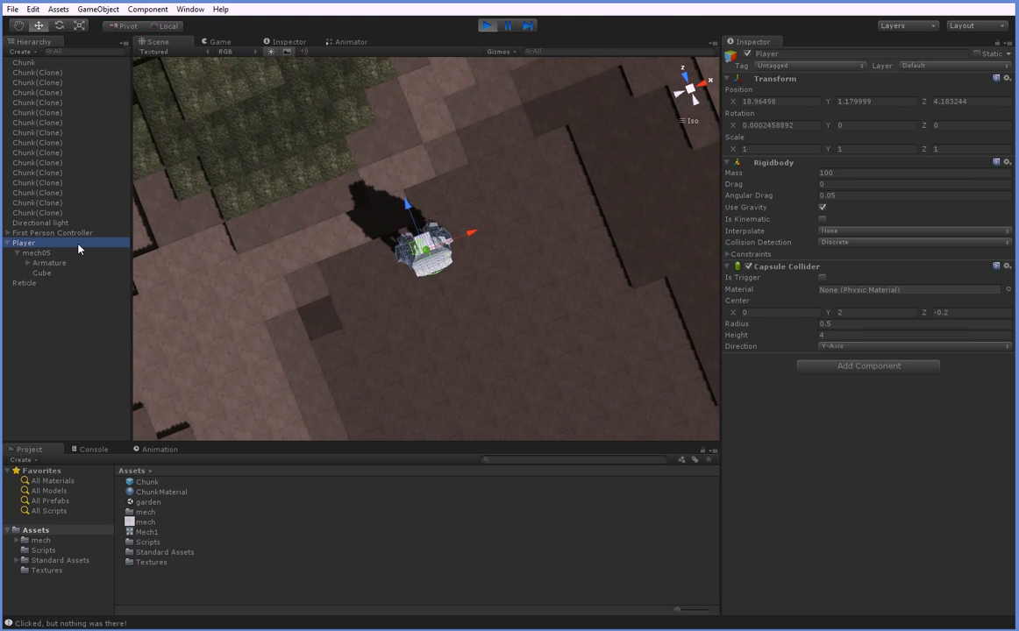
mouse_move(403, 335)
left_mouse_down("alt")
mouse_move(167, 172)
mouse_move(324, 285)
left_mouse_up("alt")
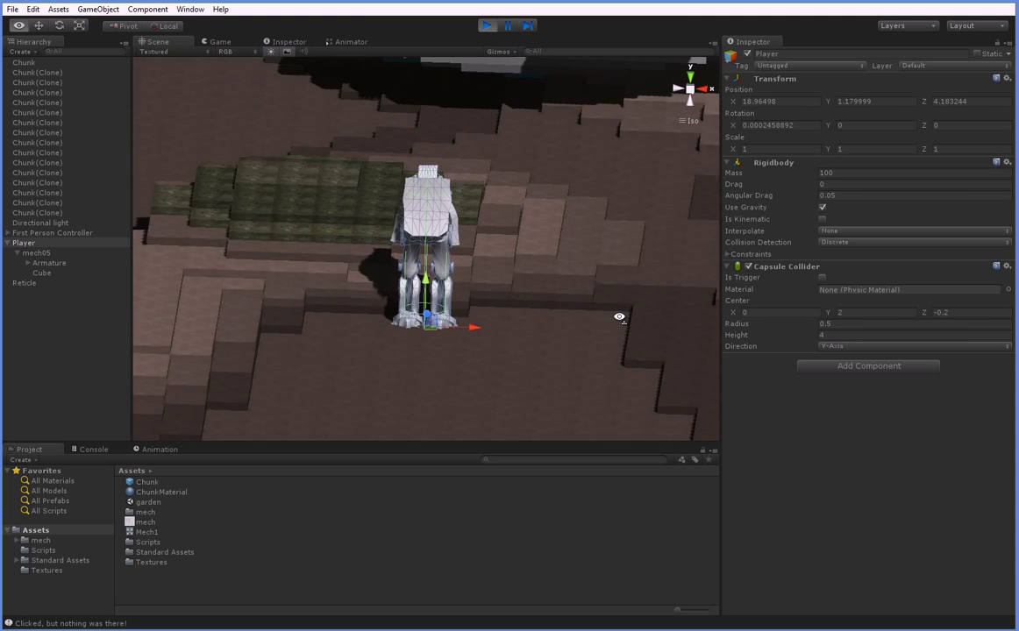
mouse_move(325, 285)
left_mouse_down("alt")
mouse_move(592, 334)
mouse_move(401, 332)
mouse_move(315, 314)
mouse_move(344, 321)
mouse_move(329, 297)
mouse_move(337, 307)
left_mouse_up("alt")
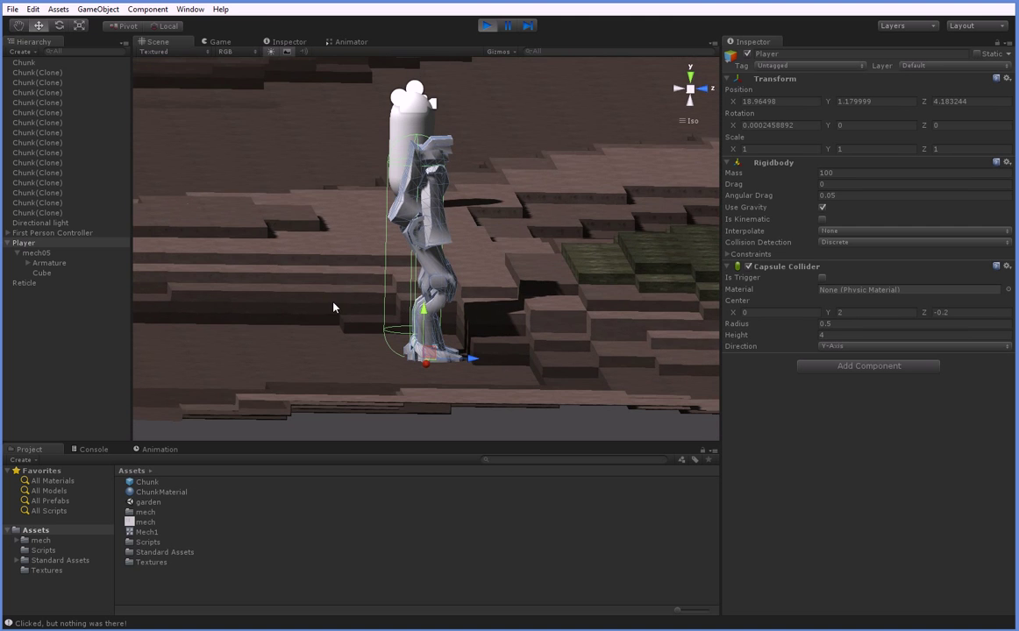
left_click(487, 26)
Select the Main Camera under First Person Controller and scroll to its World script biome settings
left_click(20, 83)
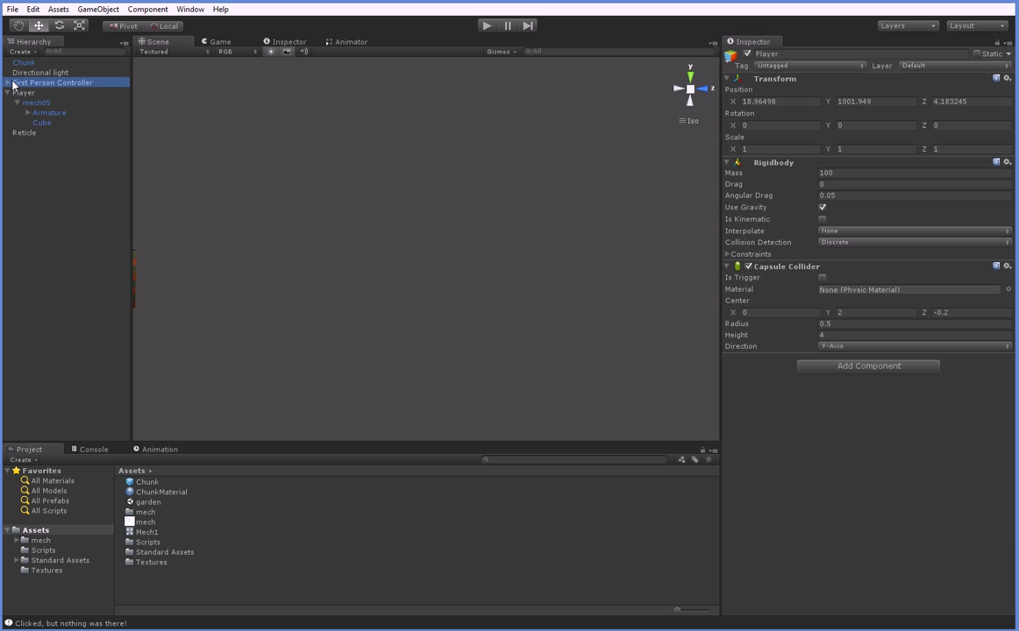
left_click(7, 82)
left_click(40, 103)
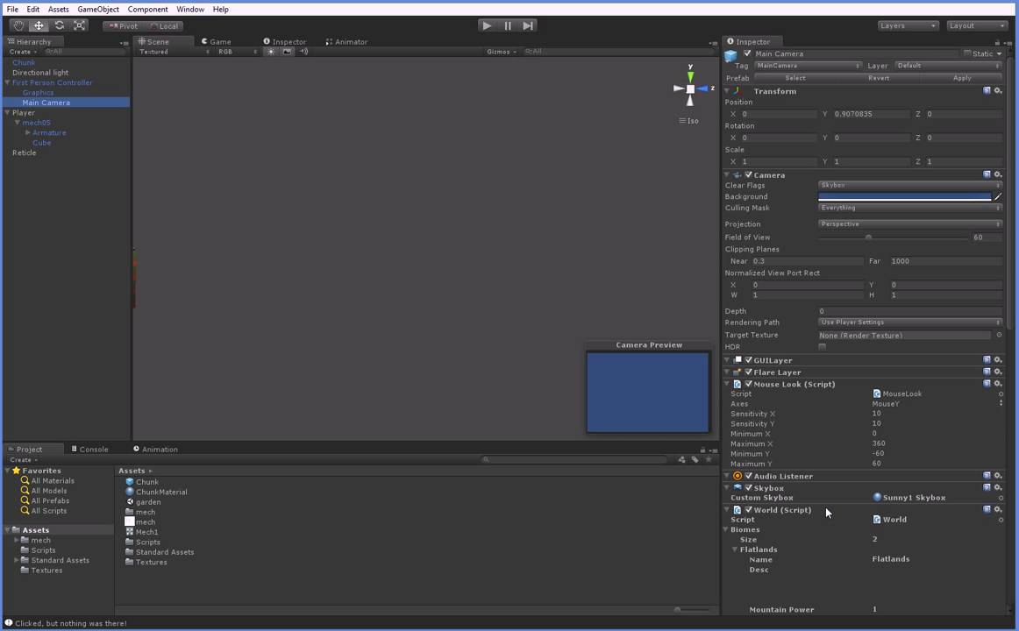
scroll(824, 510, "down", 3)
scroll(825, 510, "down", 2)
scroll(824, 509, "down", 2)
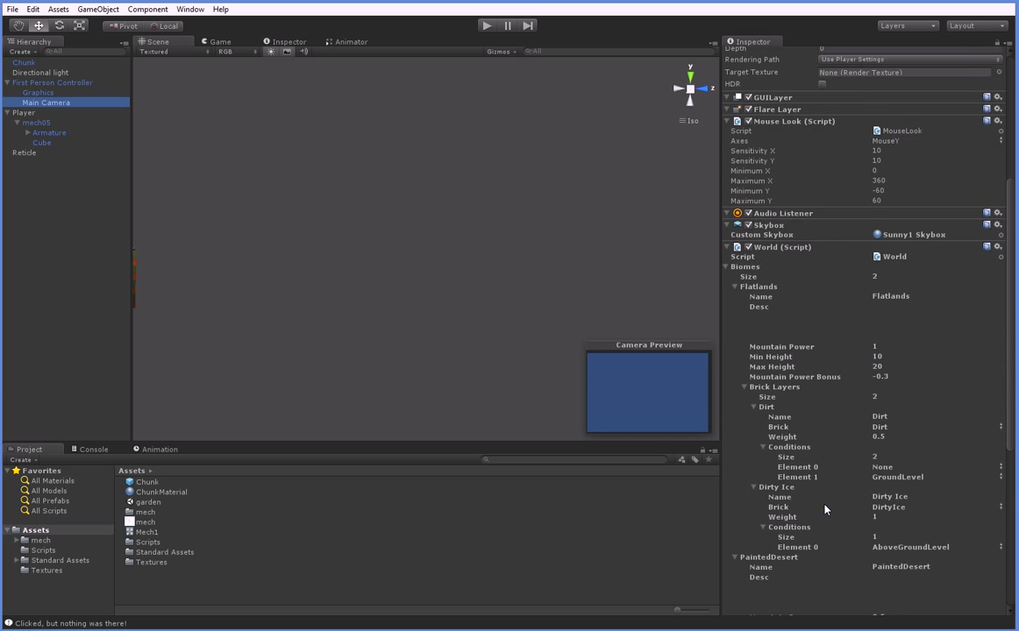
scroll(824, 510, "down", 5)
scroll(825, 510, "down", 2)
scroll(825, 510, "down", 3)
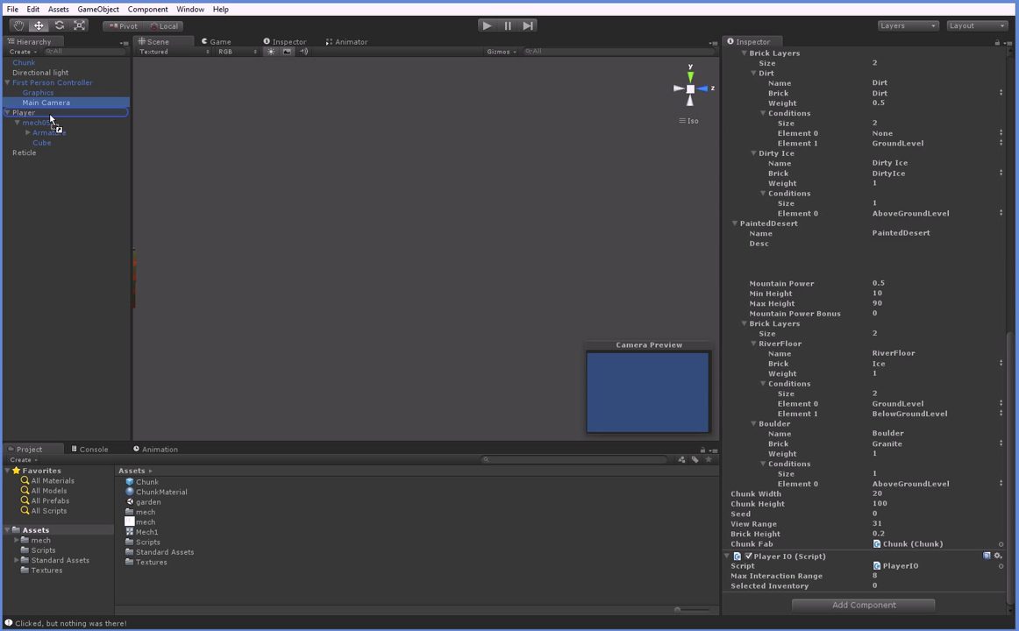
Move Main Camera under Player, accepting the loss of the prefab connection
left_click_drag(51, 109, 55, 116)
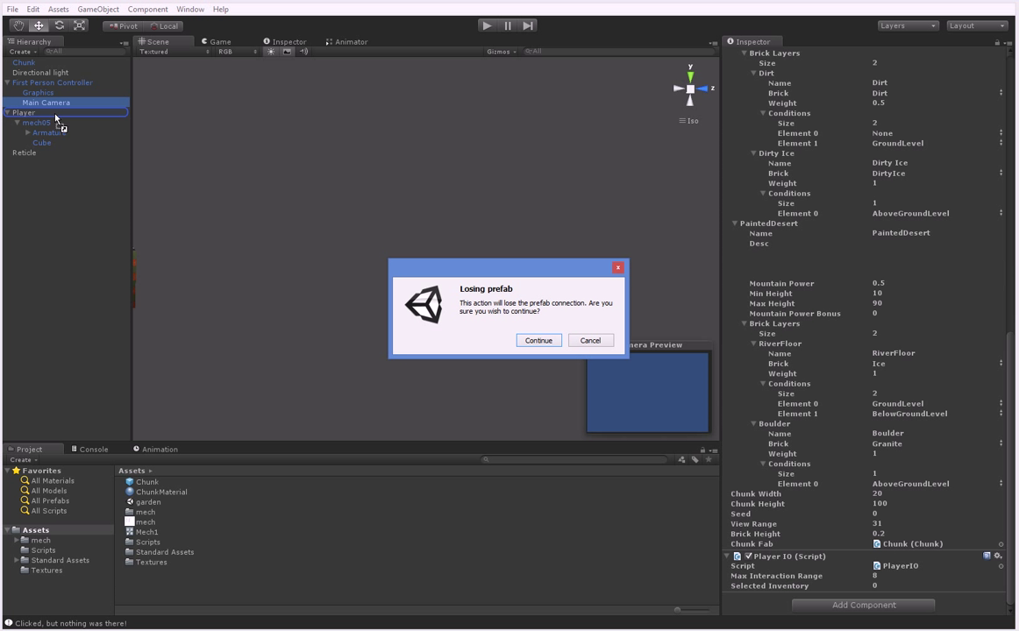
left_click(538, 341)
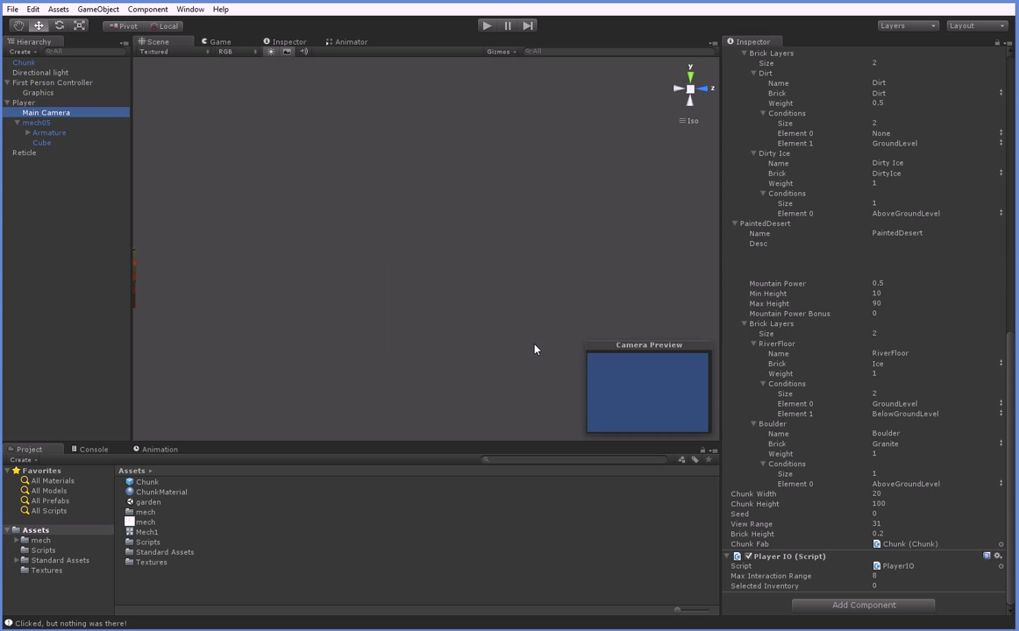
left_click(33, 83)
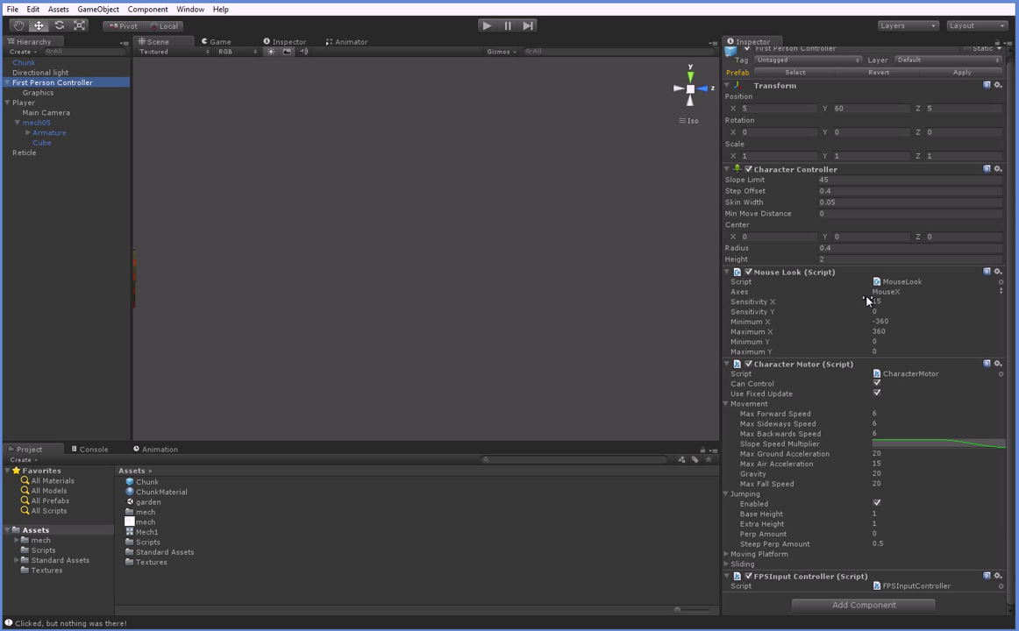
Collapse the Character Motor Movement foldout and delete the First Person Controller
left_click(810, 405)
mouse_move(614, 337)
right_mouse_down()
mouse_move(324, 338)
mouse_move(109, 235)
right_mouse_up()
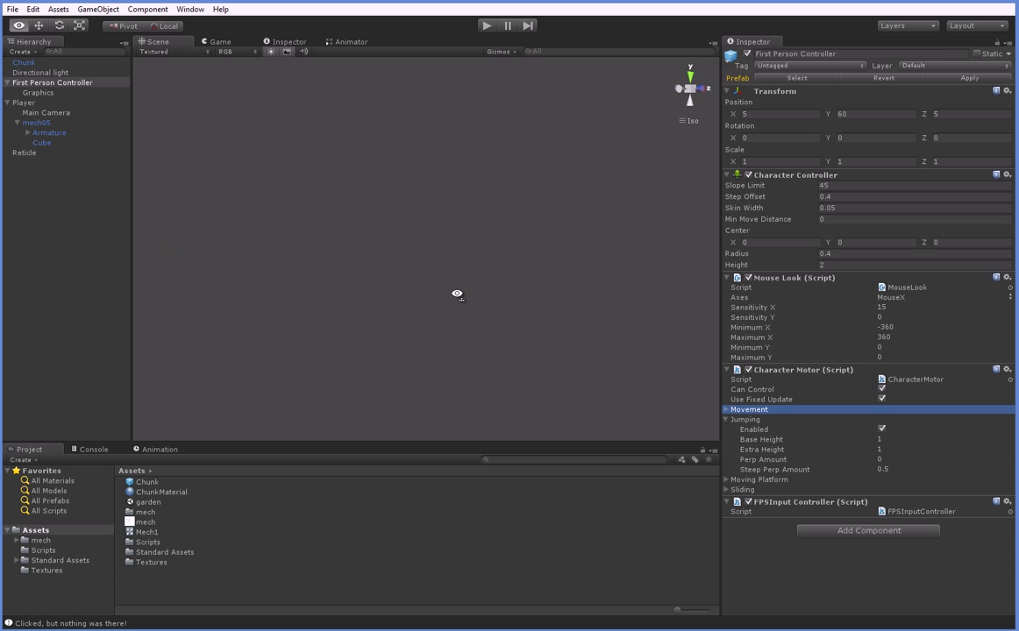
left_click(89, 83)
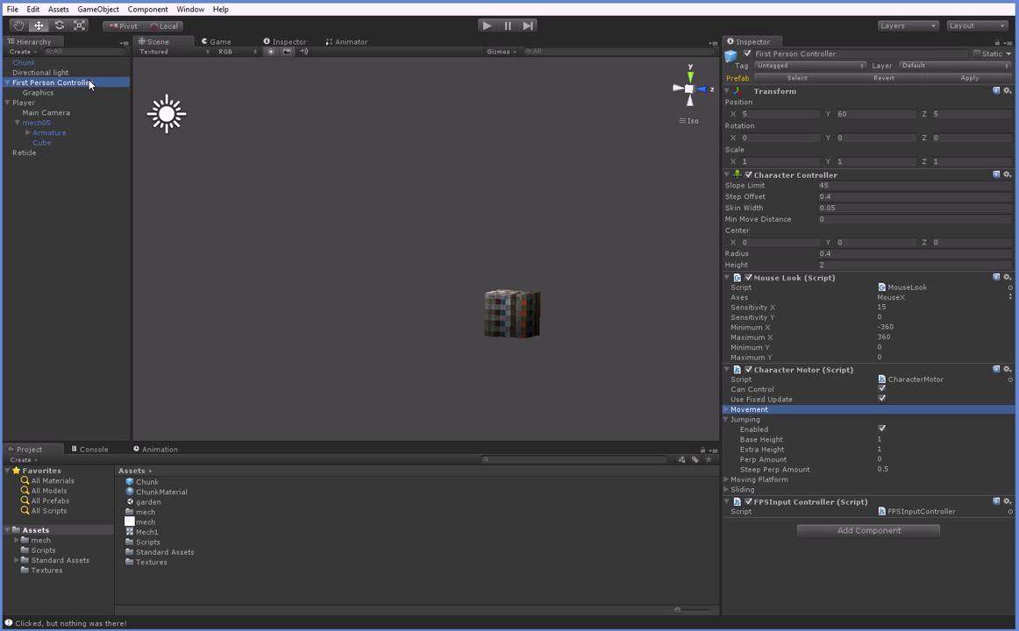
key("Delete")
left_click(75, 92)
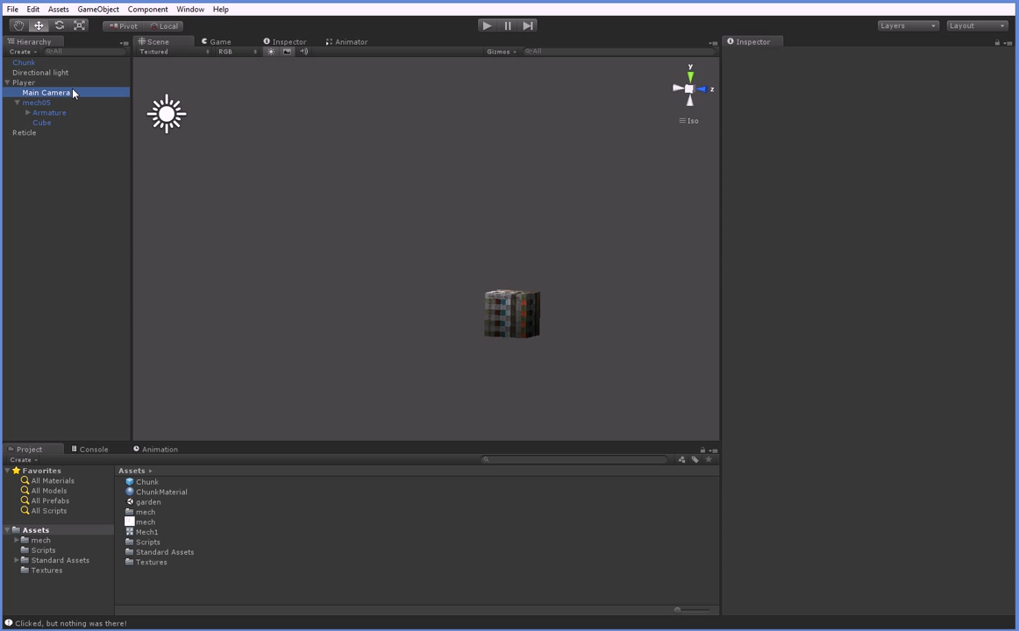
scroll(825, 538, "down", 5)
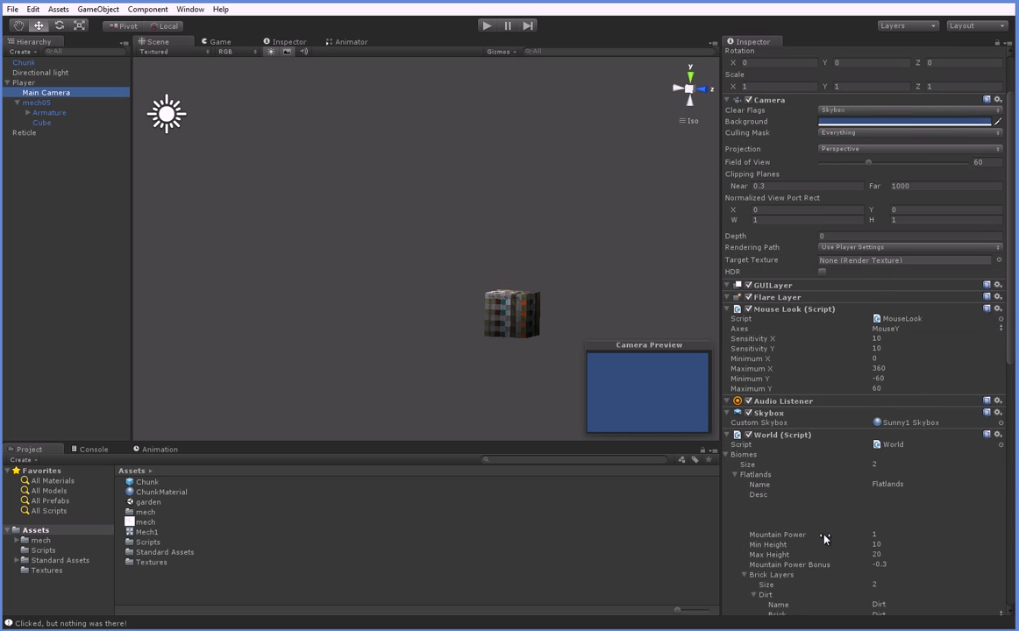
scroll(825, 539, "down", 3)
scroll(825, 538, "down", 2)
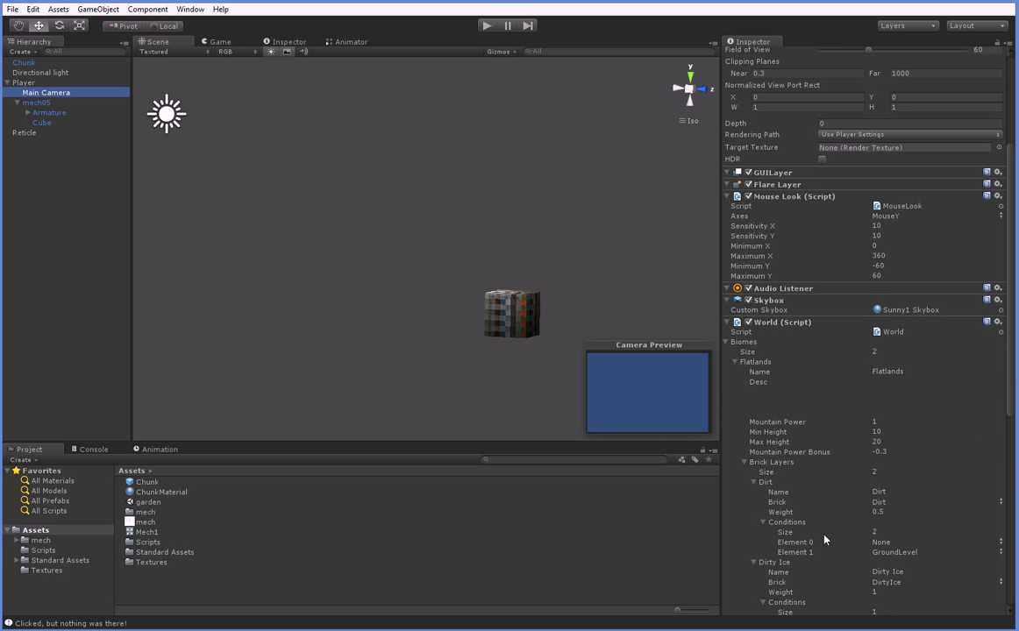
scroll(826, 538, "down", 7)
scroll(825, 538, "down", 15)
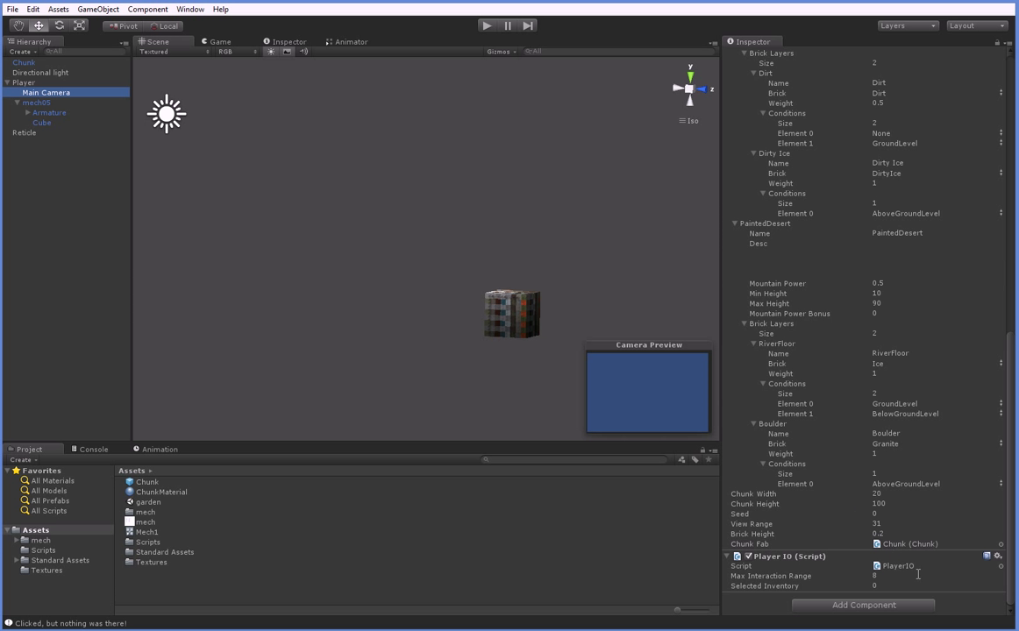
left_click(495, 26)
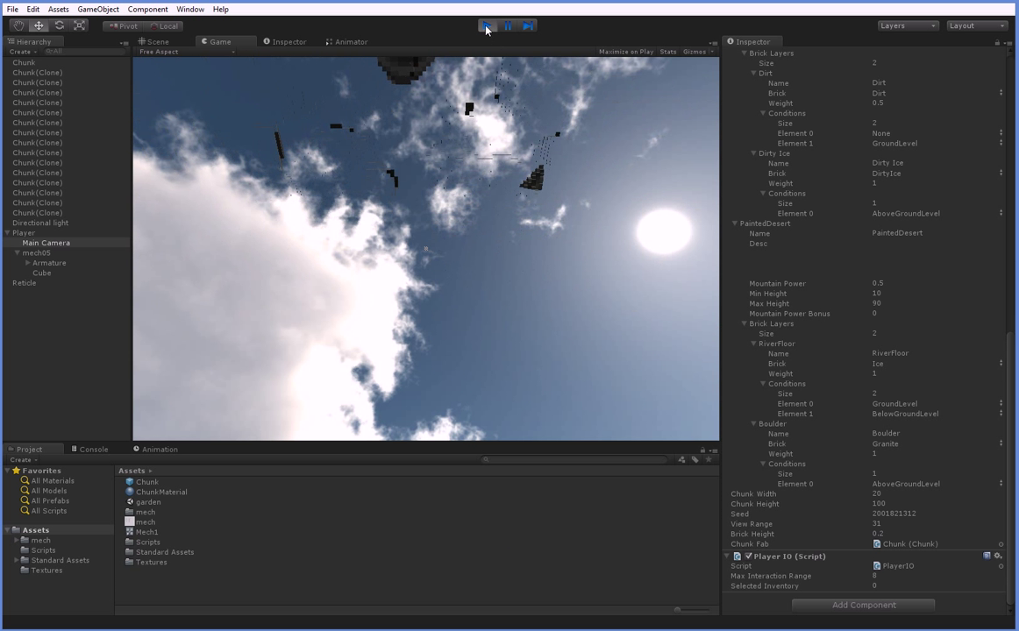
left_click(487, 26)
Set Player's Rigidbody Collision Detection to Continuous, keep collider direction Y-Axis, and run a quick play test
left_click(68, 104)
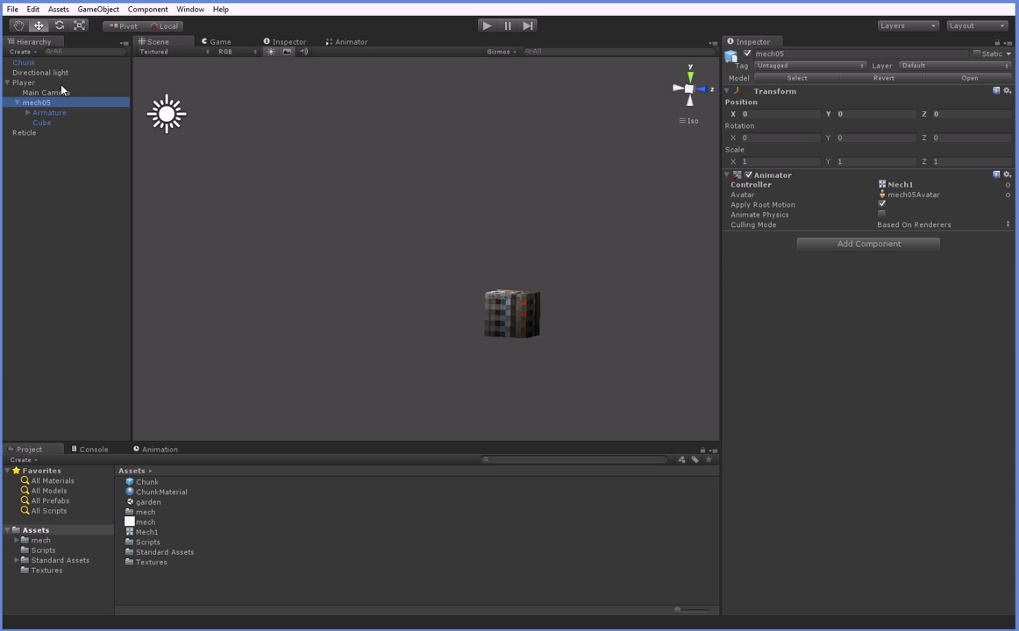
left_click(86, 83)
left_click(867, 346)
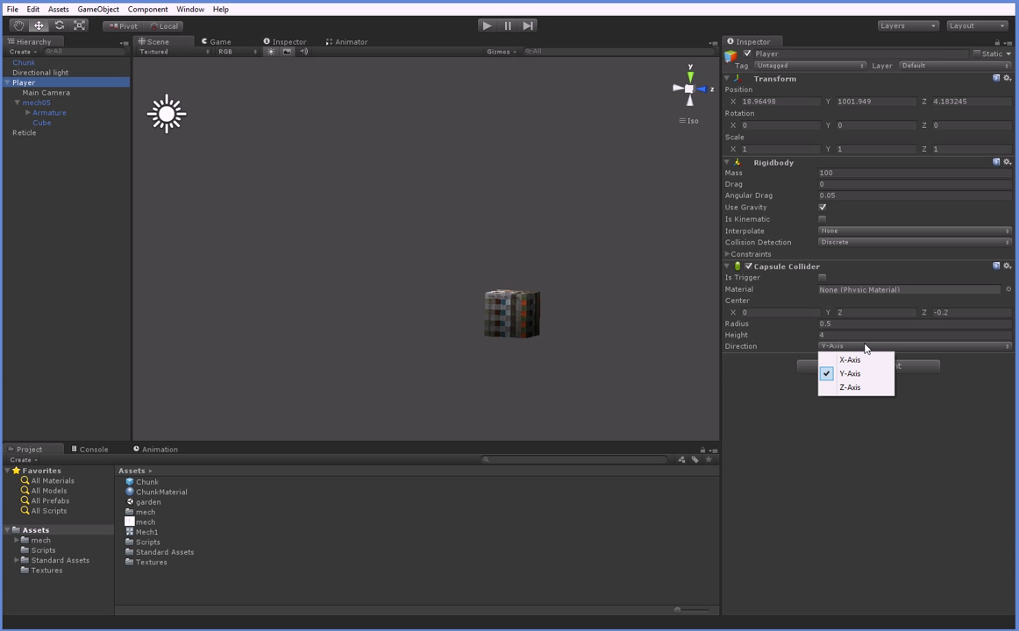
left_click(779, 383)
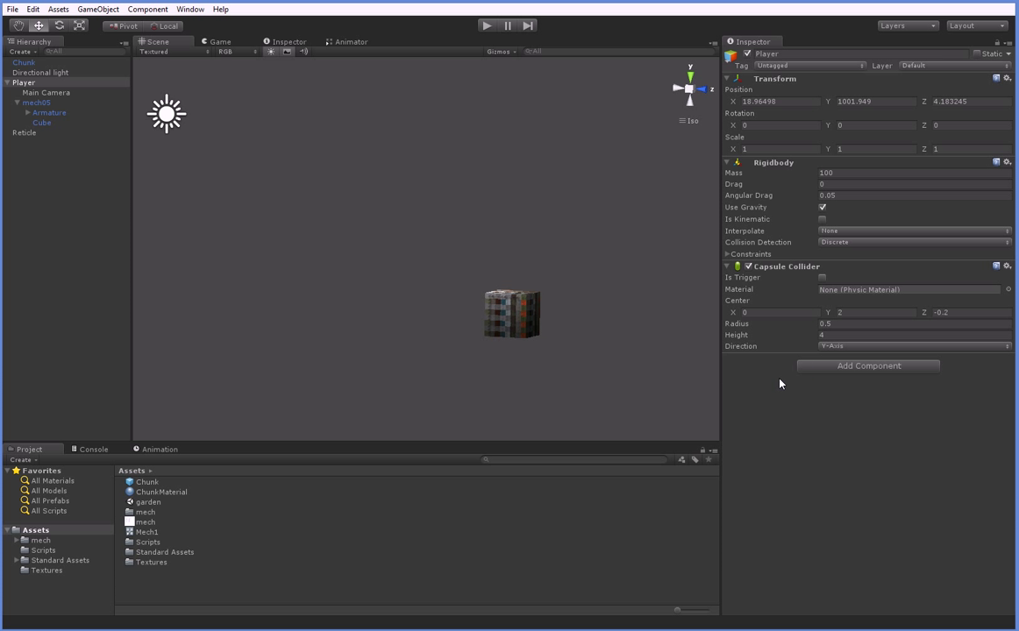
left_click(860, 243)
left_click(842, 267)
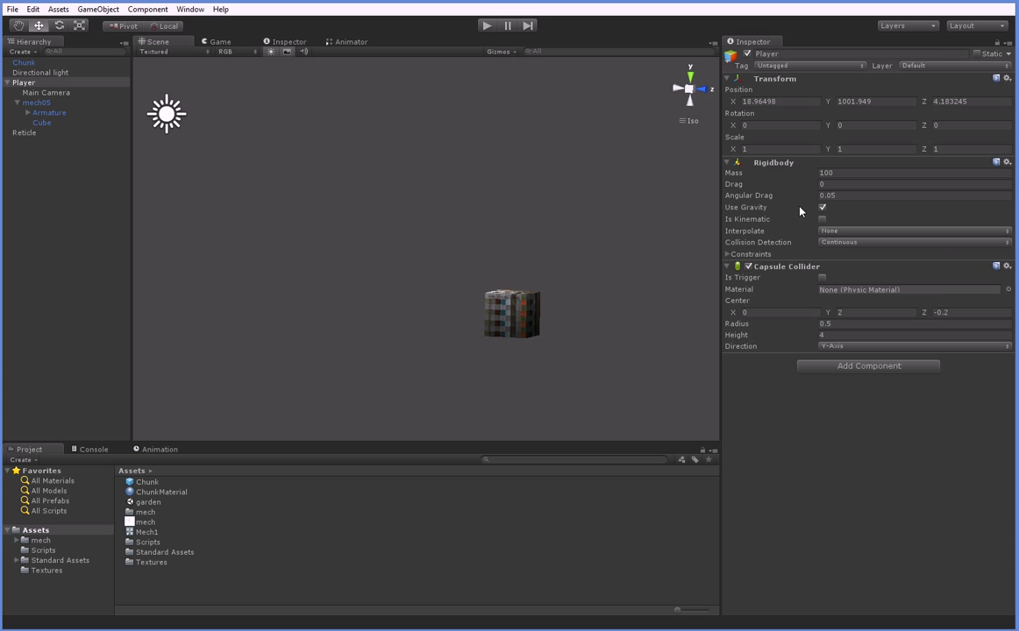
left_click(481, 24)
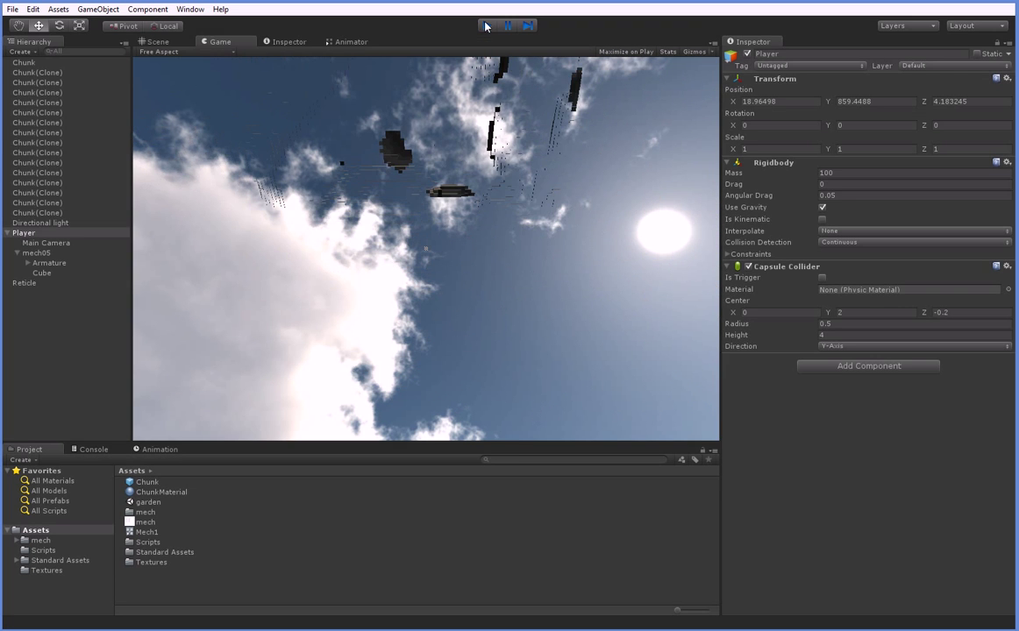
left_click(487, 26)
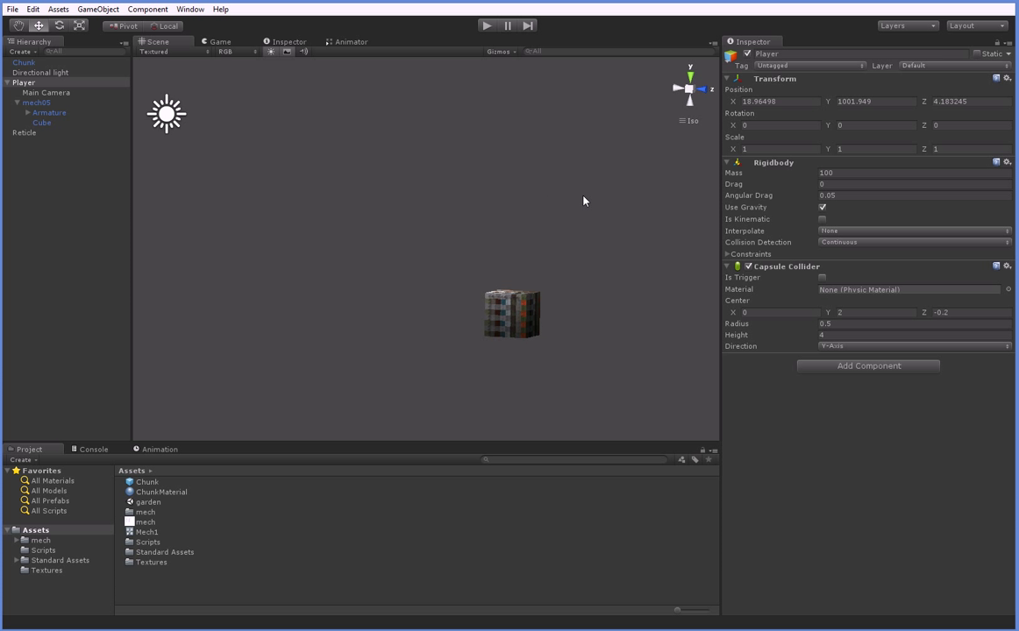
Turn off Is Kinematic on the Player's Rigidbody and set Interpolate to Interpolate
left_click_drag(584, 201, 625, 363, "alt")
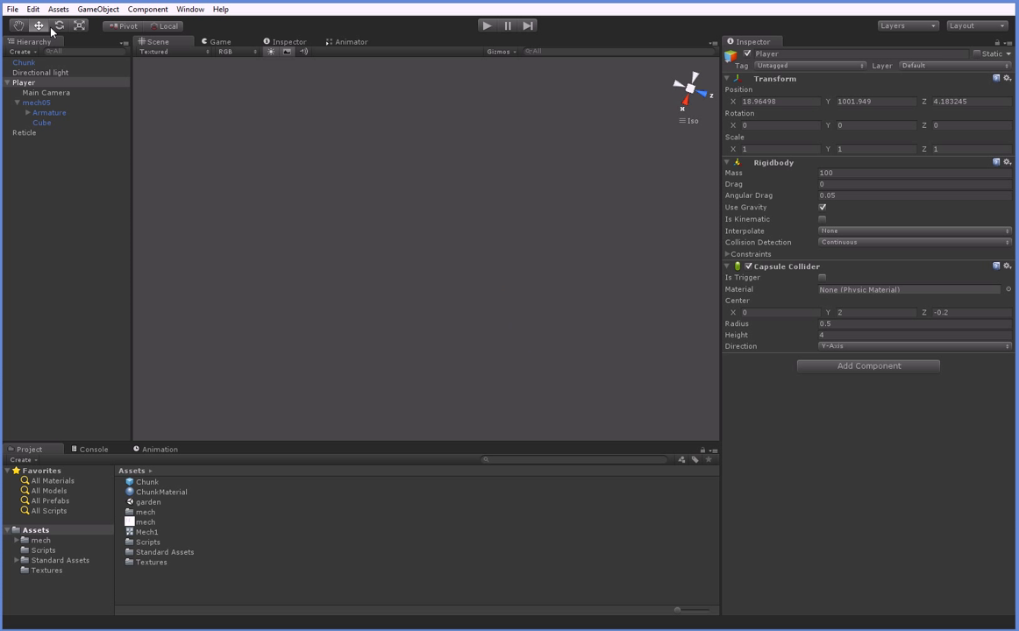
double_click(40, 81)
left_click_drag(568, 181, 591, 73, "alt")
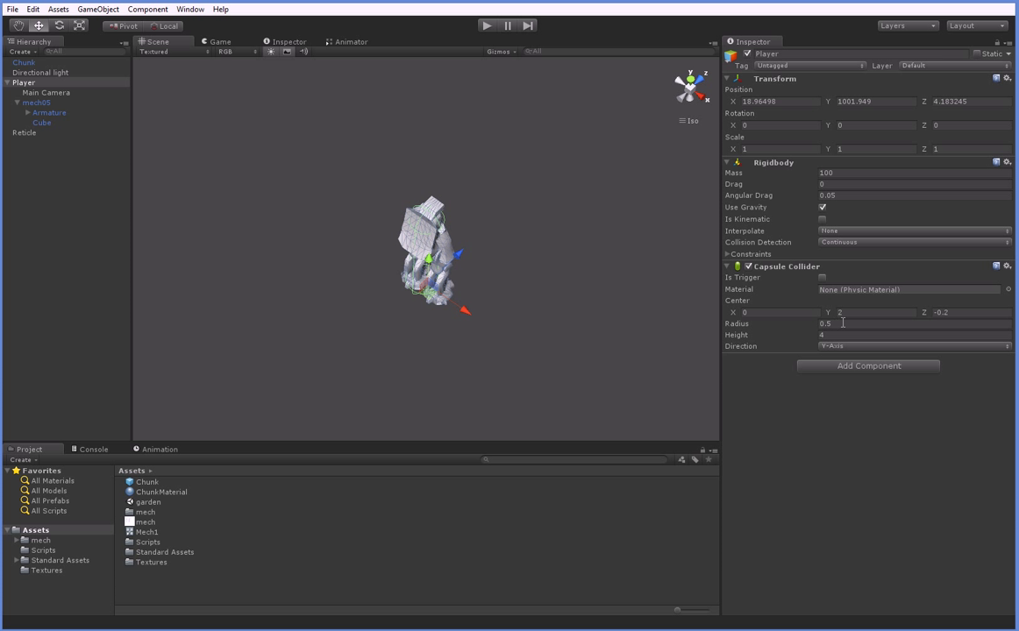
left_click_drag(521, 321, 432, 128, "alt")
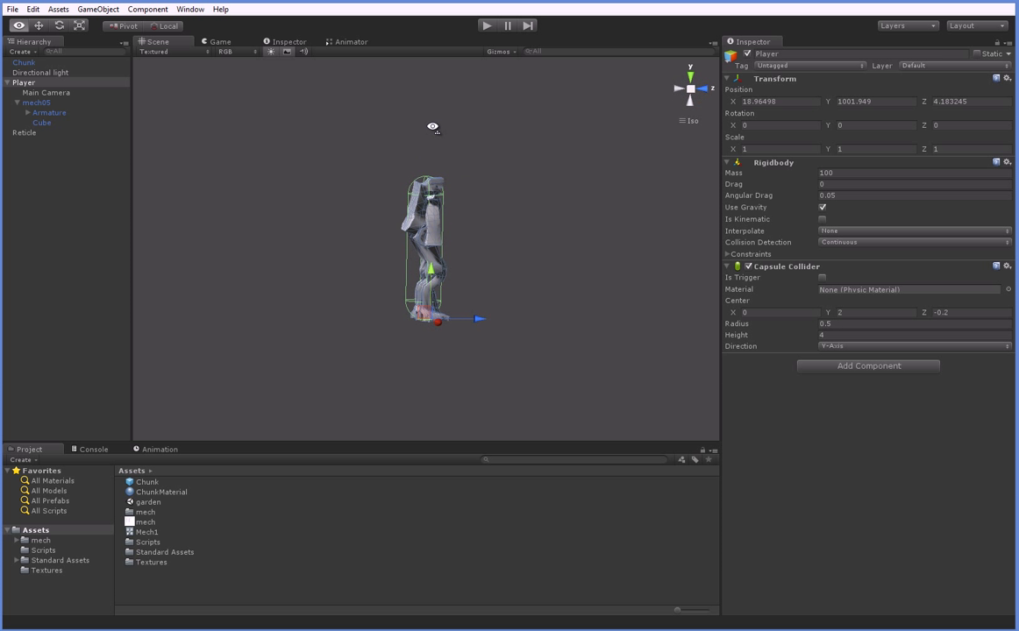
left_click(851, 245)
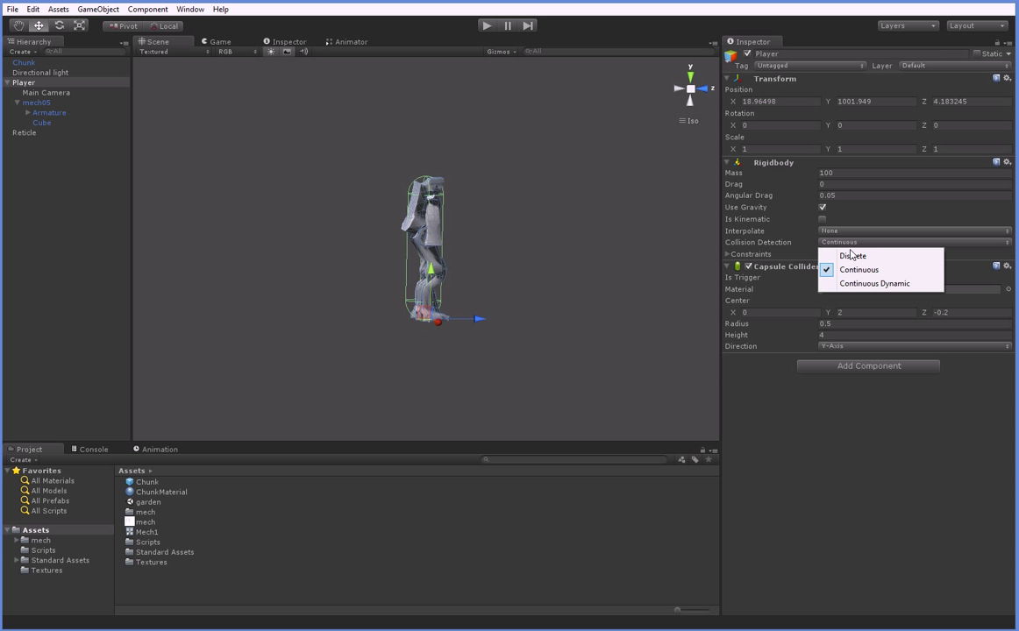
left_click(822, 218)
left_click(852, 230)
left_click(821, 219)
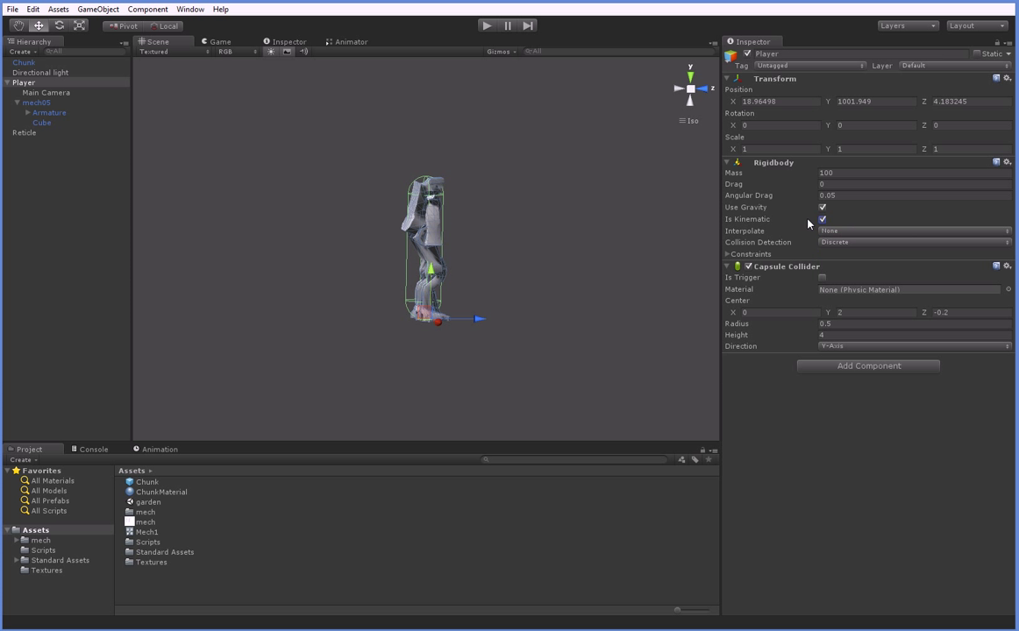
left_click(852, 231)
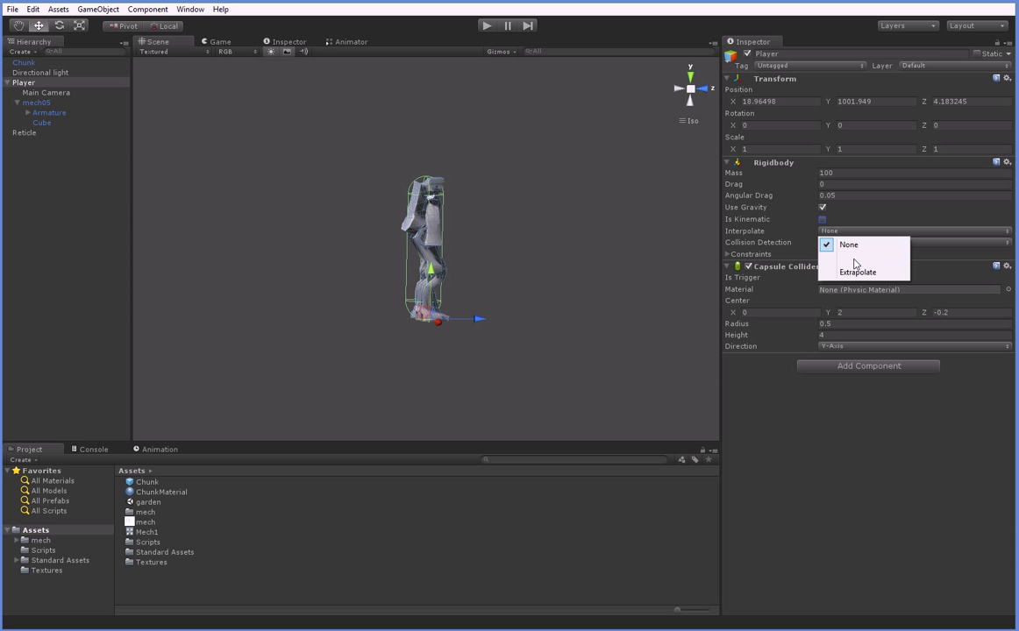
left_click(855, 259)
Run and stop a play test, then select the Main Camera under Player
left_click(488, 26)
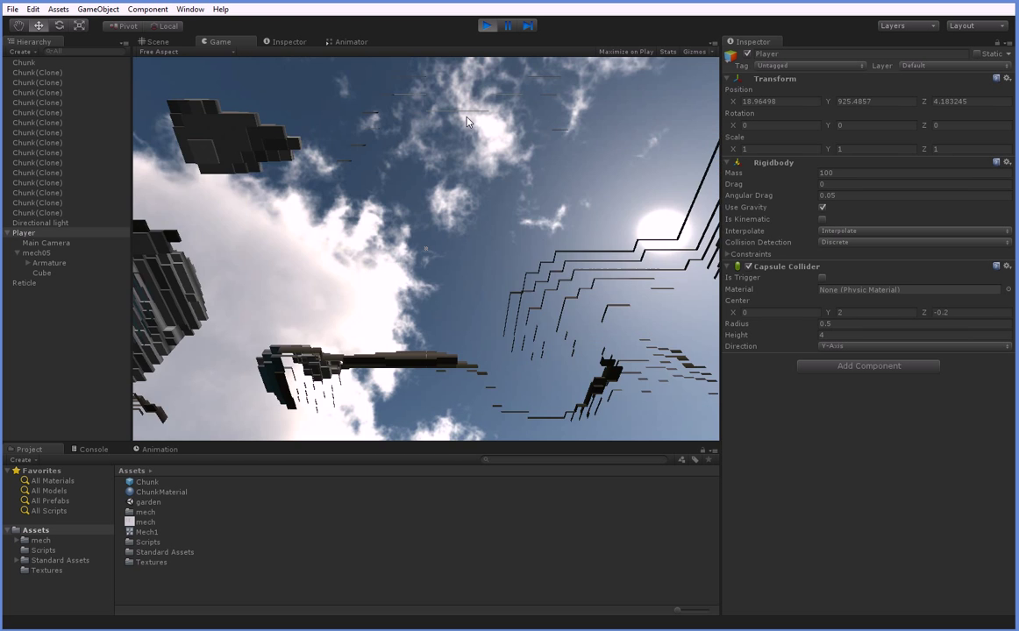
left_click(487, 25)
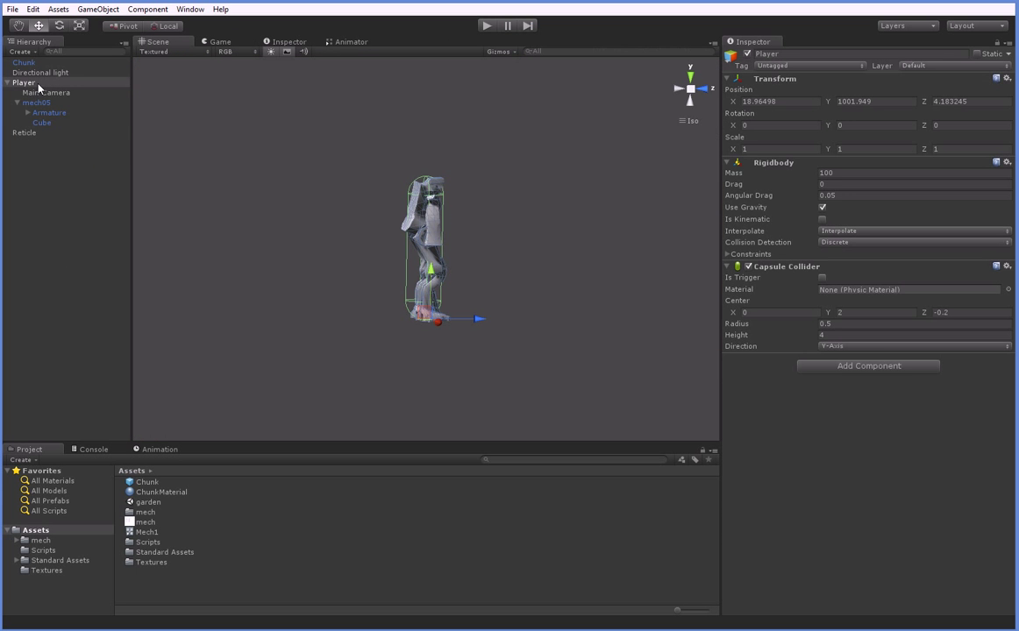
left_click(49, 92)
Zero the Main Camera's position fields in the Inspector
left_click(803, 113)
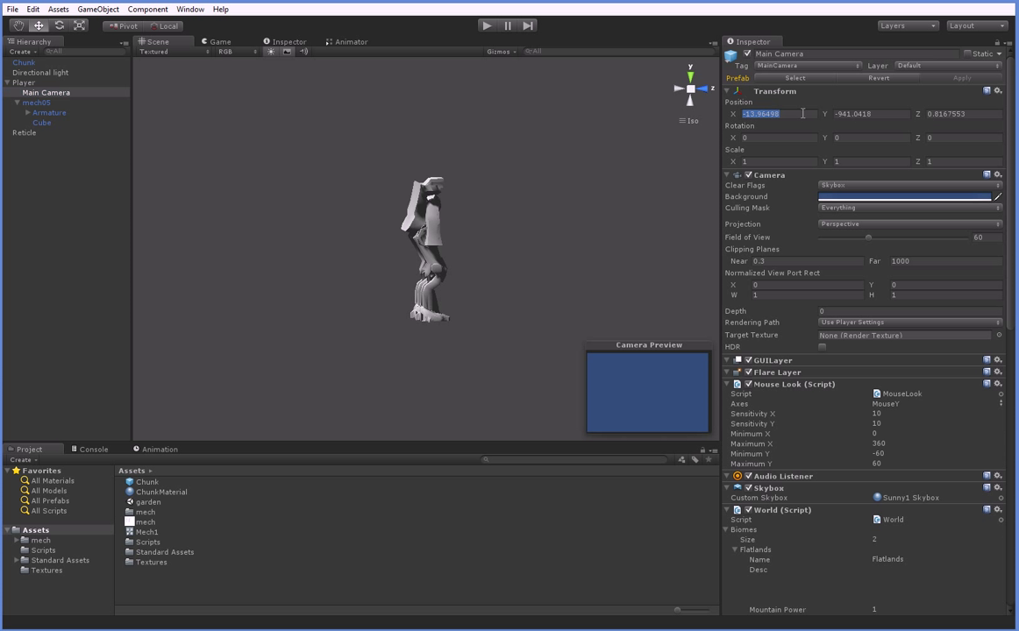
type("0")
key("Tab")
type("0")
key("Tab")
type("0")
key("Return")
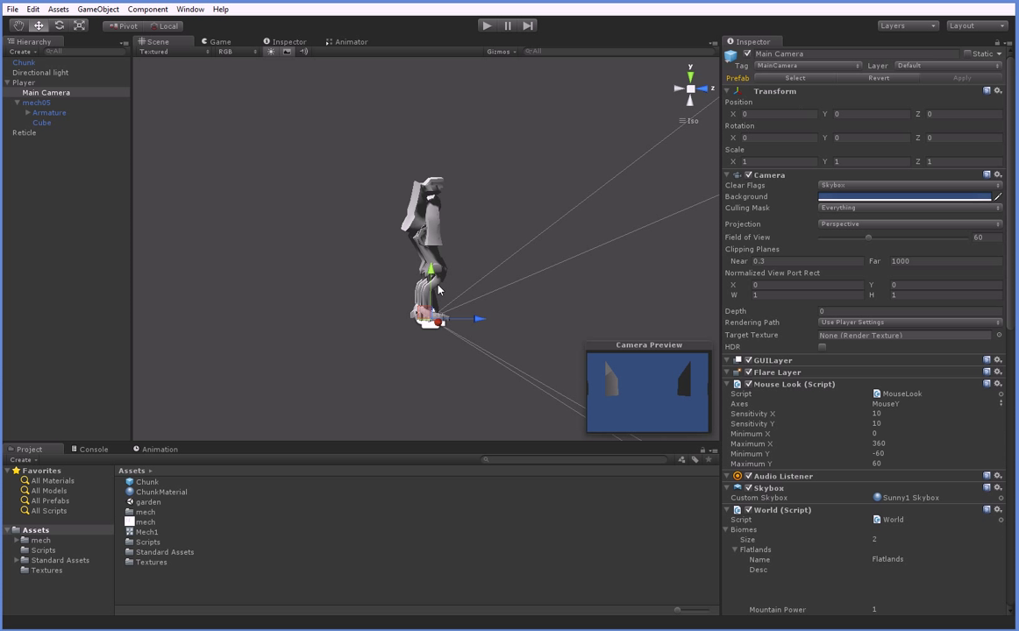
Drag the camera to the mech's head, about Y 3.73 and Z -0.43, then select Player
left_click_drag(441, 260, 413, 128)
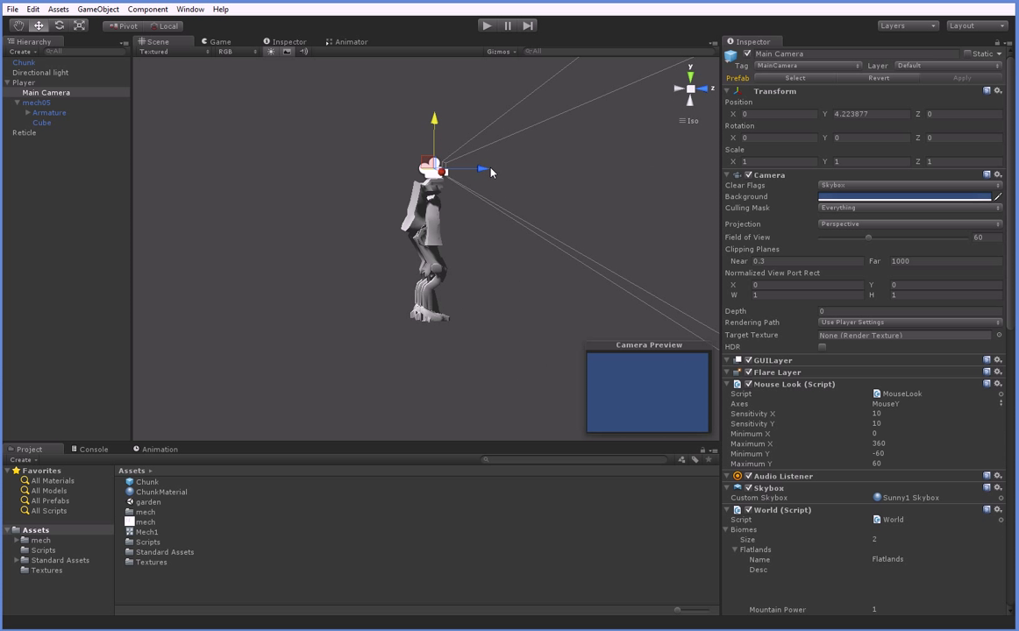
left_click_drag(491, 173, 475, 170)
mouse_move(428, 123)
left_mouse_down()
mouse_move(470, 174)
mouse_move(459, 180)
left_mouse_up()
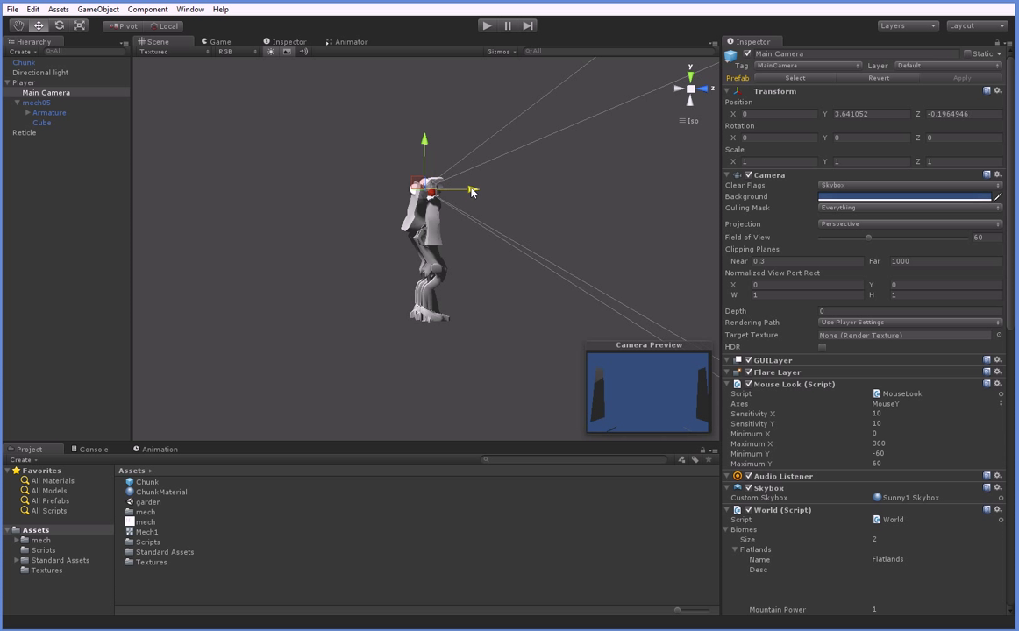
left_click_drag(421, 145, 423, 141)
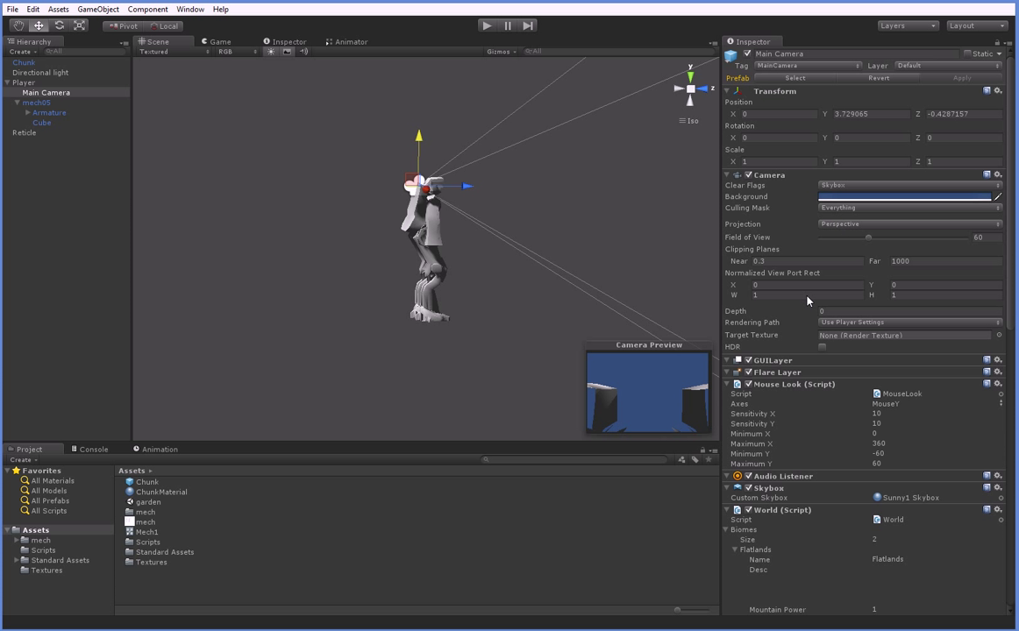
left_click(34, 82)
Set the Player's Rigidbody Interpolate back to None, then run and stop a play test
left_click(850, 230)
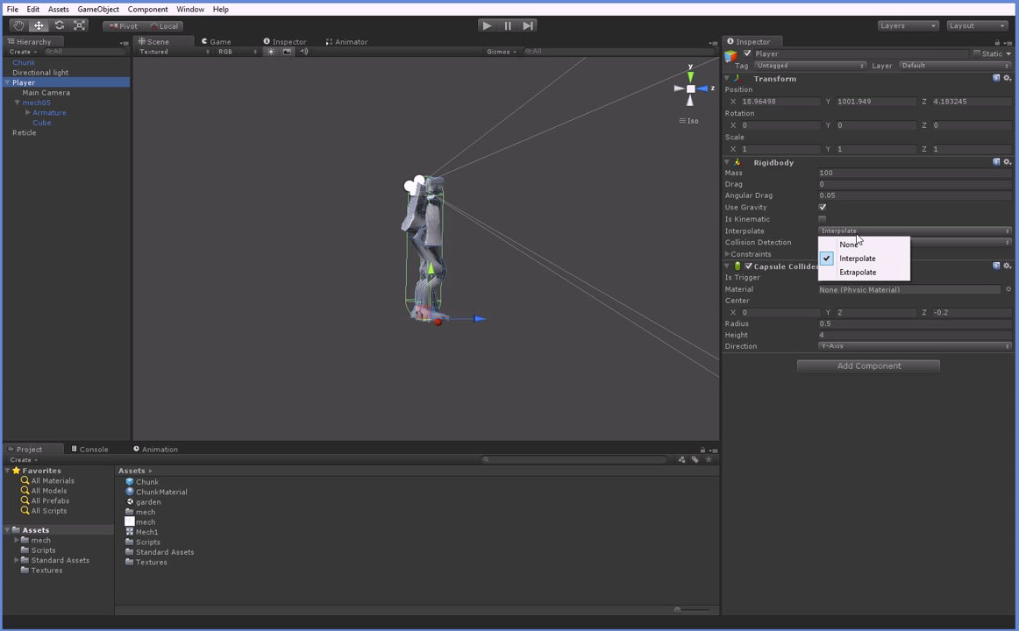
left_click(840, 243)
left_click(486, 26)
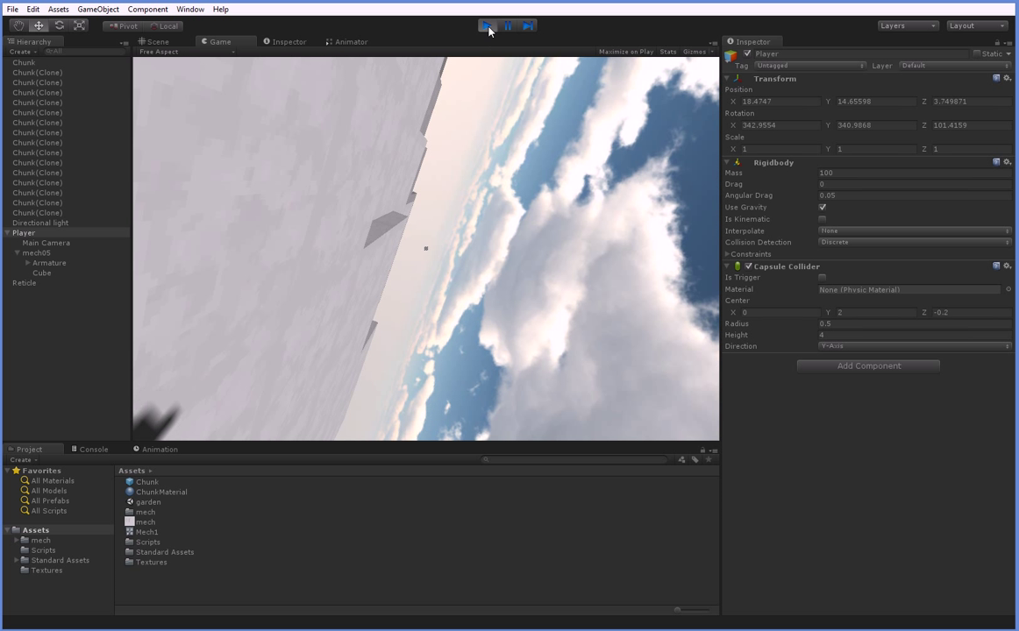
left_click(488, 25)
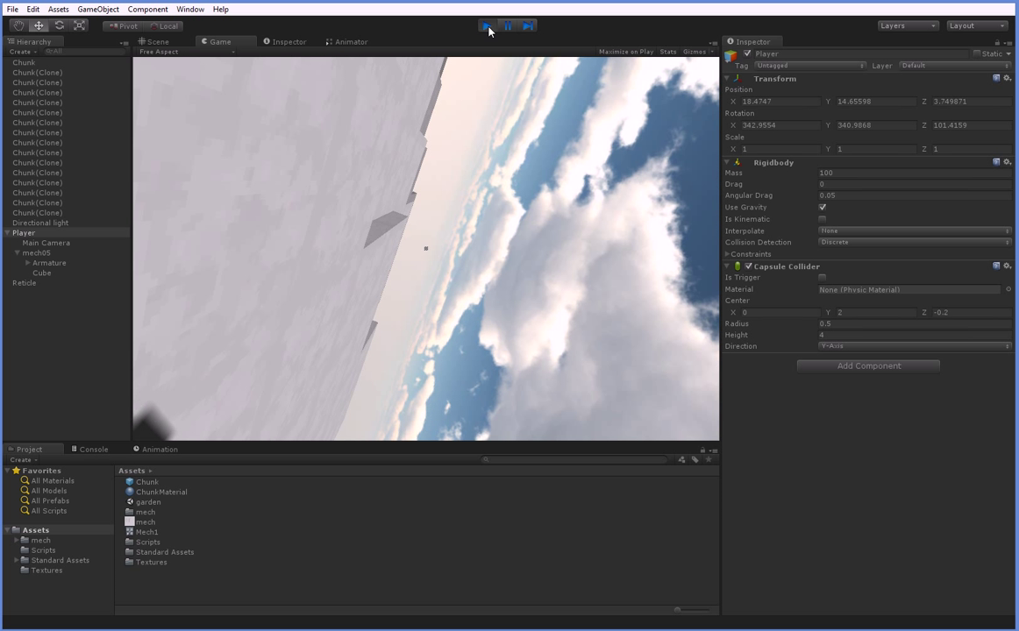
Set the Player's Y position to 256, freeze rotation on X, Y and Z, and play-test
left_click(728, 254)
left_click(881, 102)
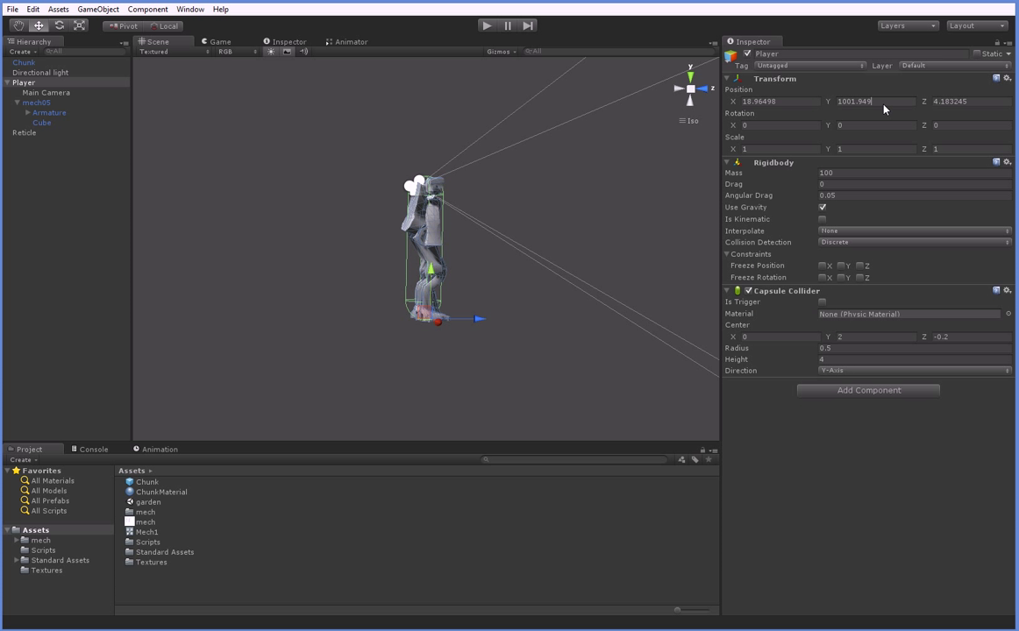
type("256")
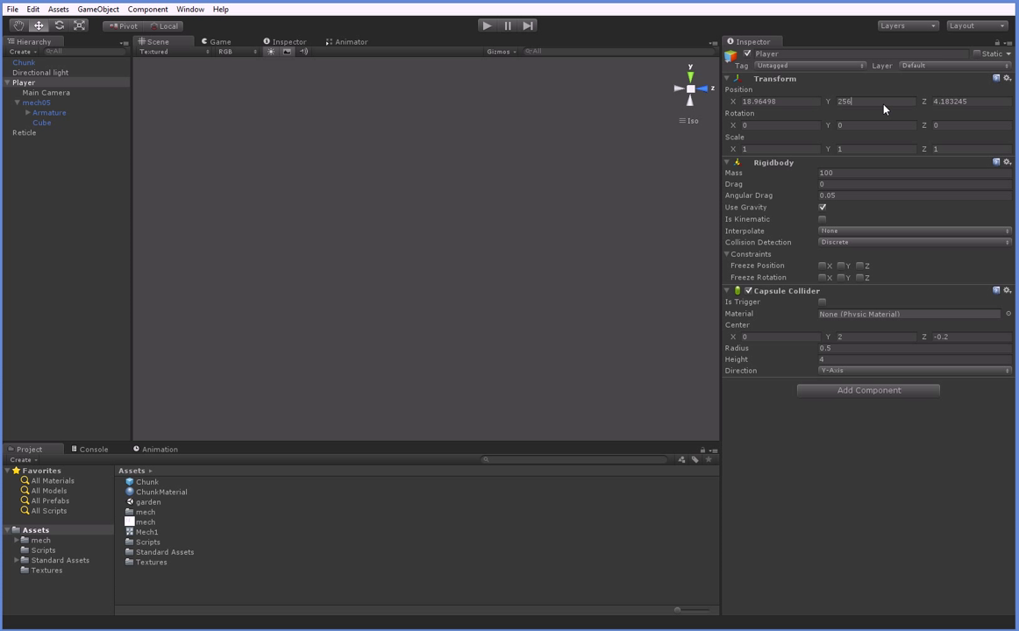
left_click(862, 279)
left_click(483, 29)
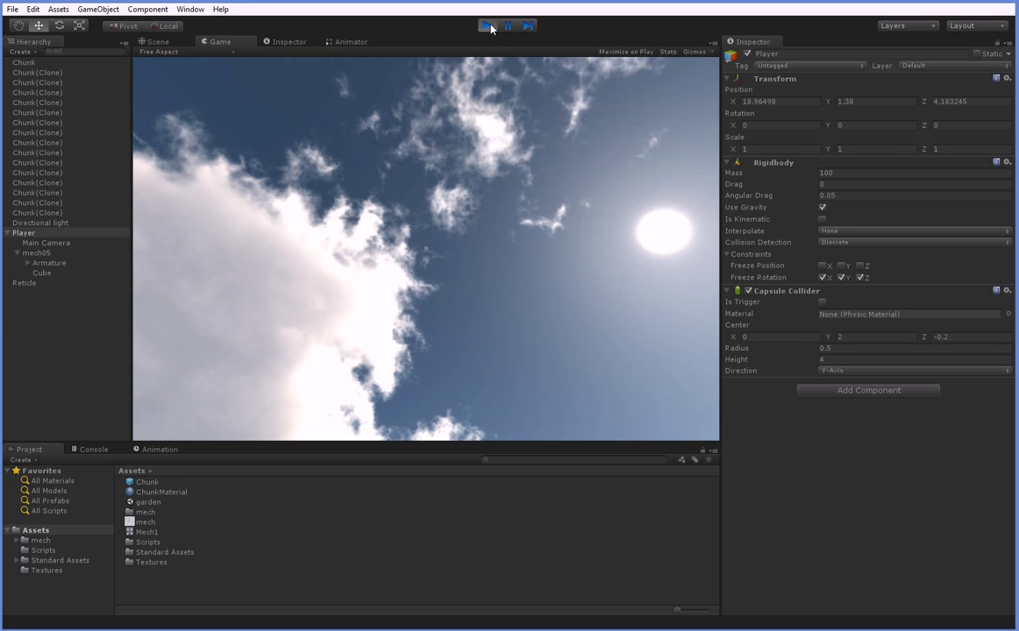
left_click(487, 25)
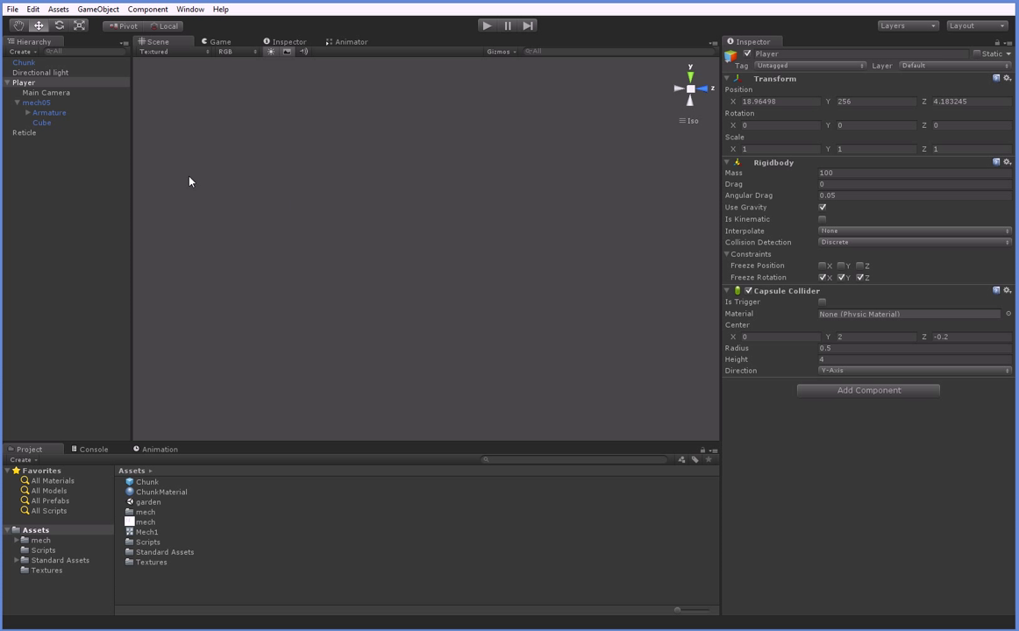
Remove the old Mouse Look component from the Main Camera
left_click(46, 92)
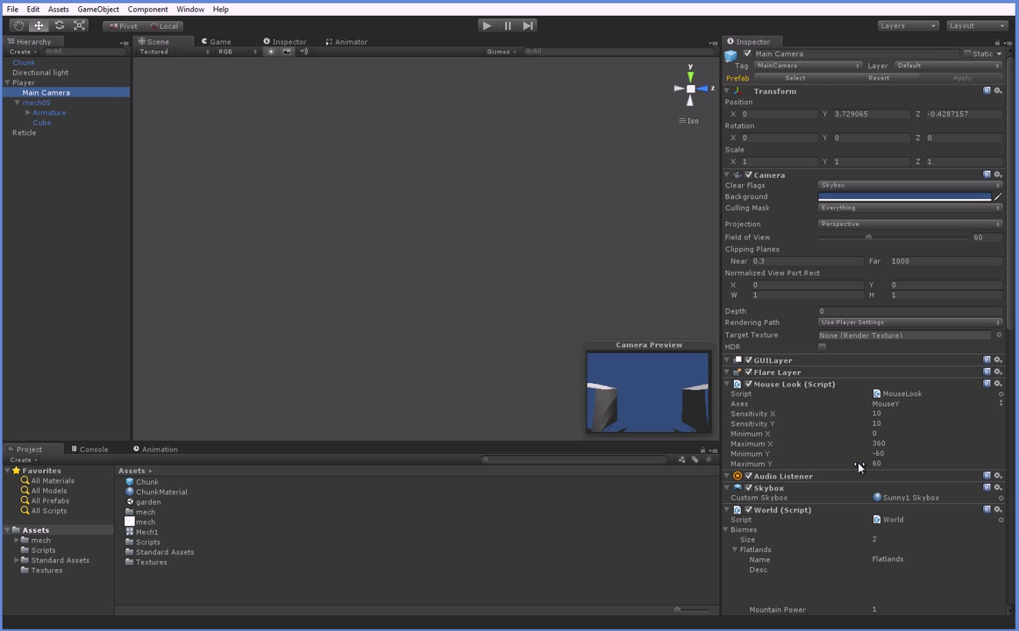
left_click(997, 385)
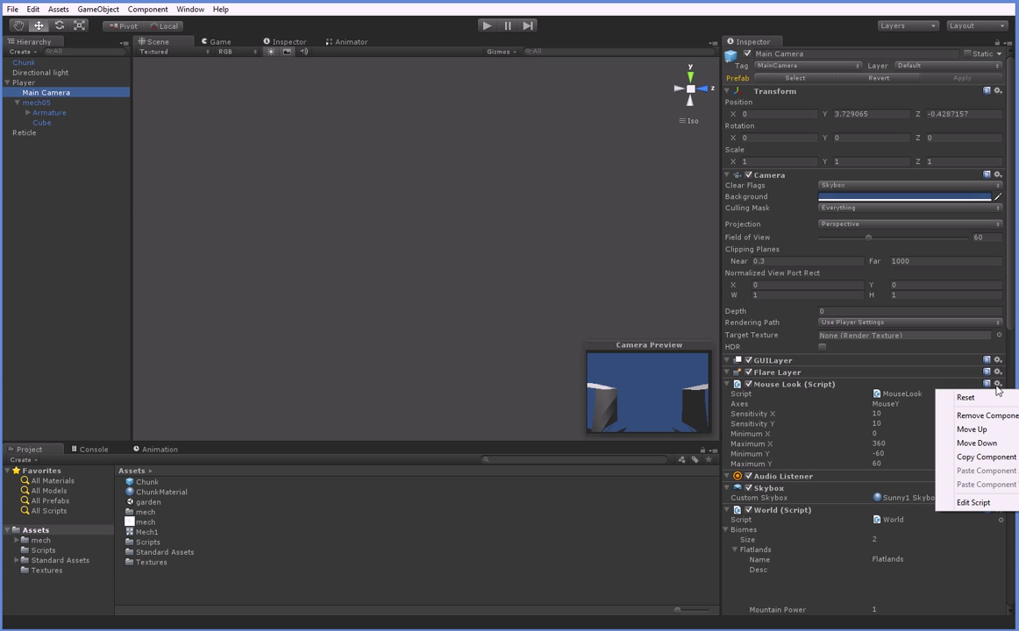
left_click(991, 416)
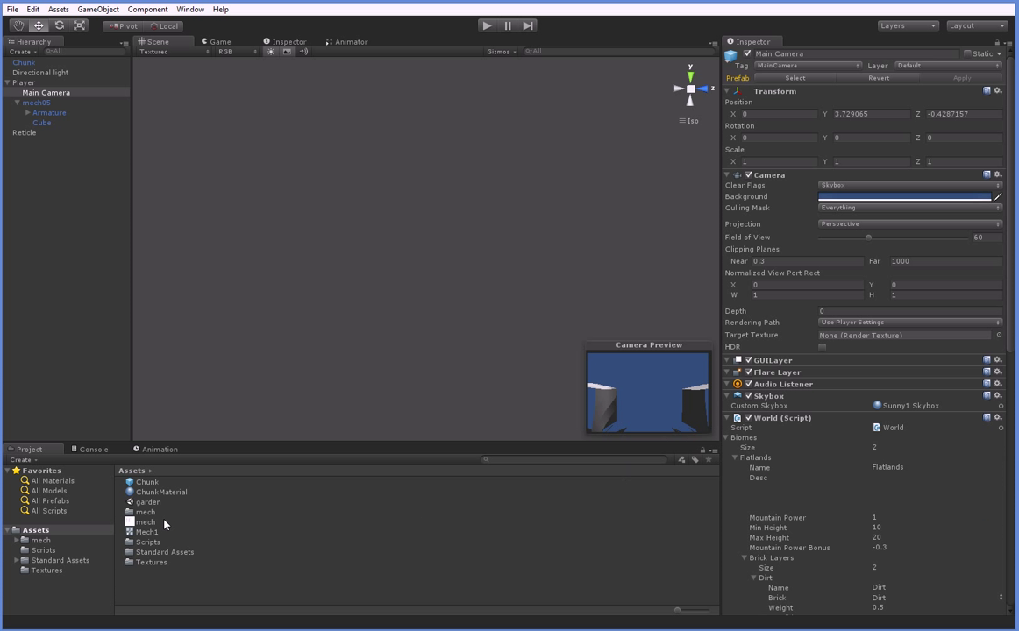
Browse to Standard Assets/Character Controllers/Sources/Scripts and pick MouseLook for the Main Camera
left_click(65, 574)
left_click(63, 561)
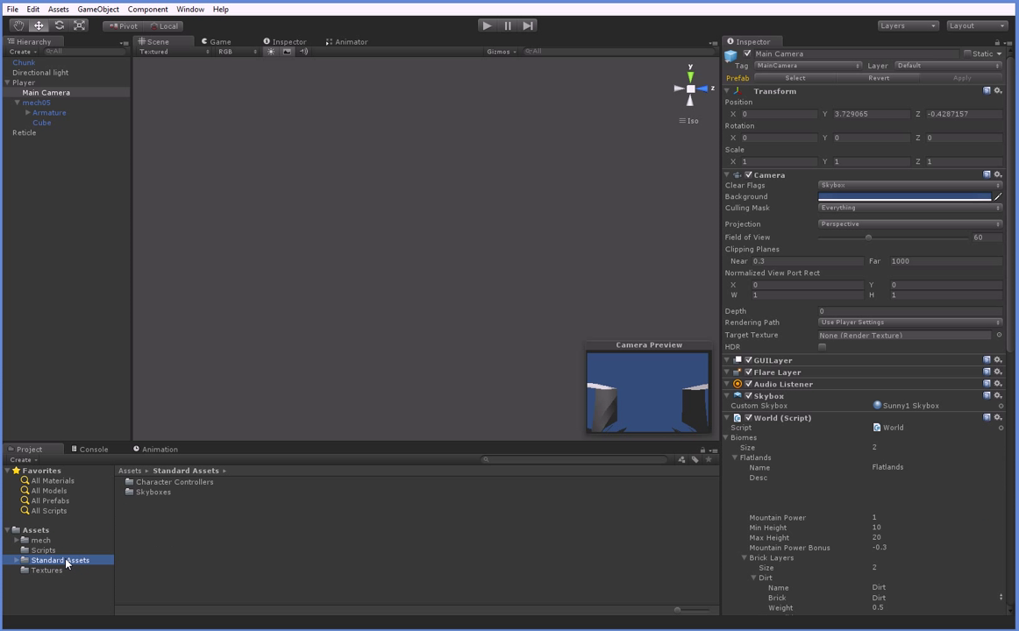
left_click(58, 553)
left_click(60, 561)
double_click(162, 483)
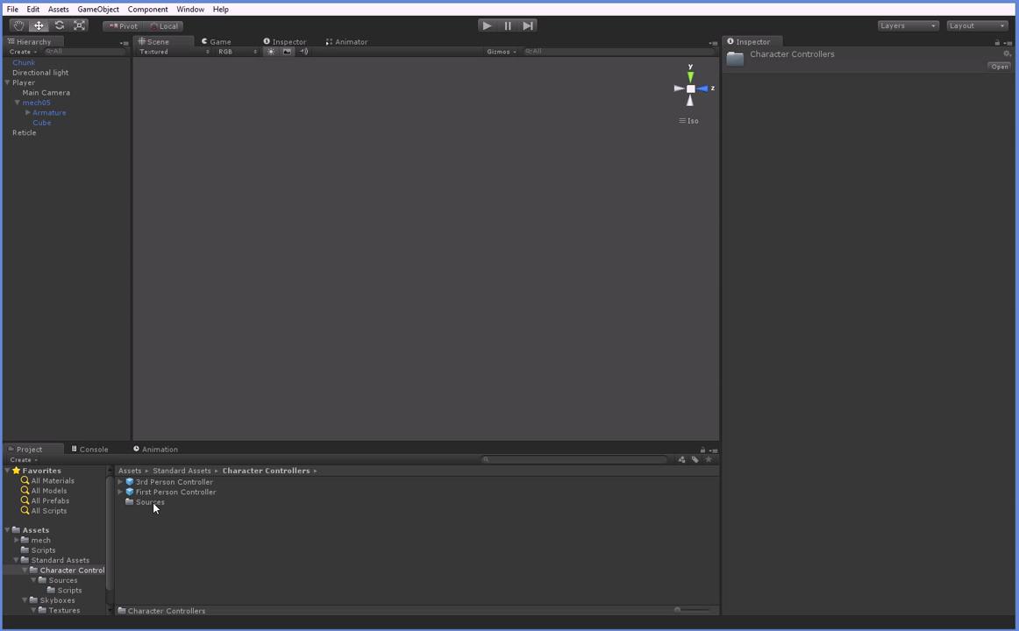
double_click(155, 506)
double_click(152, 482)
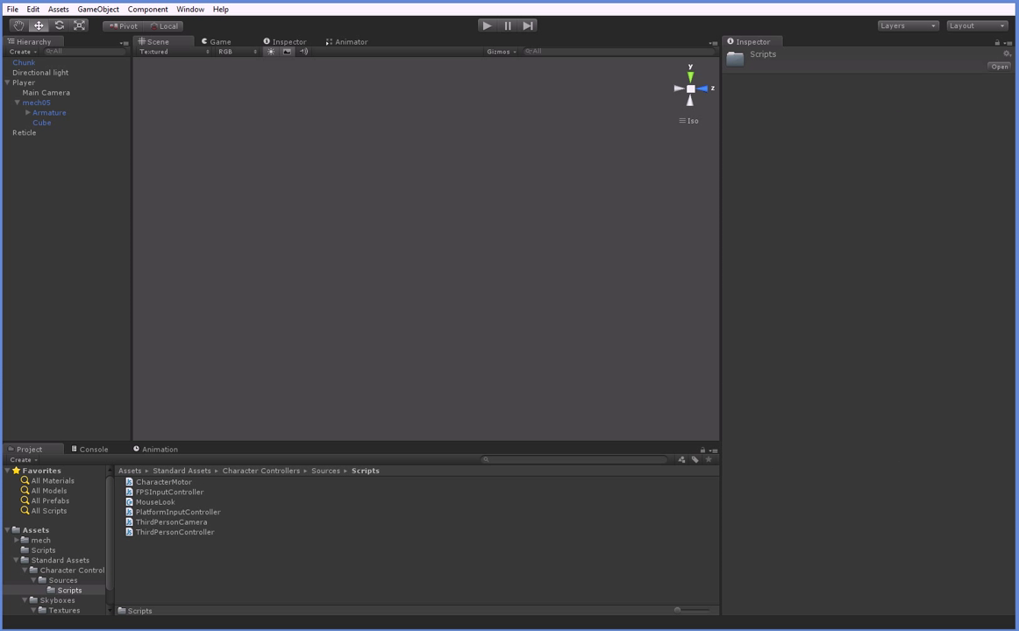
left_click(33, 91)
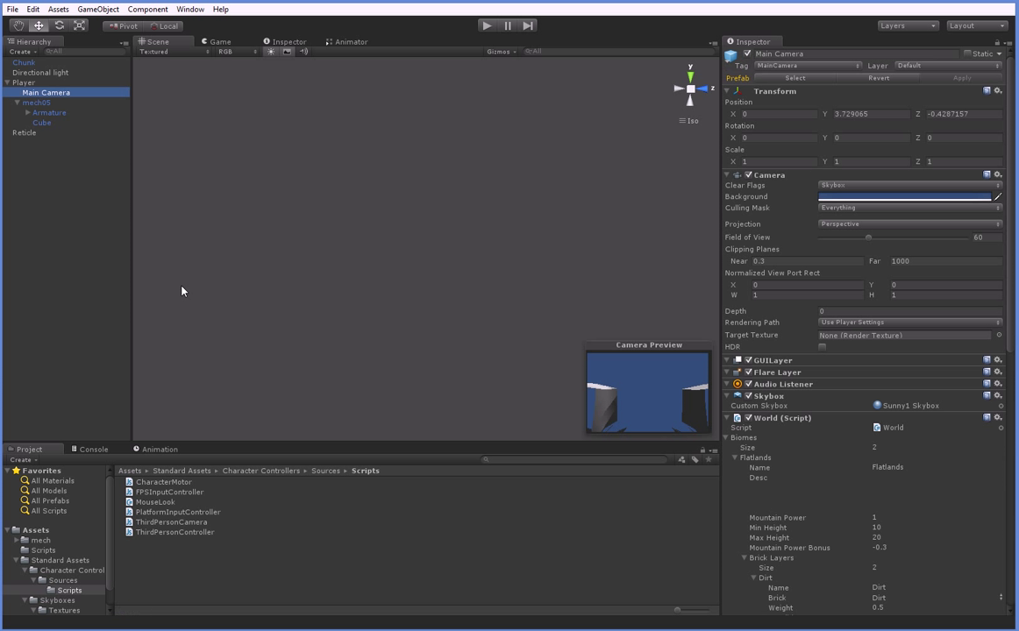
left_click(140, 505)
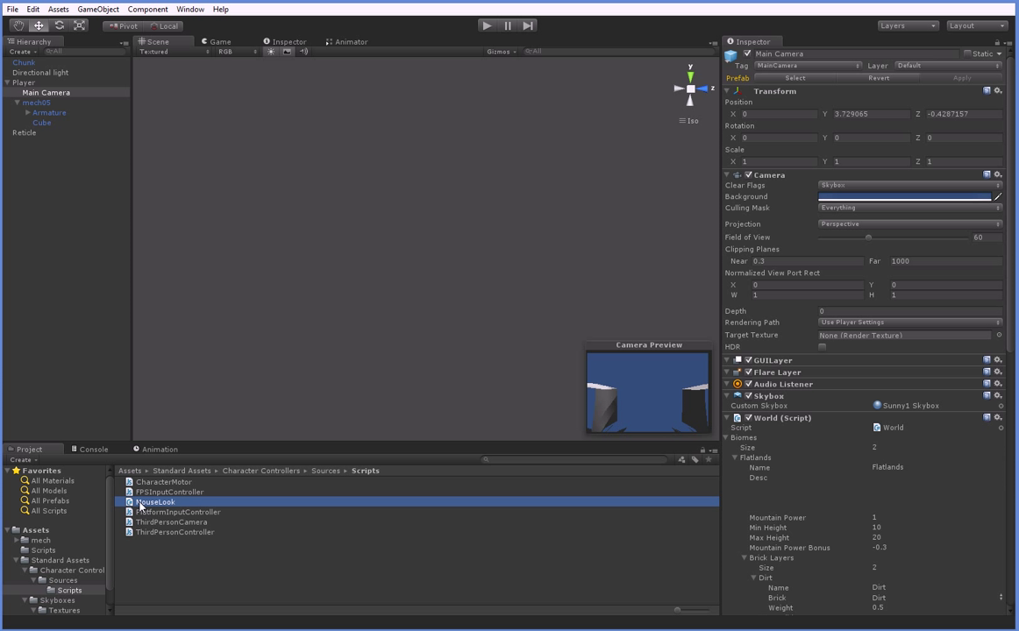
left_click_drag(140, 506, 57, 92)
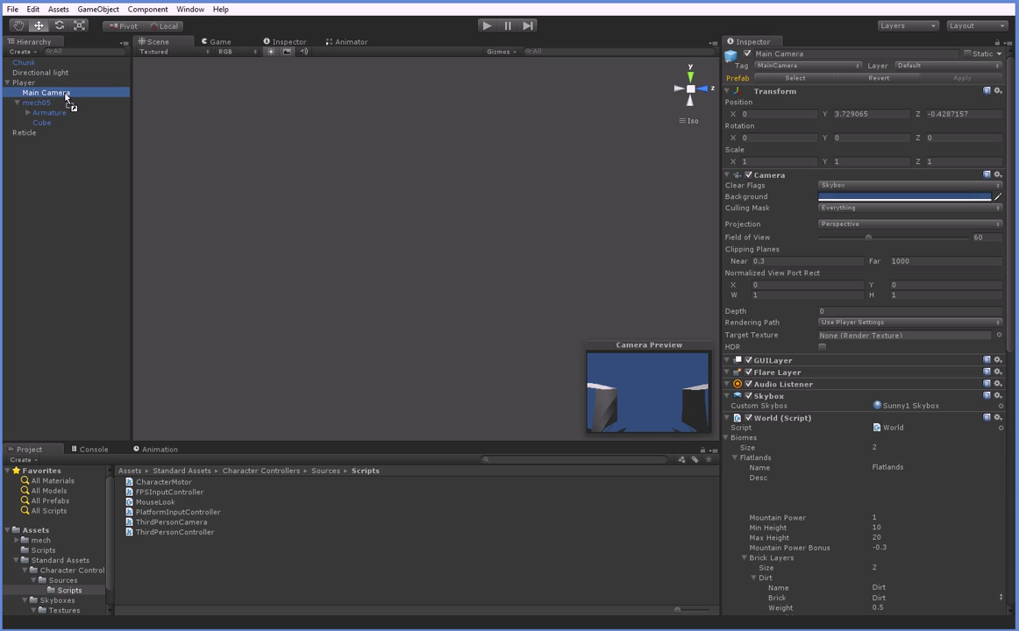
scroll(905, 482, "down", 5)
scroll(903, 482, "down", 5)
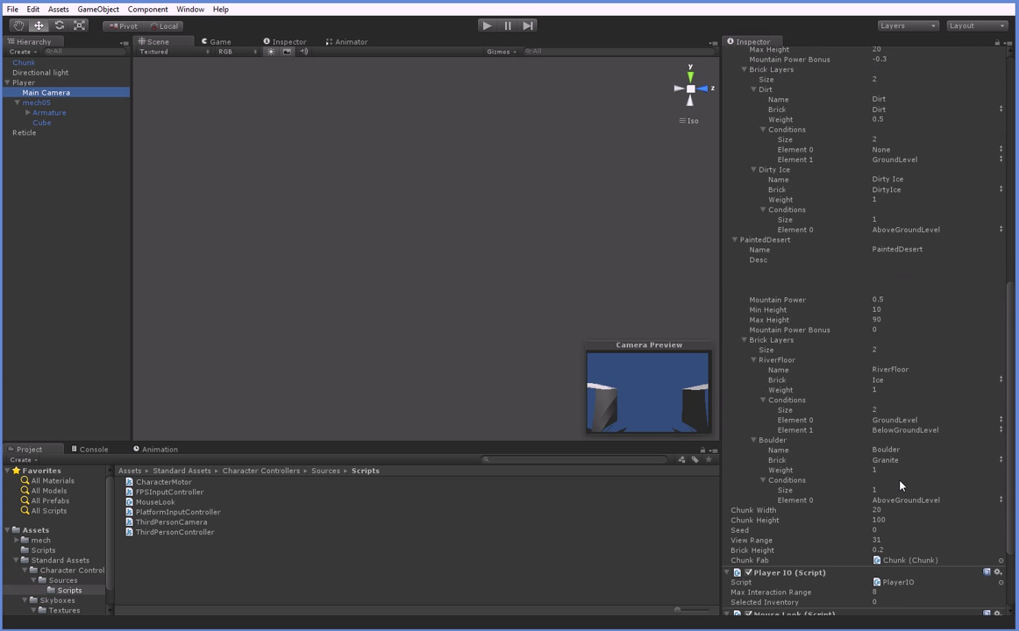
scroll(900, 482, "down", 5)
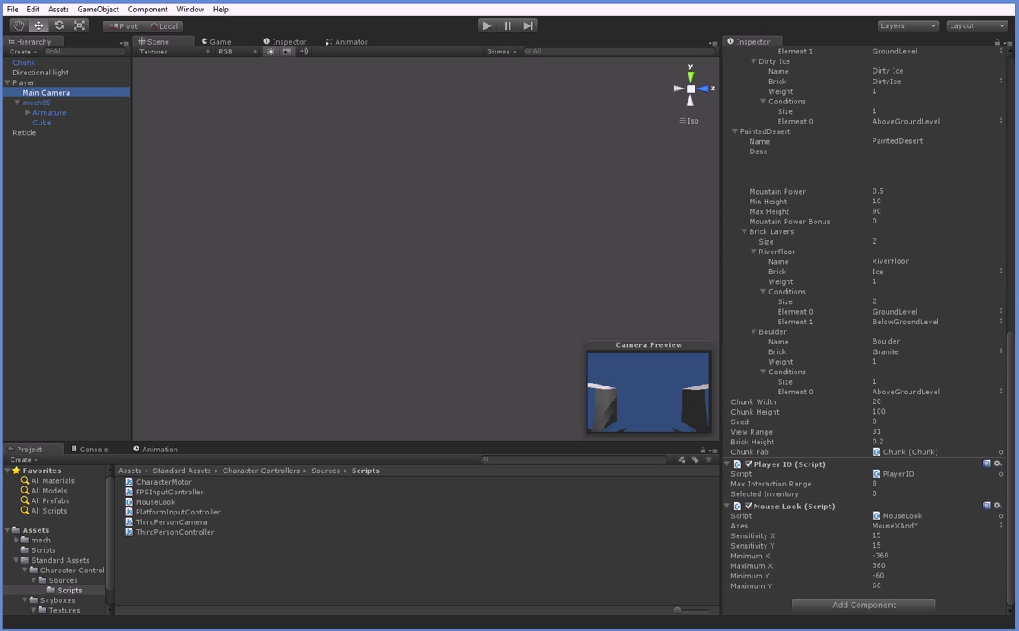
left_click(487, 26)
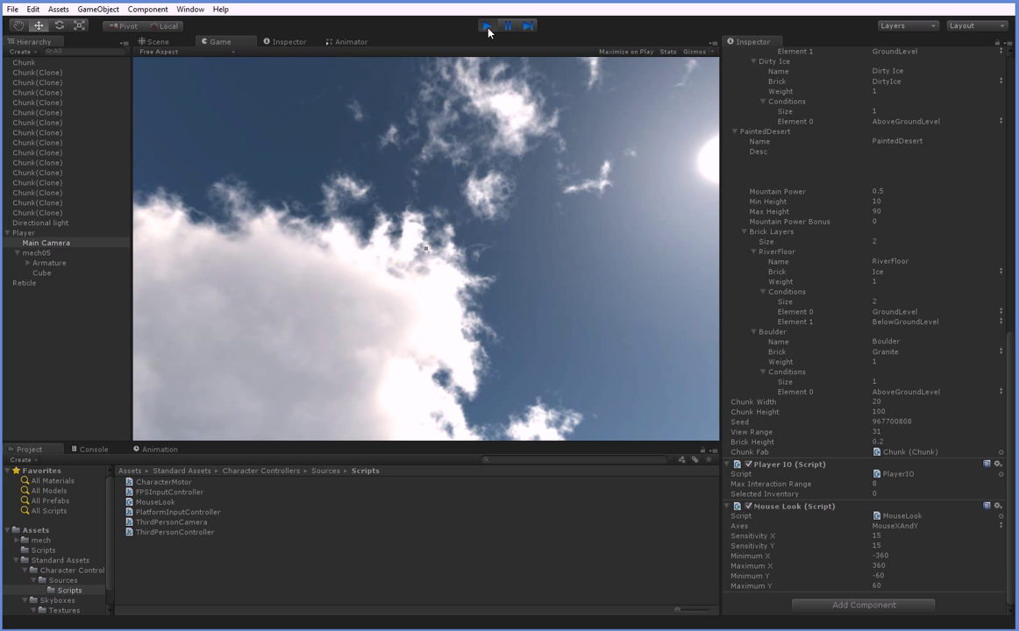
left_click(486, 26)
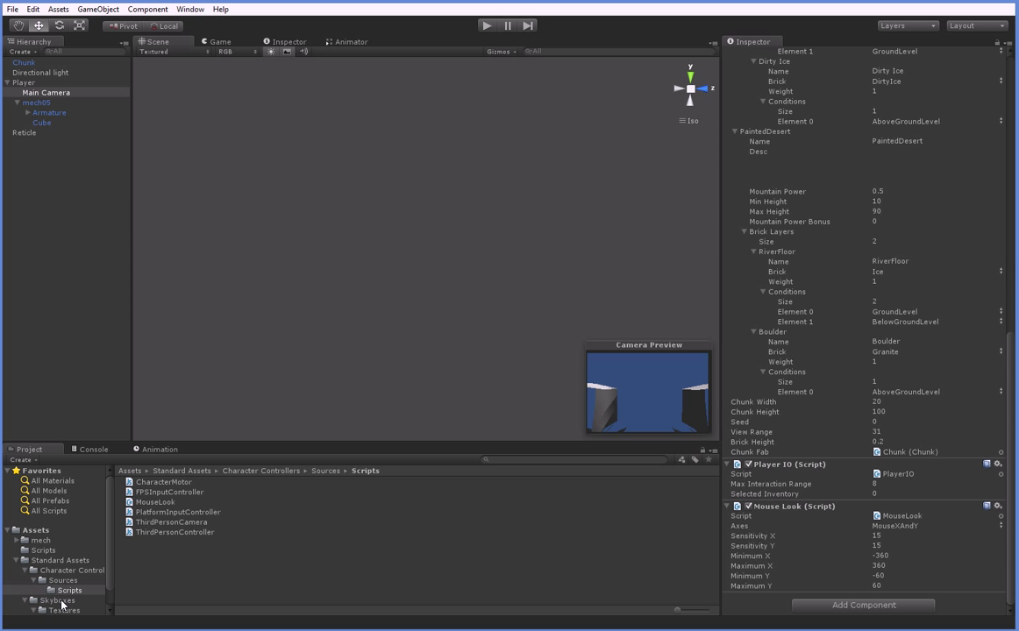
Create a C# script named MechController in Assets/Scripts and attach it to Player
left_click(43, 550)
right_click(182, 559)
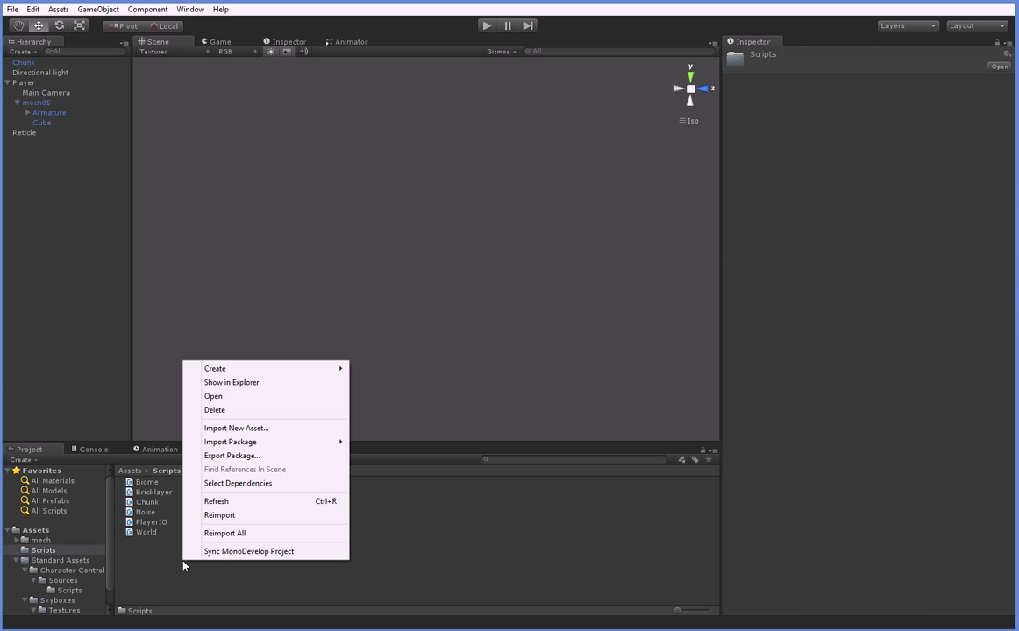
mouse_move(210, 368)
left_click(141, 403)
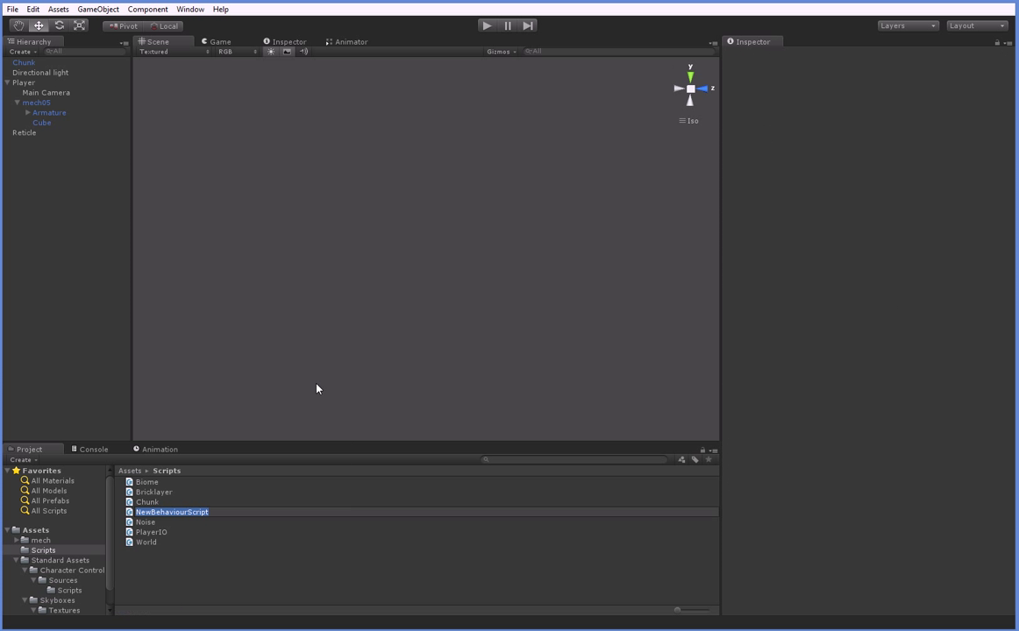
type("MechController")
key("Return")
left_click_drag(166, 512, 74, 87)
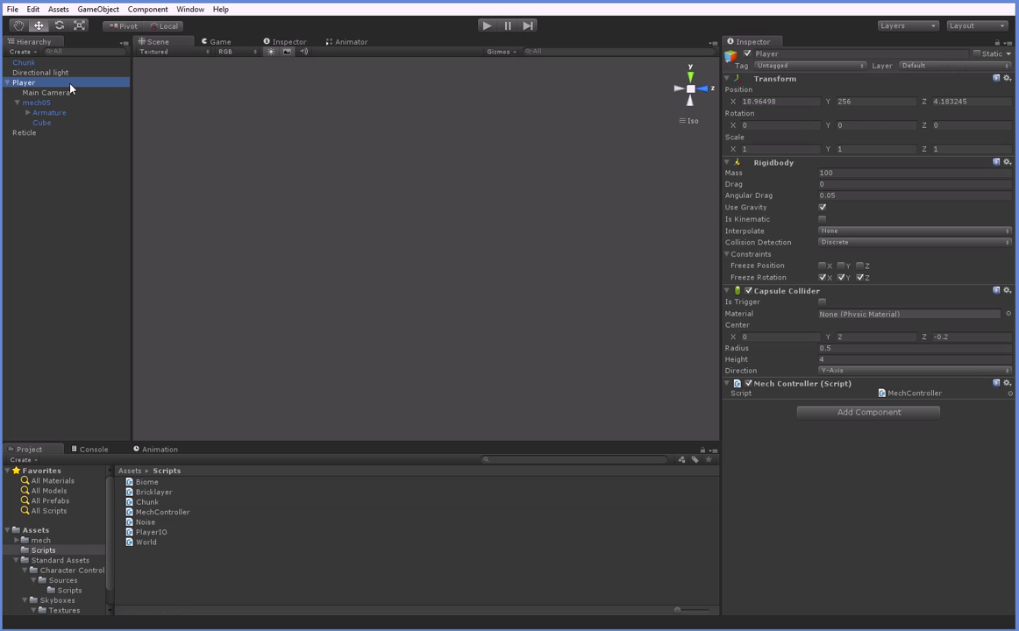
left_click(908, 395)
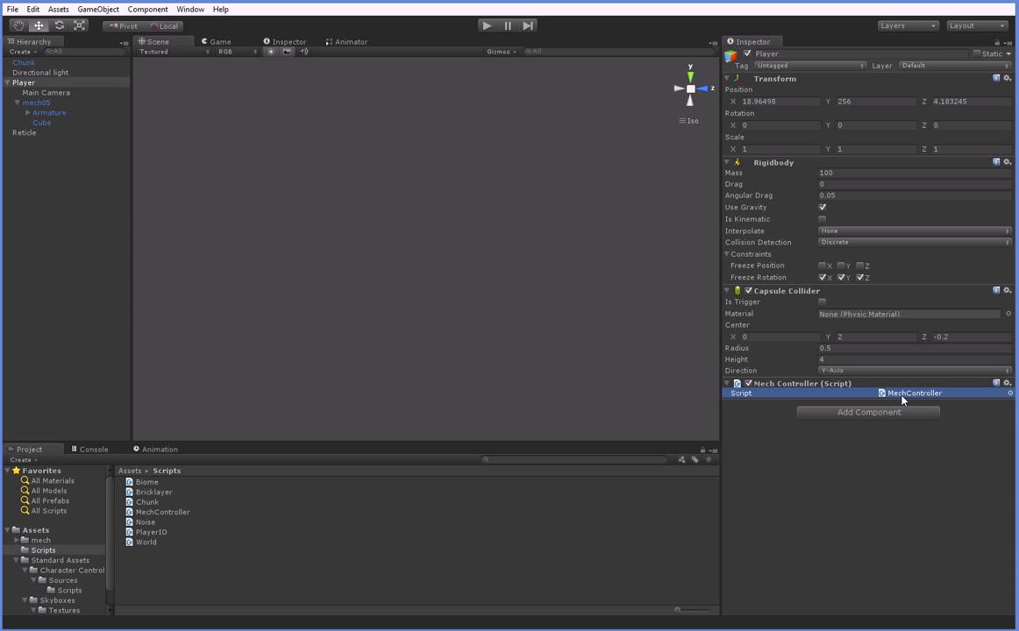
Open MechController in MonoDevelop and add float horz = Input.GetAxis("Horizontal"); in Update
double_click(903, 396)
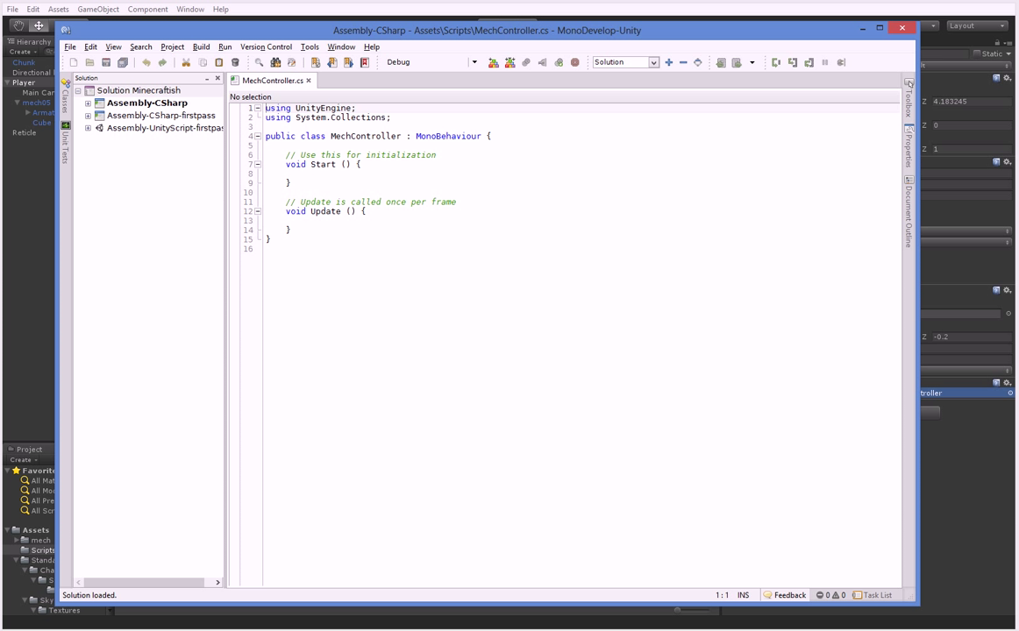
left_click(526, 165)
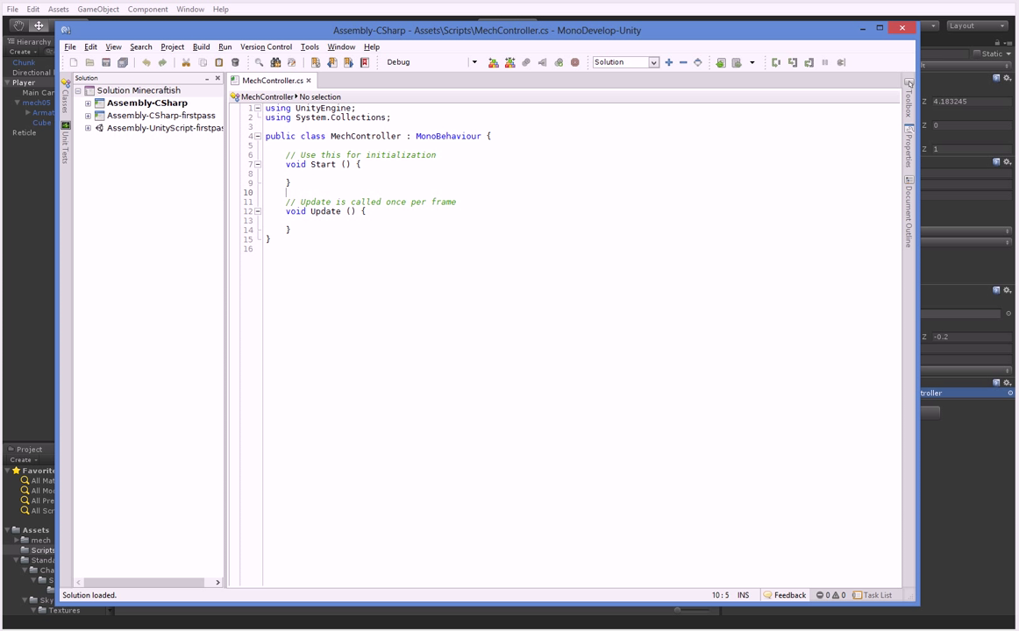
left_click(286, 220)
key("Tab")
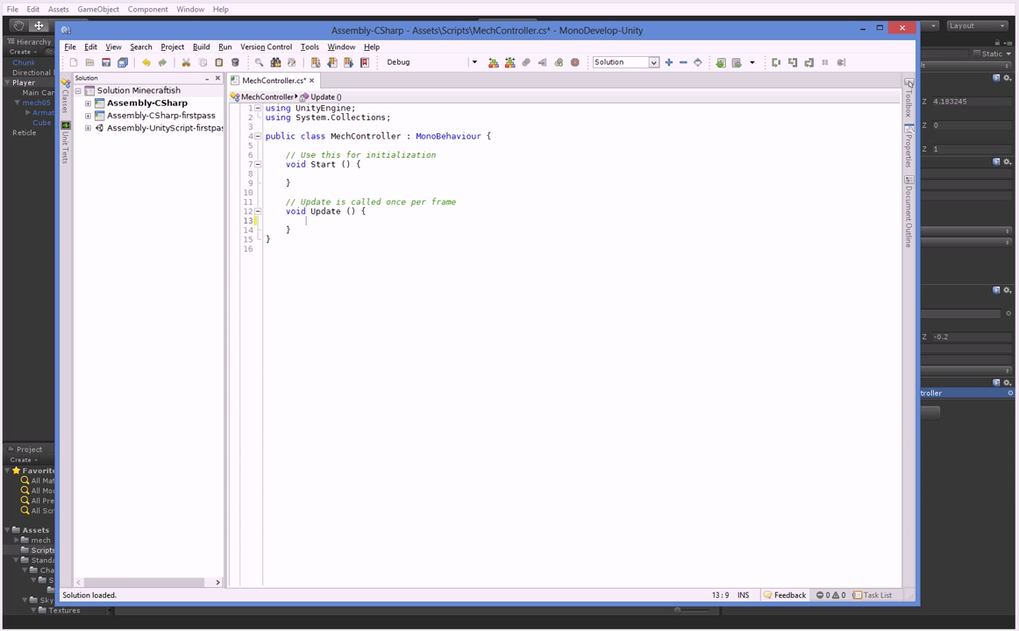
type("float ")
type("horz = IN")
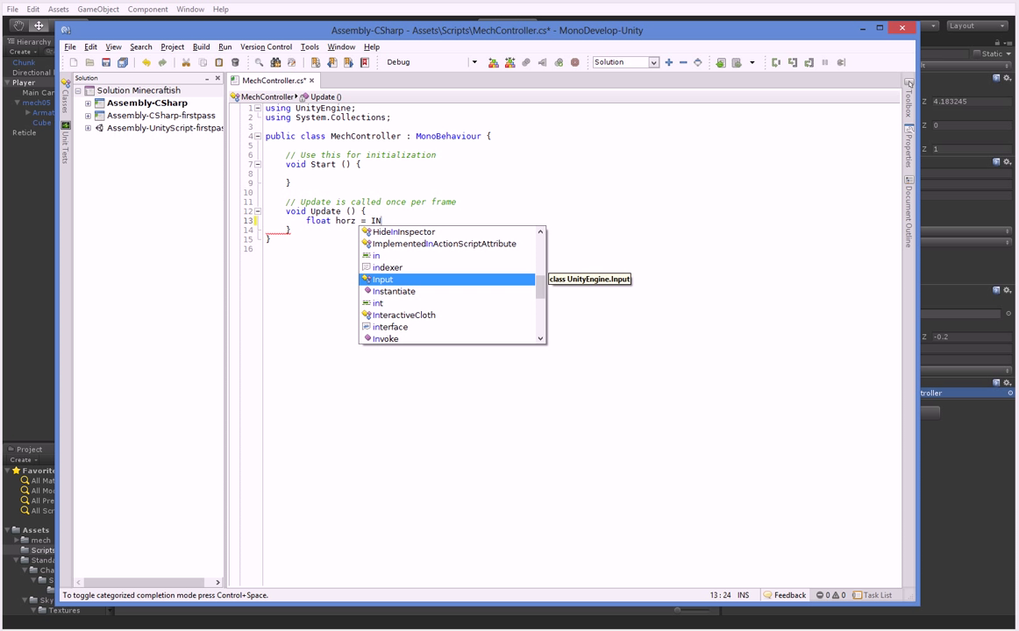
type(".GetAx")
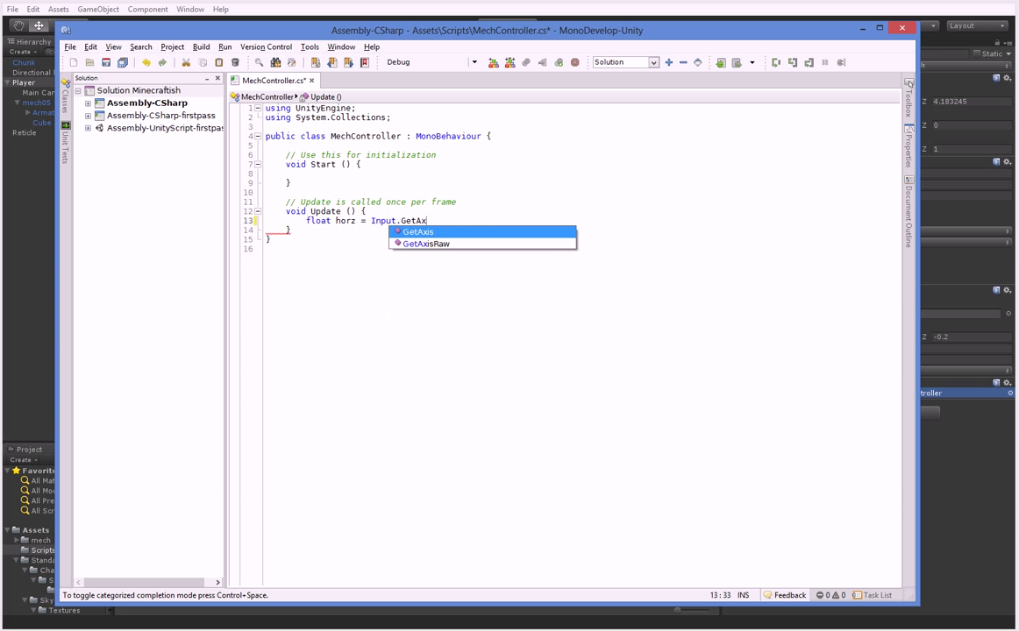
type("is(\"Horizontal")
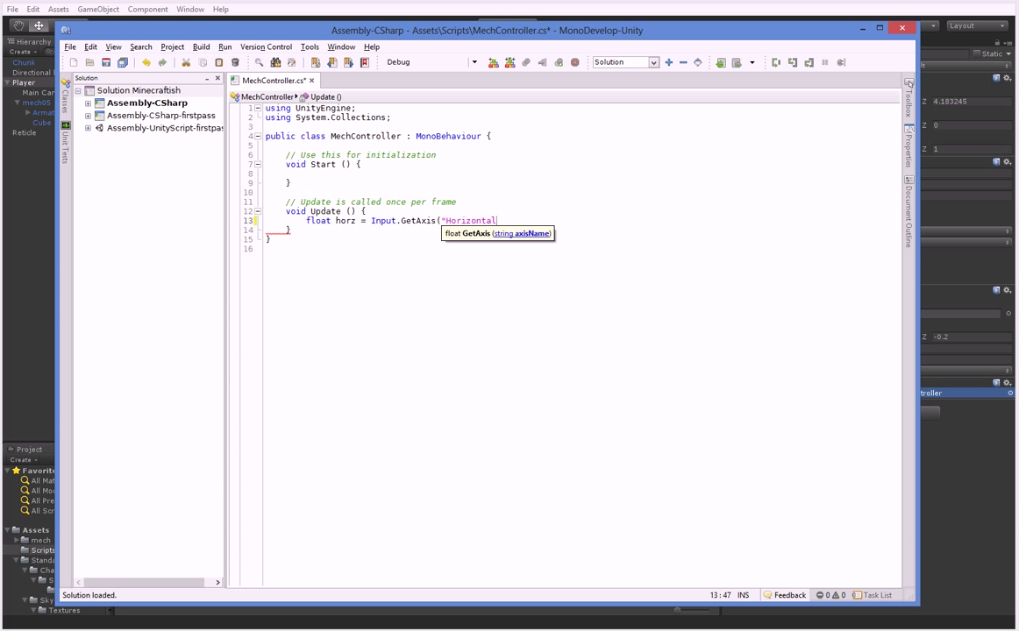
type("\");")
Duplicate that line as float vert = Input.GetAxis("Vertical");
key("shift+Home")
key("ctrl+c")
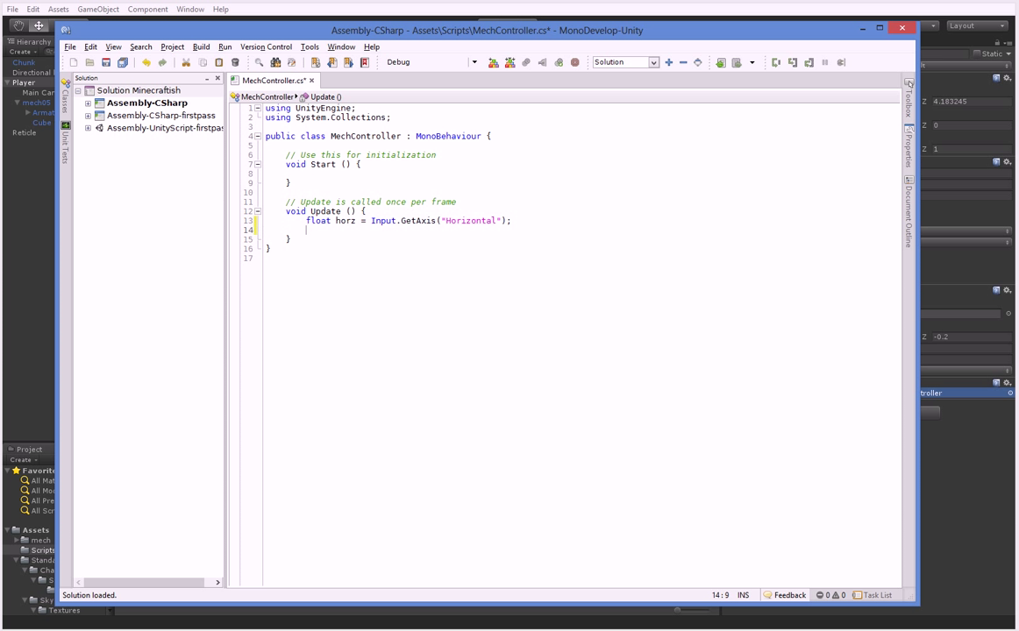
key("End")
key("Return")
key("ctrl+v")
left_click(331, 229)
double_click(344, 229)
type("vert")
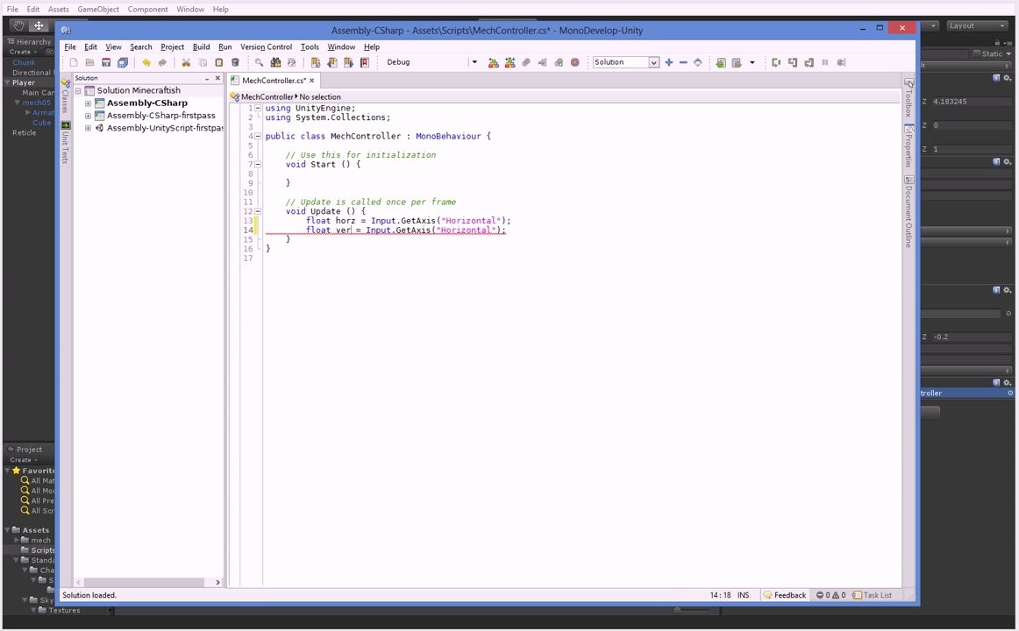
left_click(498, 230)
key("BackSpace")
key("BackSpace")
key("BackSpace")
type("Vert")
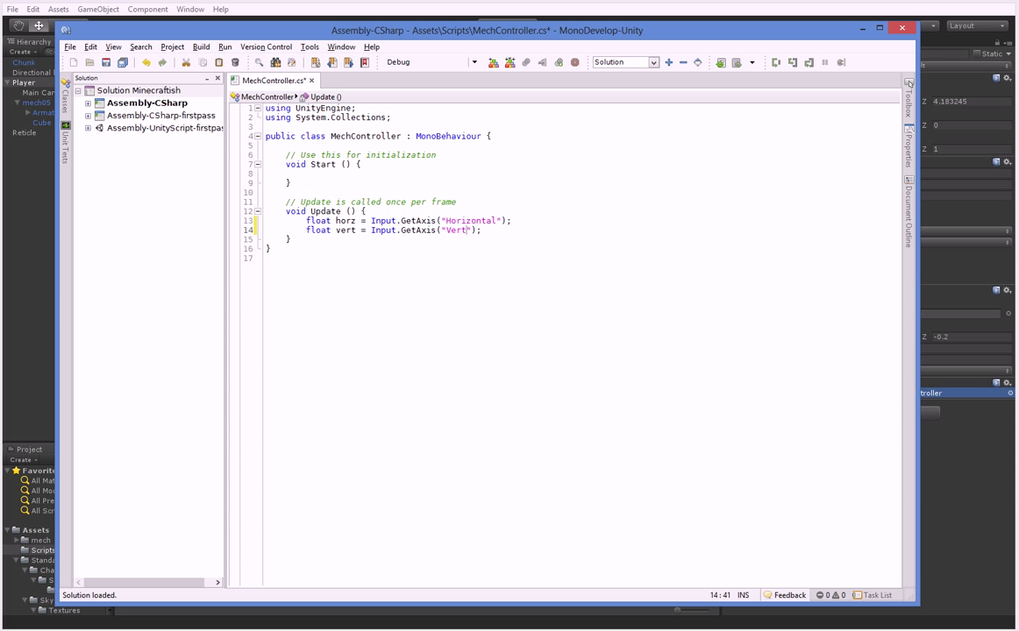
type("ical")
key("End")
key("Return")
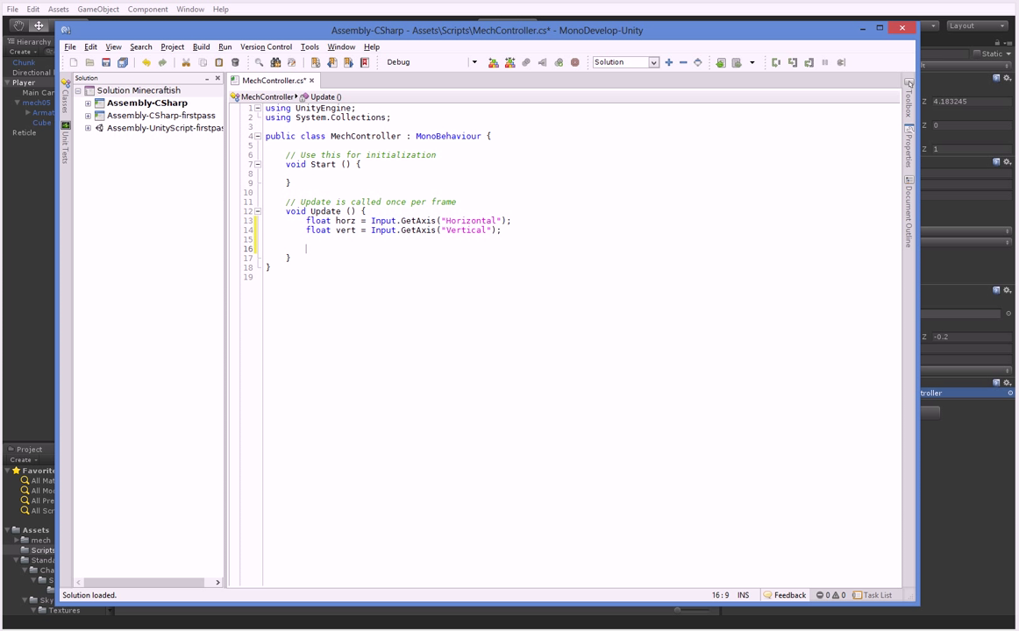
Write rigidbody.velocity += horz * transform.right) * Time.deltaTime; below the input lines
key("Return")
key("Return")
key("Up")
type("rigid")
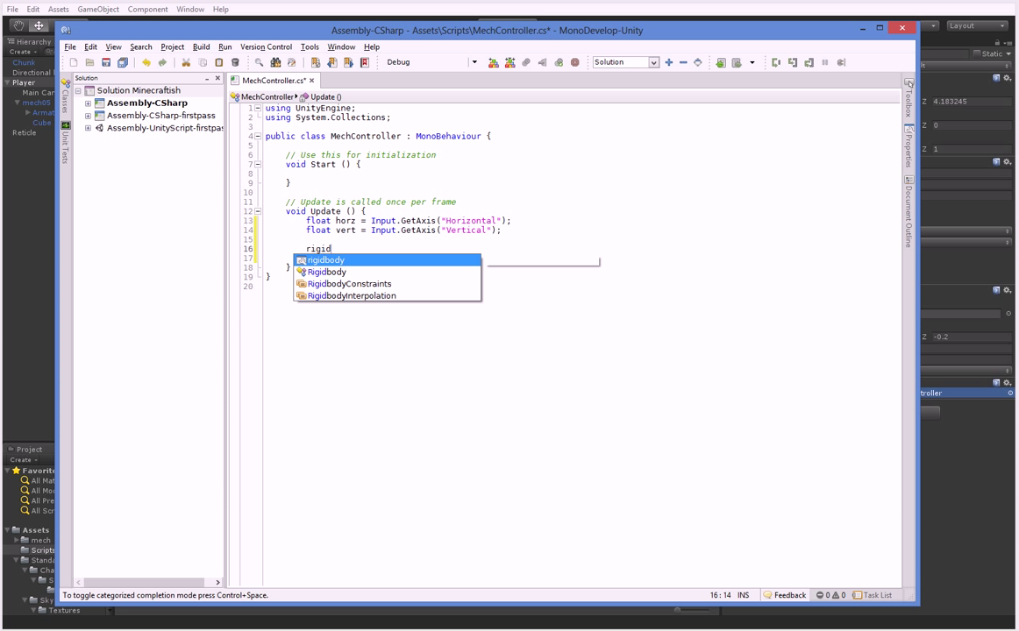
type("body")
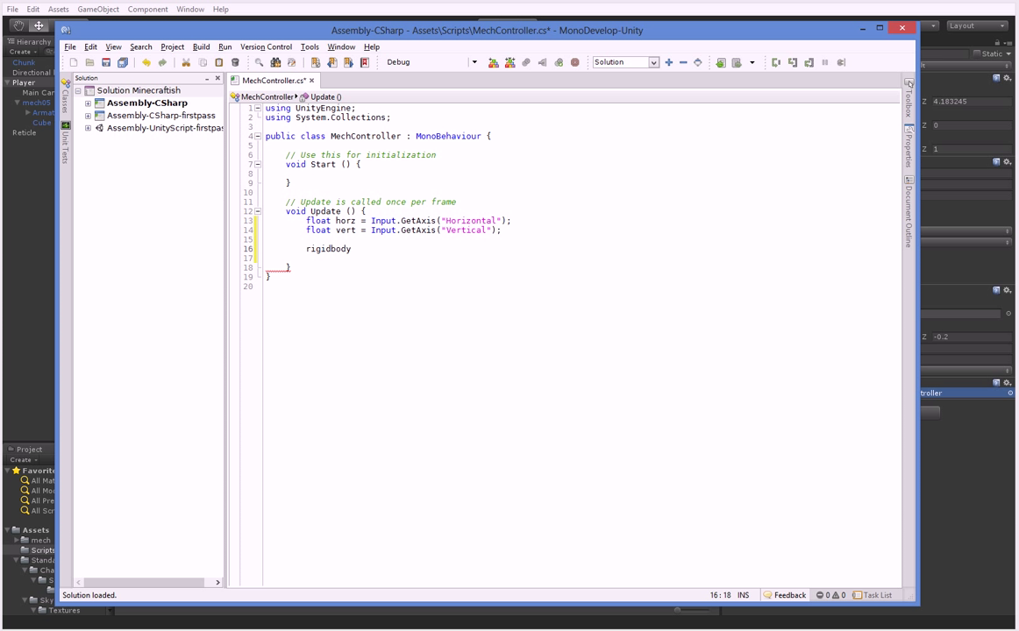
type("+=")
key("BackSpace")
key("BackSpace")
key("BackSpace")
type(".v")
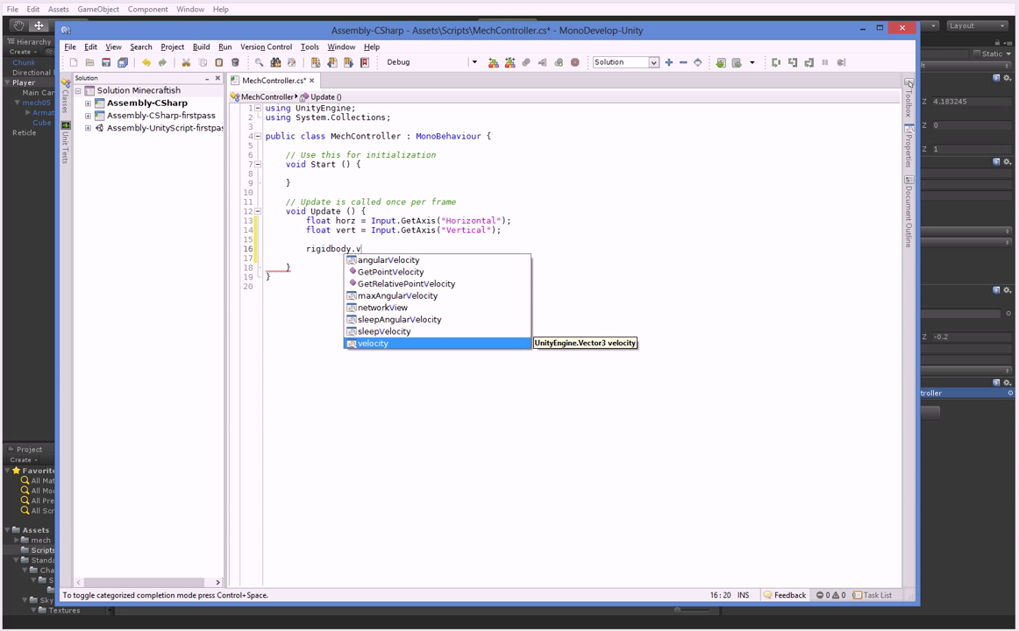
type("elocity += horz")
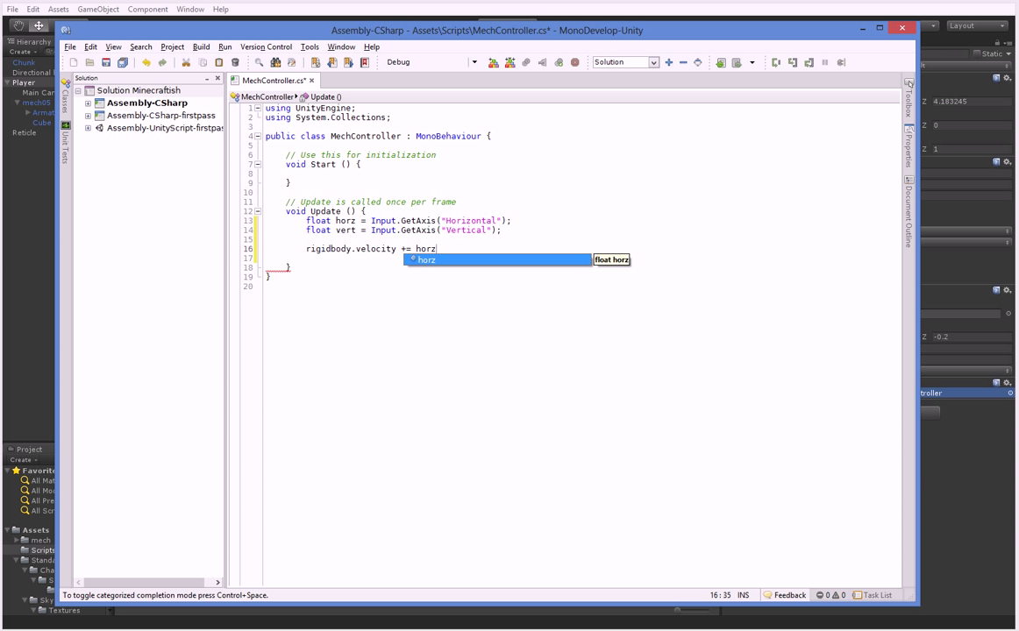
type(".")
key("BackSpace")
type("* ")
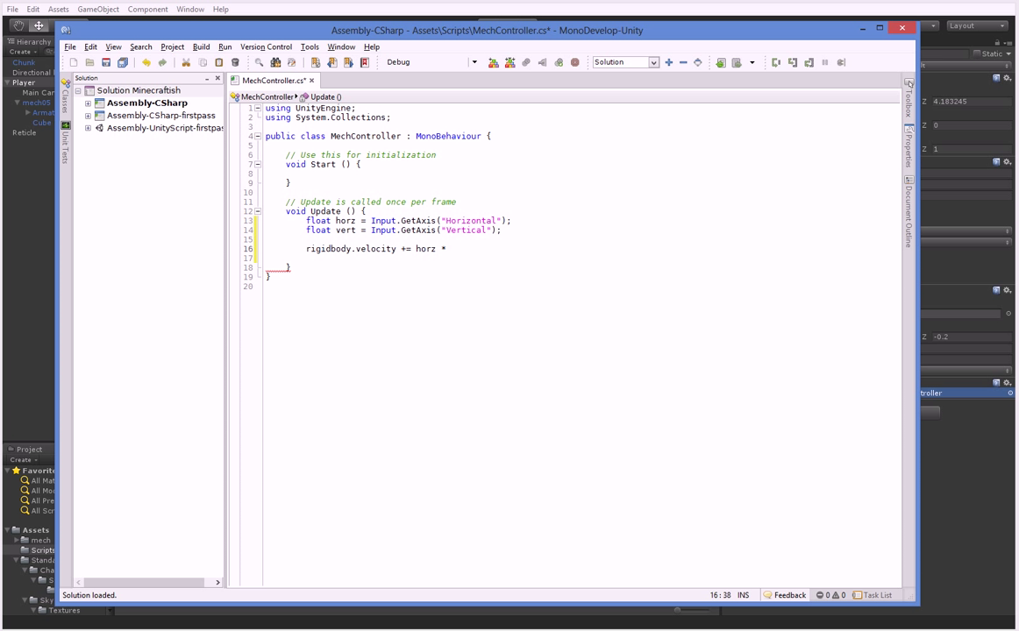
type("transform.right")
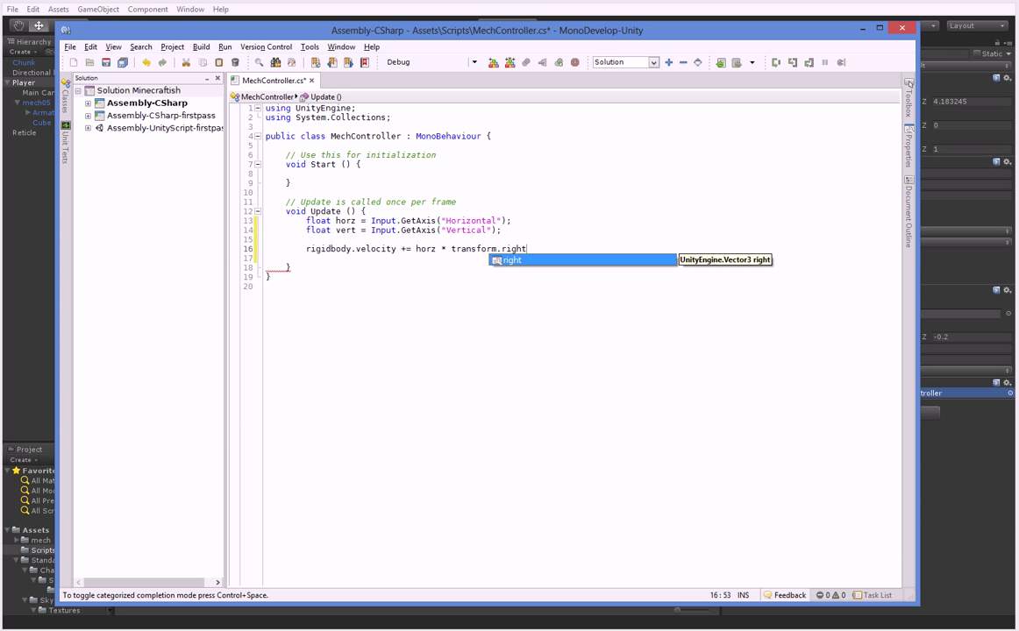
type(" / ")
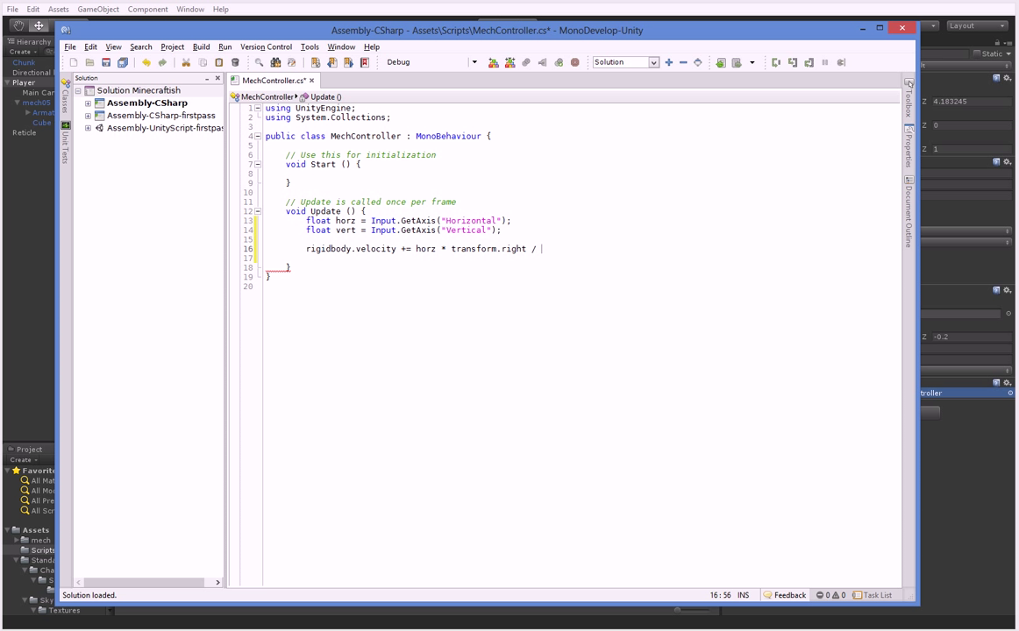
type("Time.")
key("ctrl+shift+Left")
key("ctrl+shift+Left")
key("ctrl+shift+Left")
key("ctrl+shift+Left")
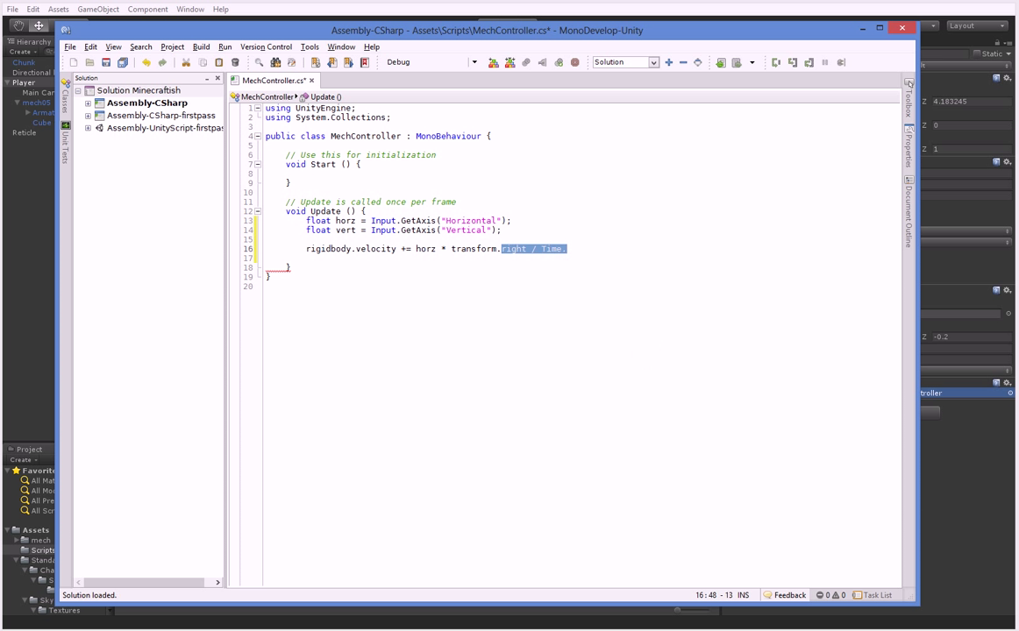
type("right ) * ")
type("T")
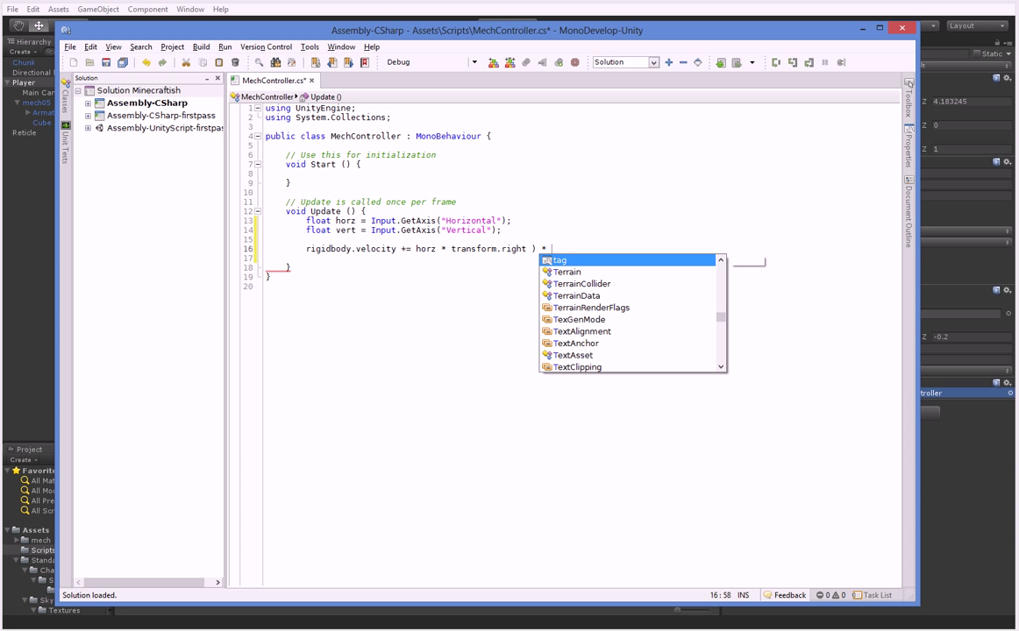
type("ime.deltaTime;")
Make it (vert * transform.forward + horz * transform.right) * Time.deltaTime, save, and return to Unity
left_click(501, 249)
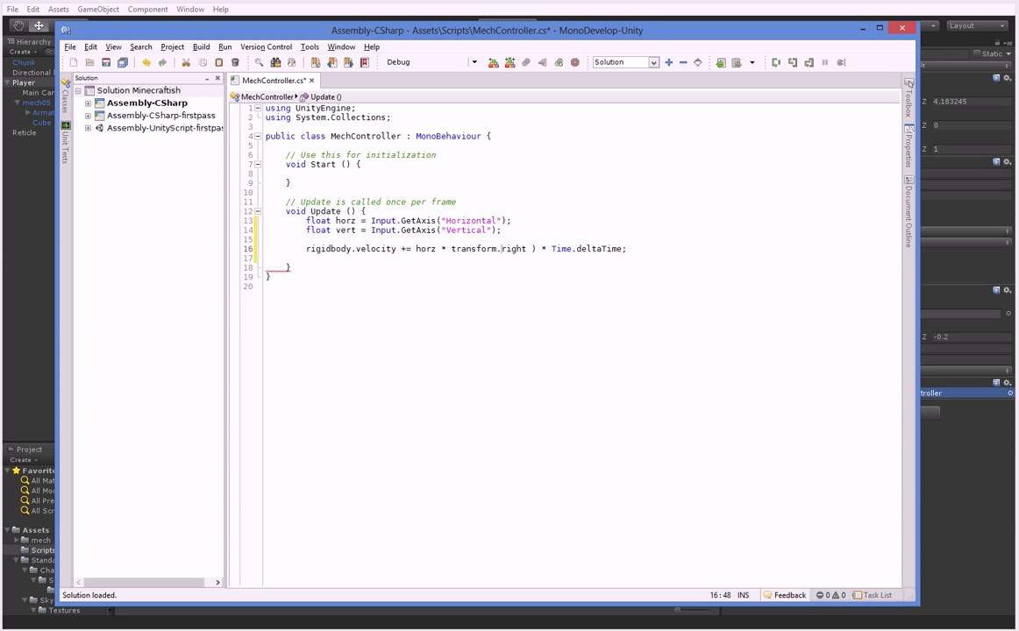
type("(")
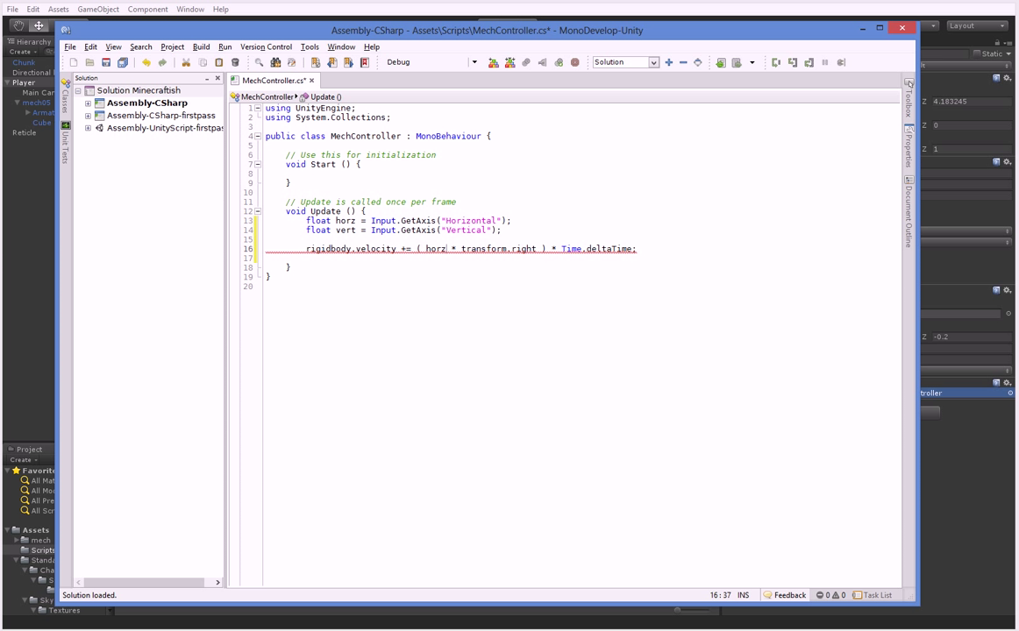
left_click(426, 250)
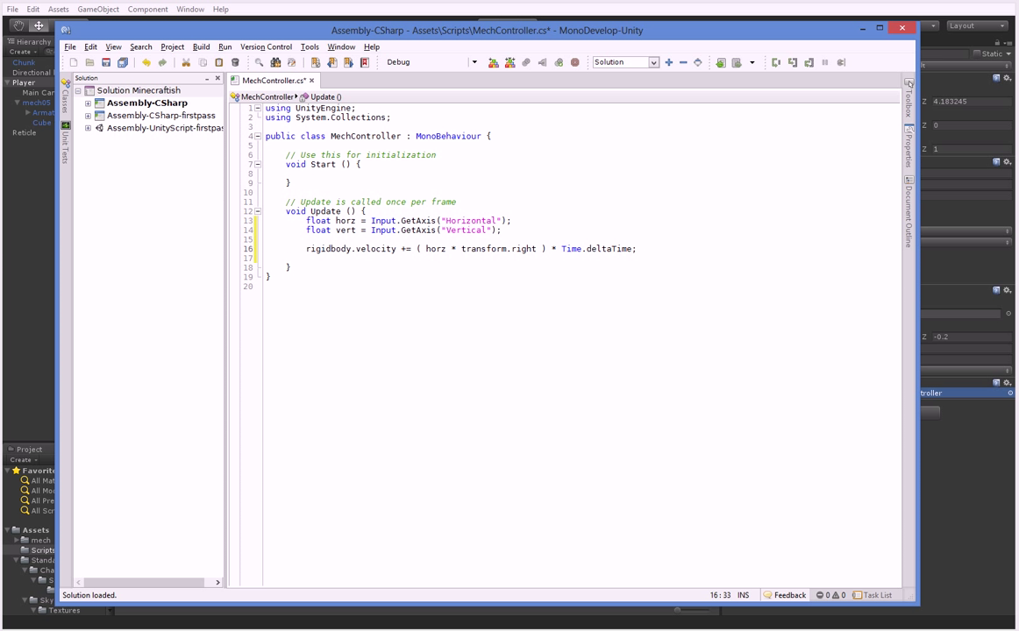
left_click(419, 249)
type("vert * ")
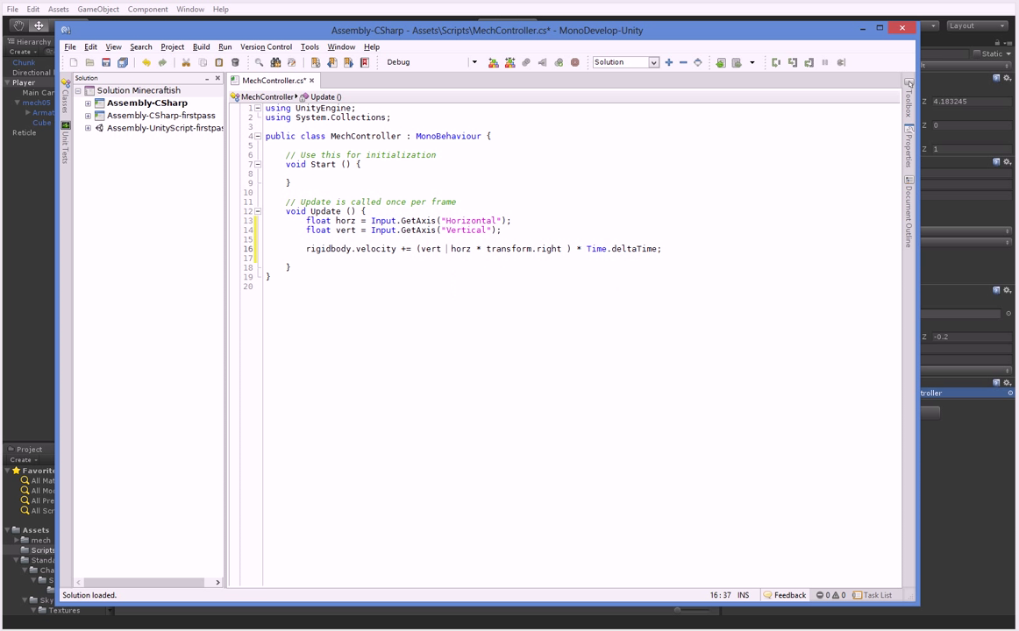
type("tran")
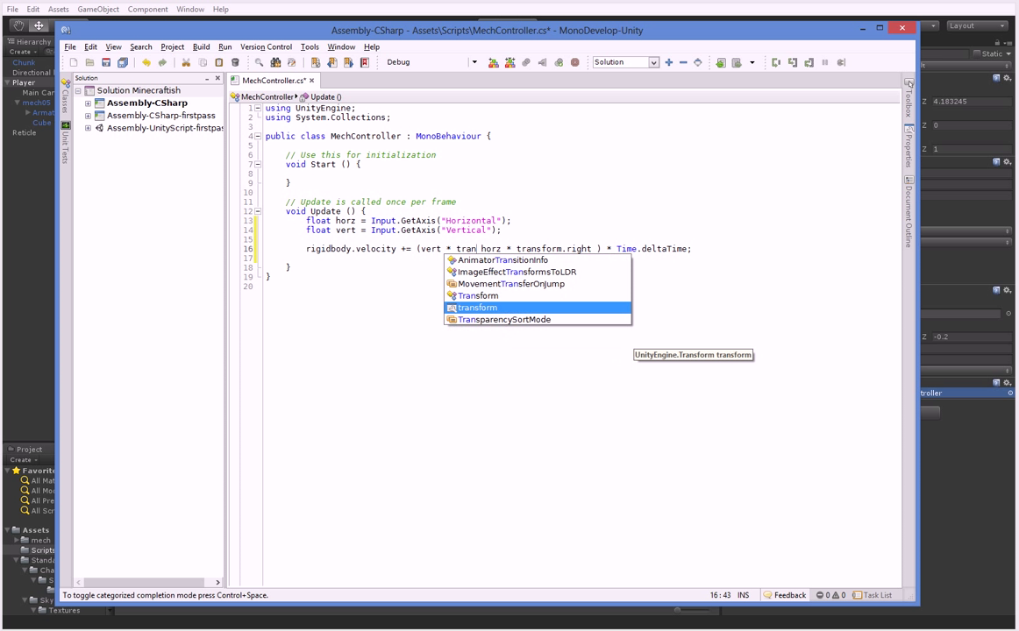
type("sform")
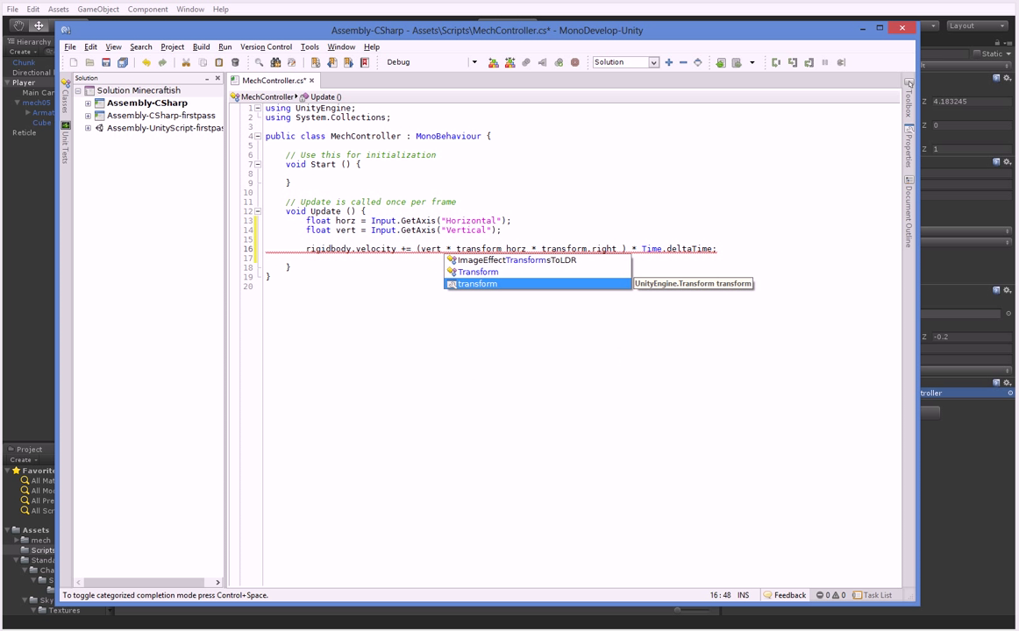
type(".forward")
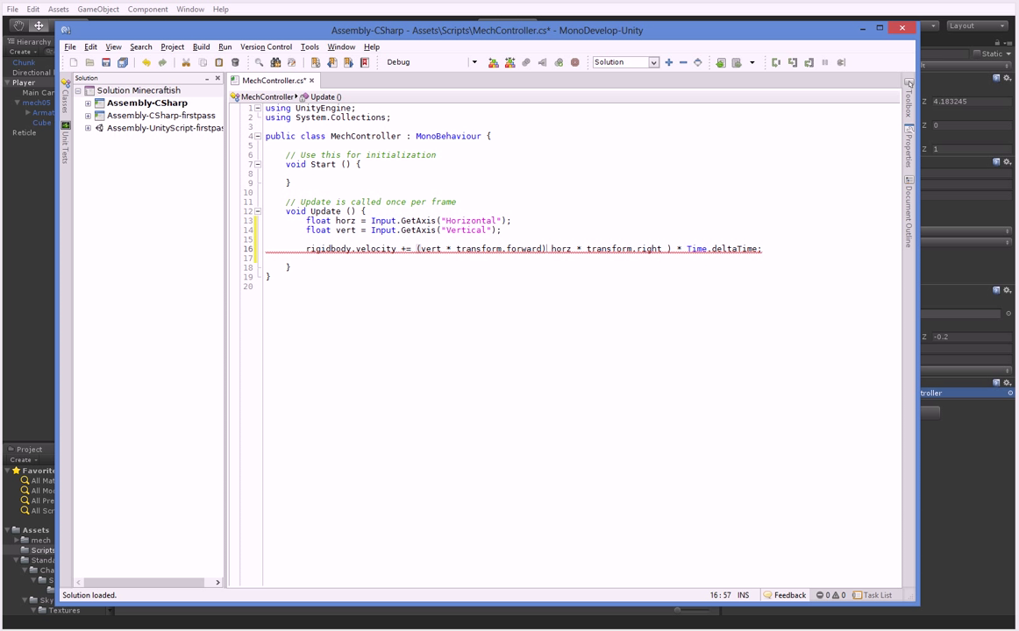
type(" +")
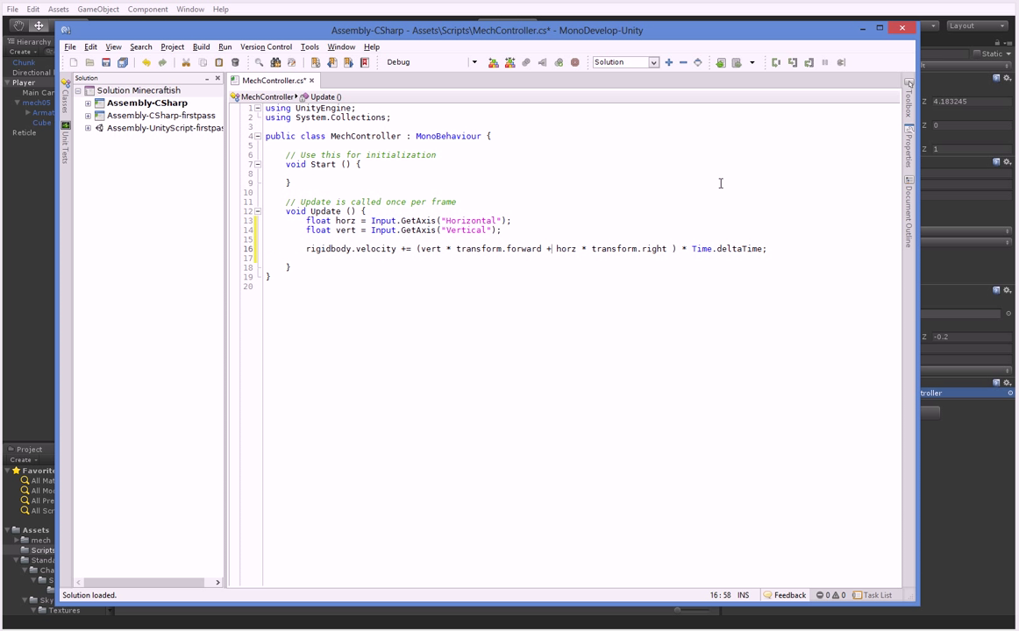
left_click(764, 249)
key("ctrl+s")
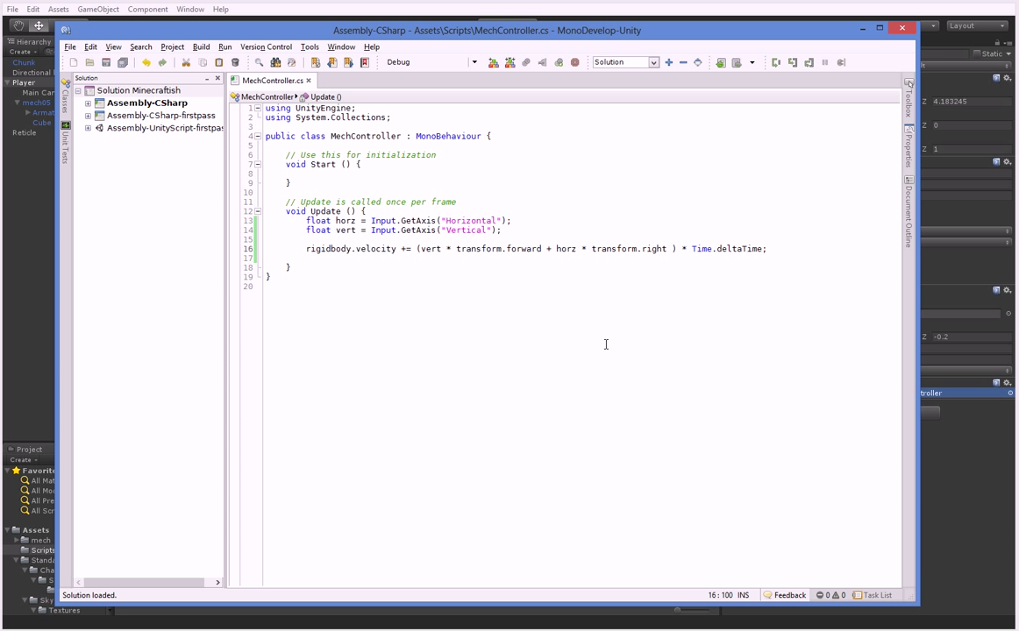
left_click(942, 485)
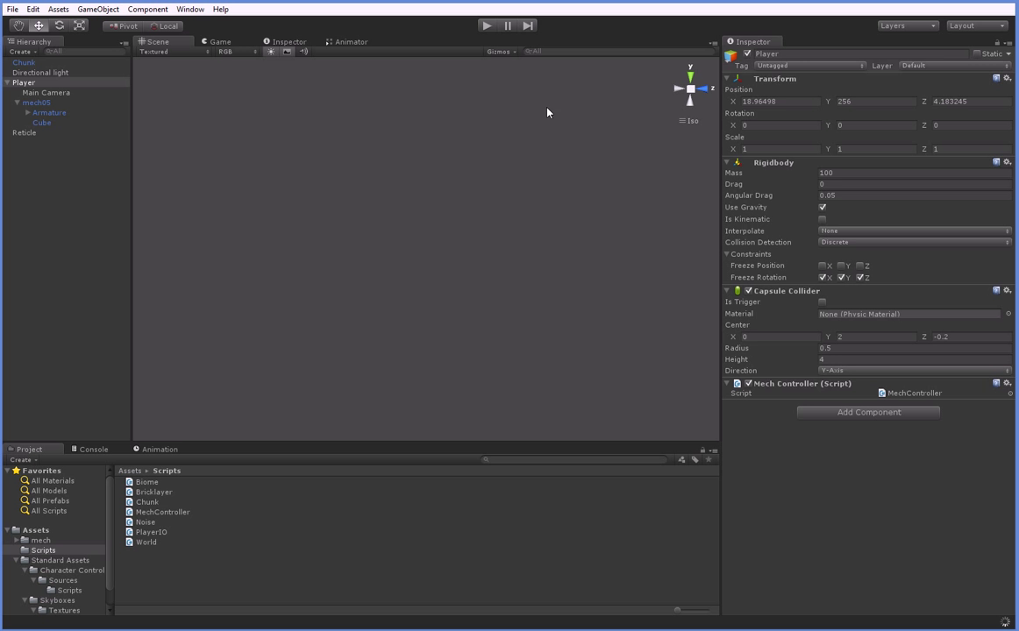
Run and stop a play test of the new movement, then Alt+Tab back to MechController.cs
left_click(487, 25)
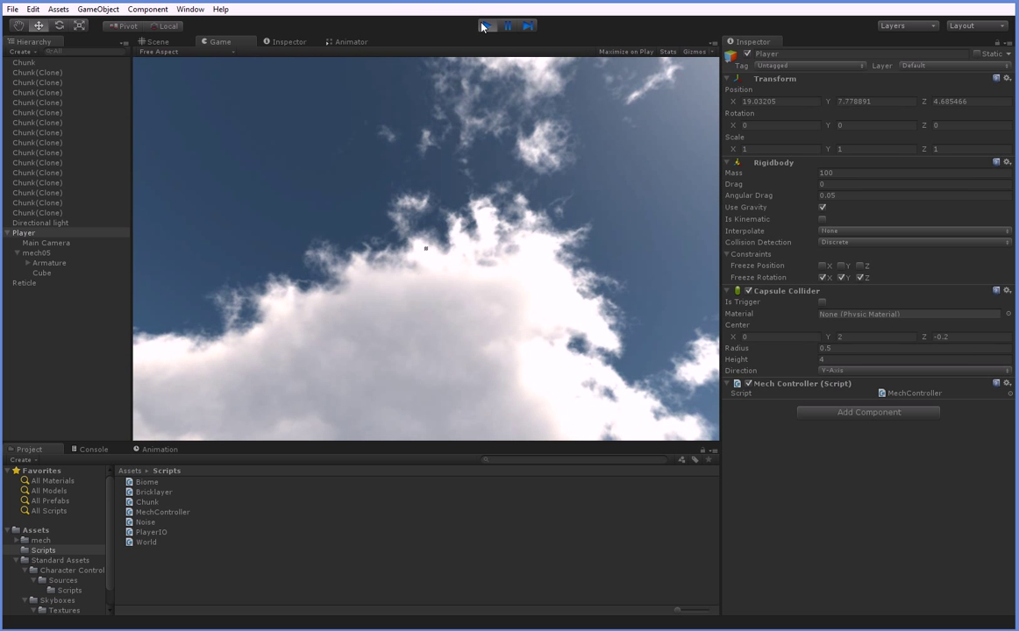
left_click(486, 26)
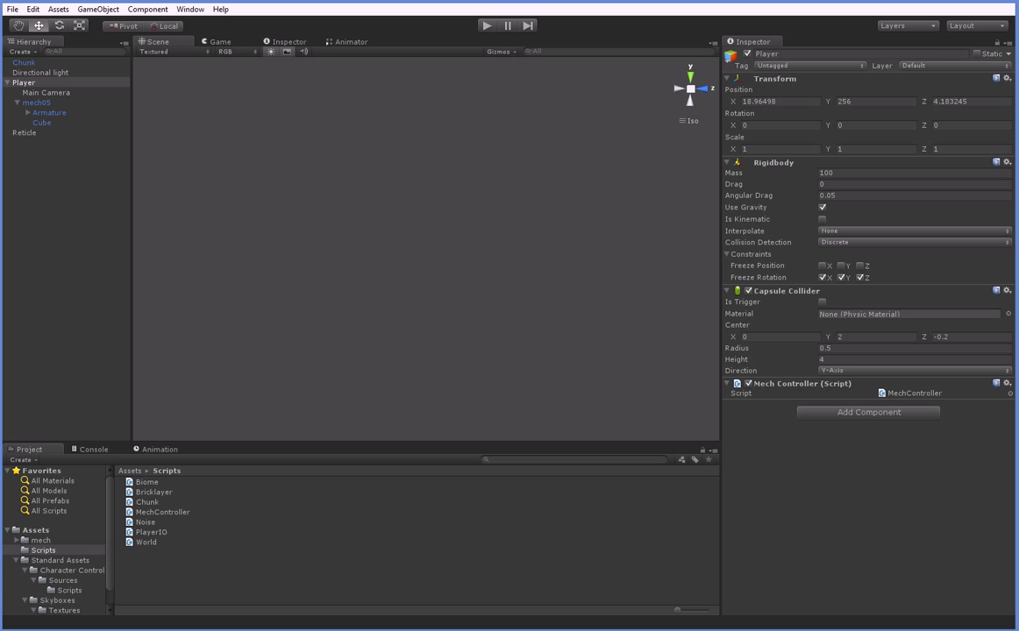
key("alt+Tab")
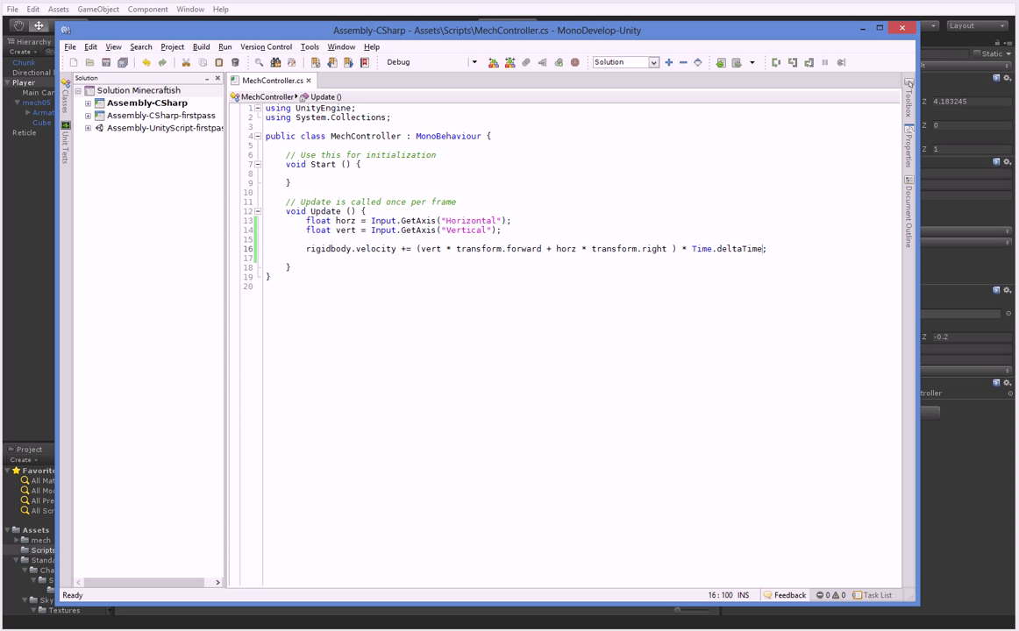
Append * 10 to the velocity line, save MechController, and switch to Unity
type("* 10")
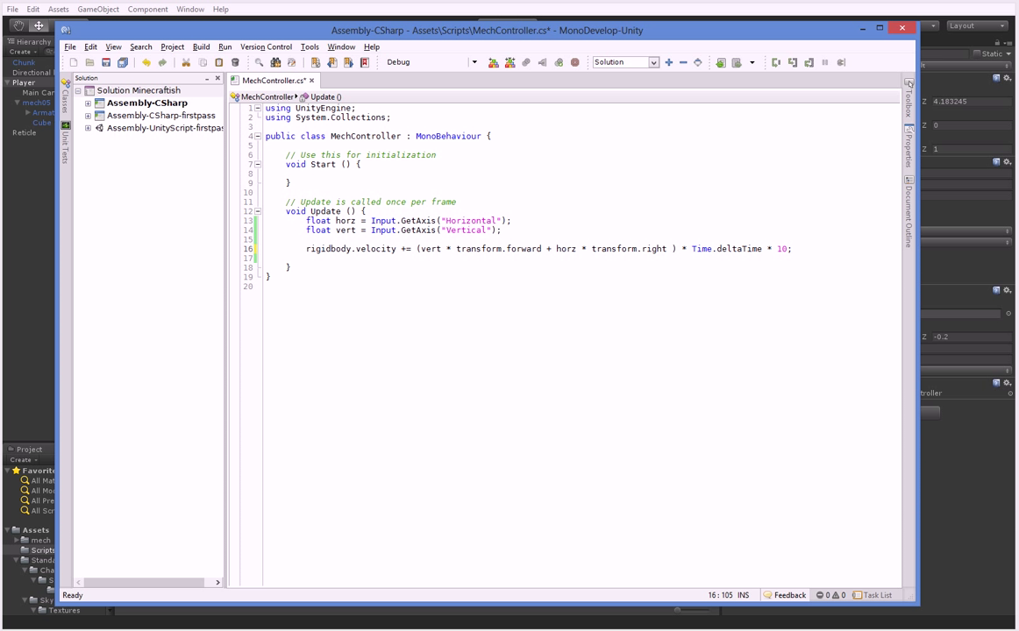
key("ctrl+s")
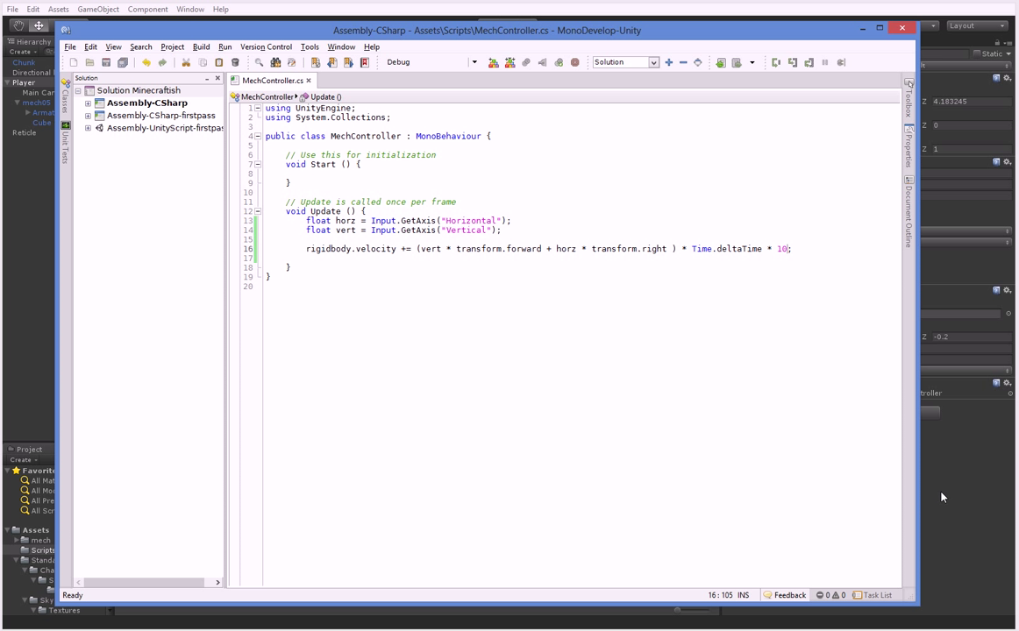
left_click(941, 497)
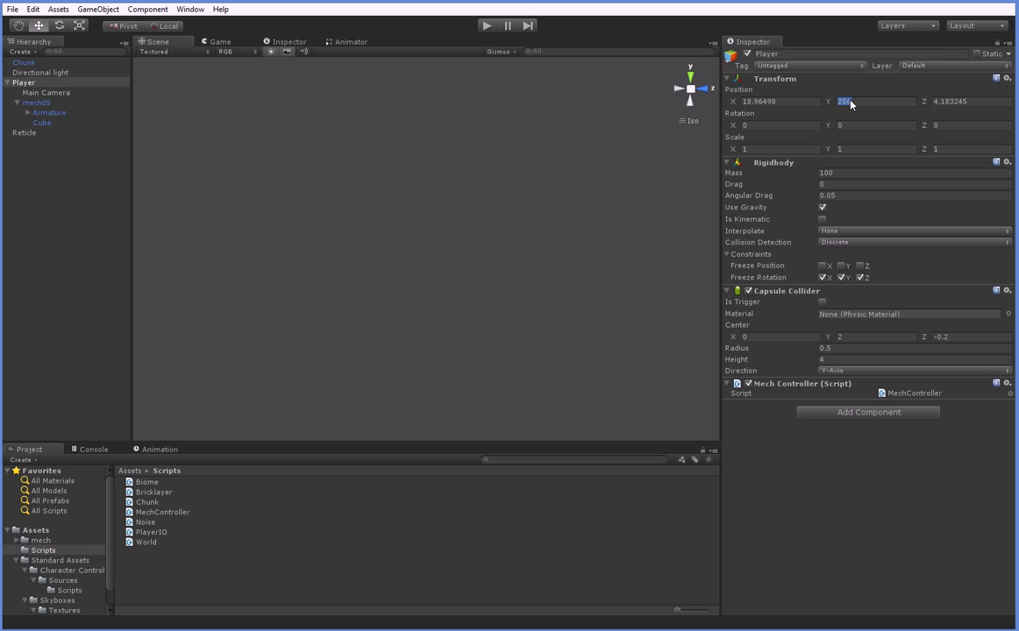
Play the scene and drive the mech with W and S across the voxel terrain past Z 220
left_click(487, 27)
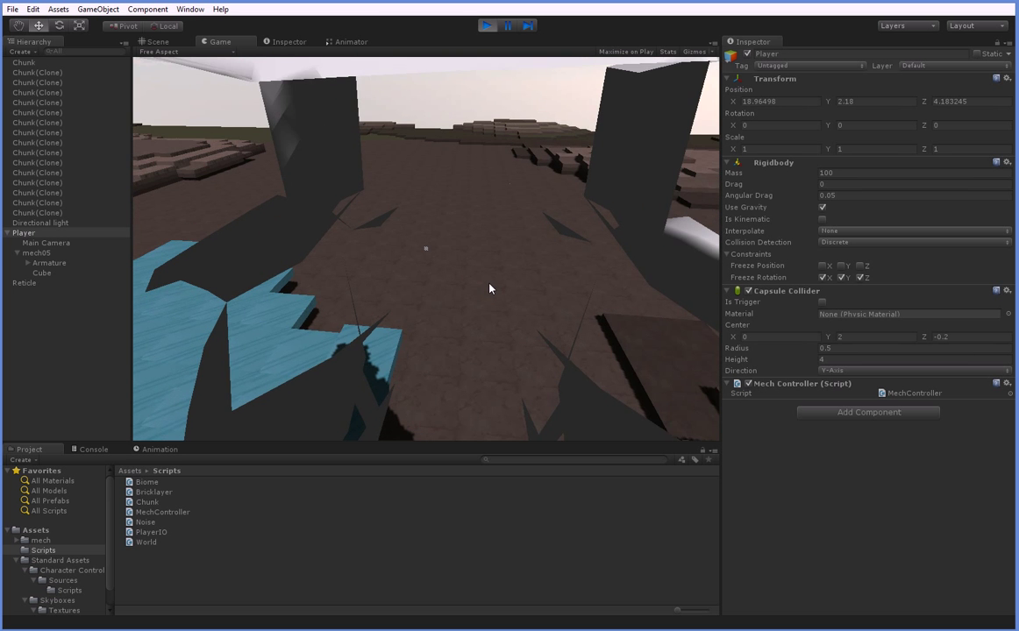
key("w")
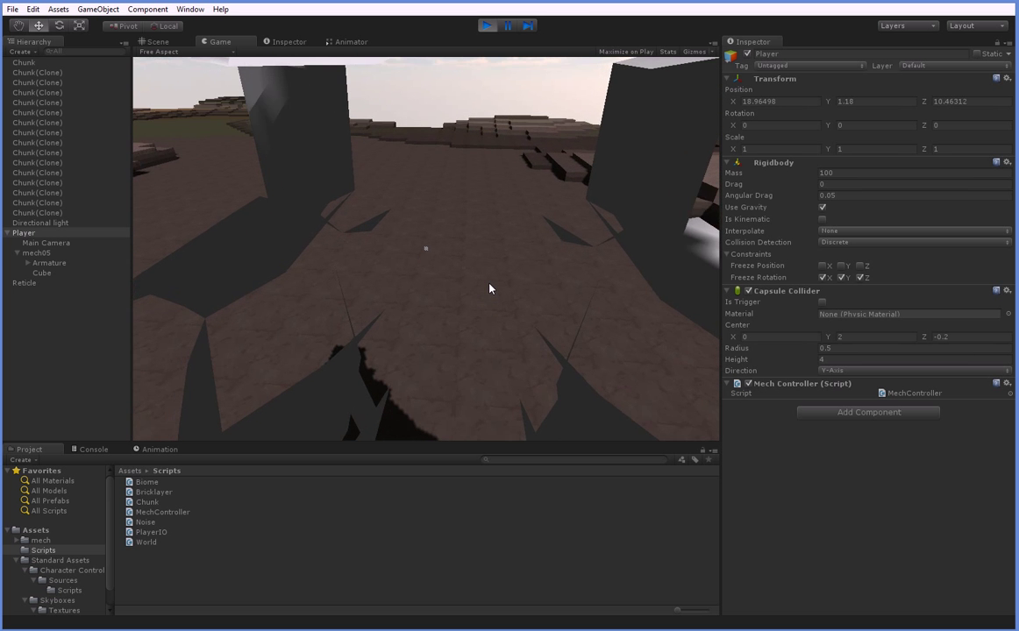
key("w")
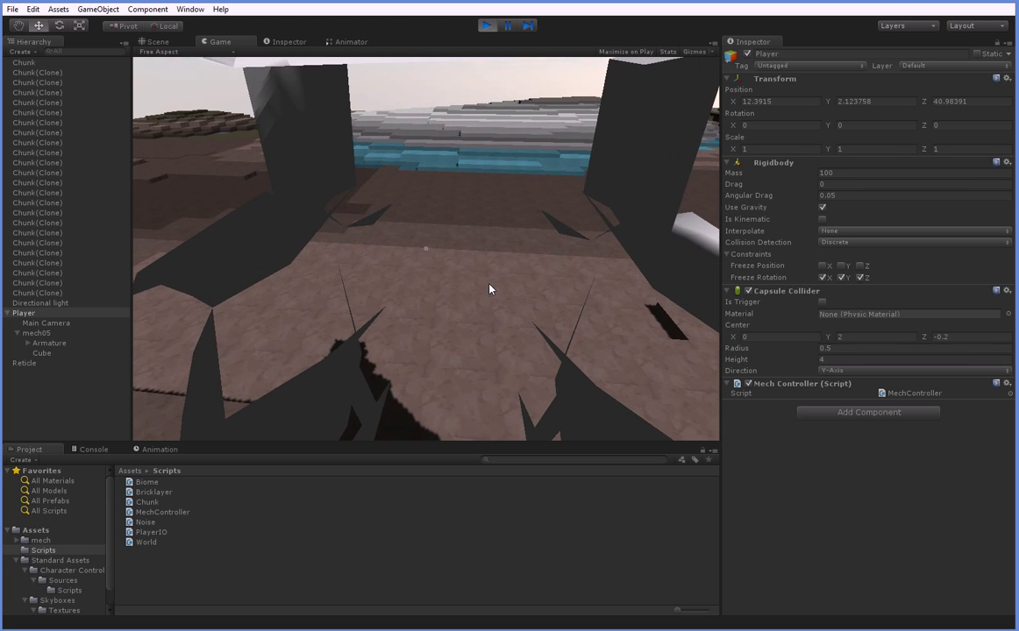
key("w")
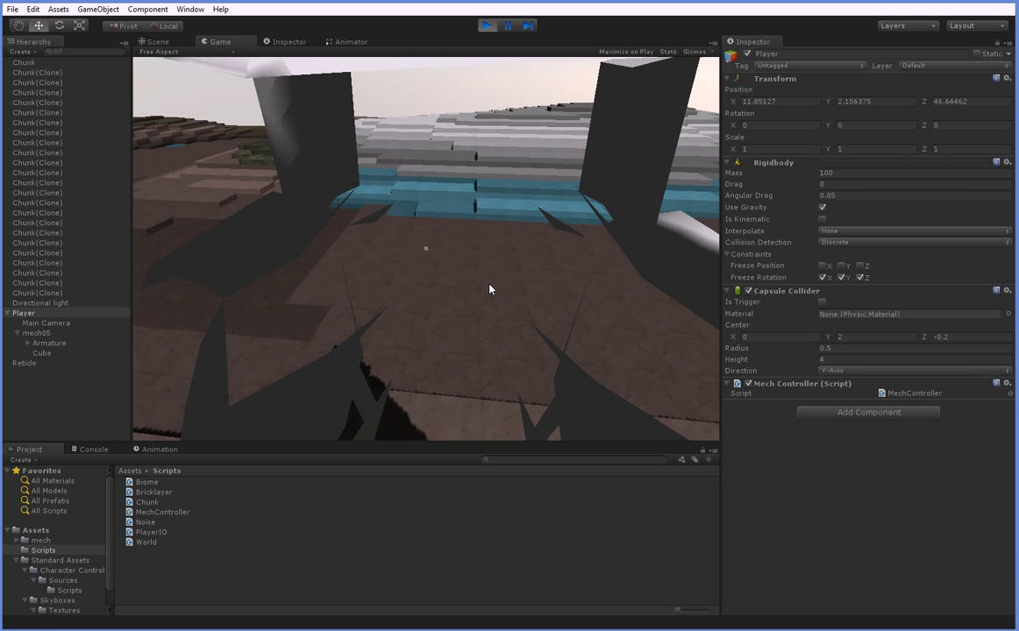
key("w")
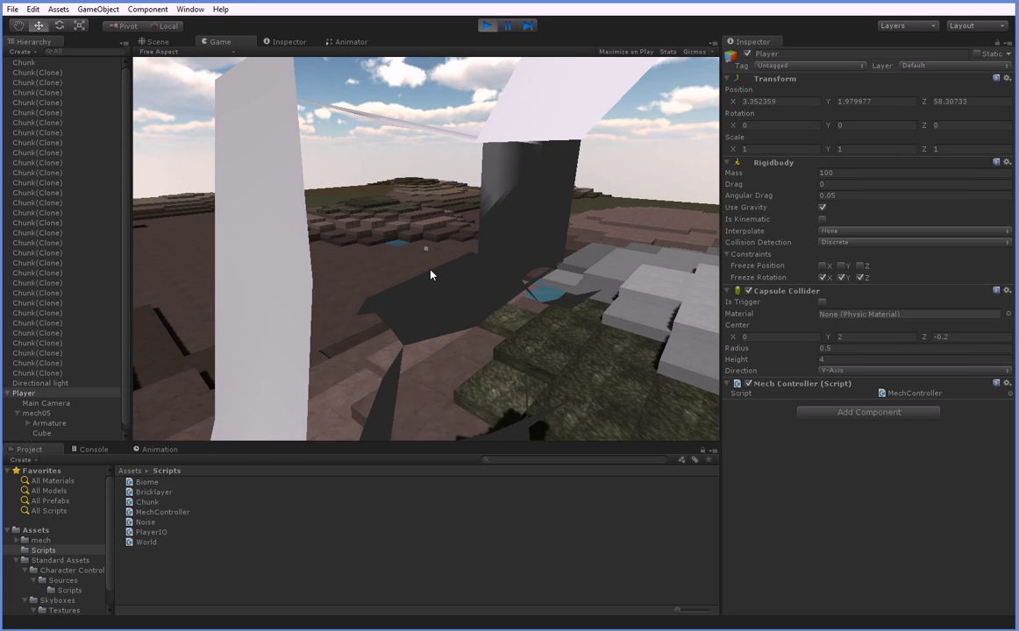
key("w")
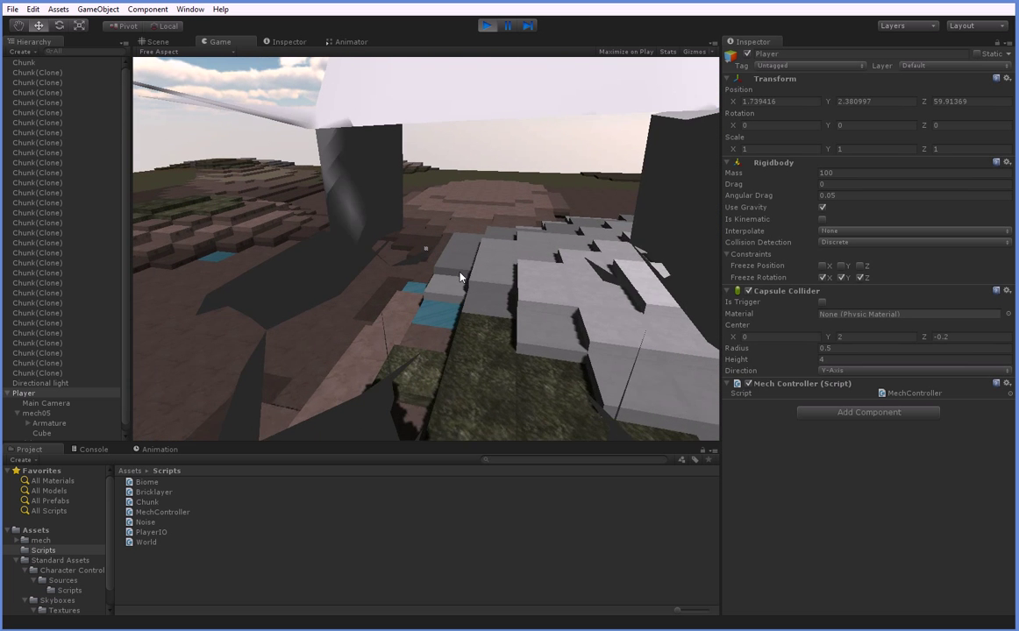
key("w")
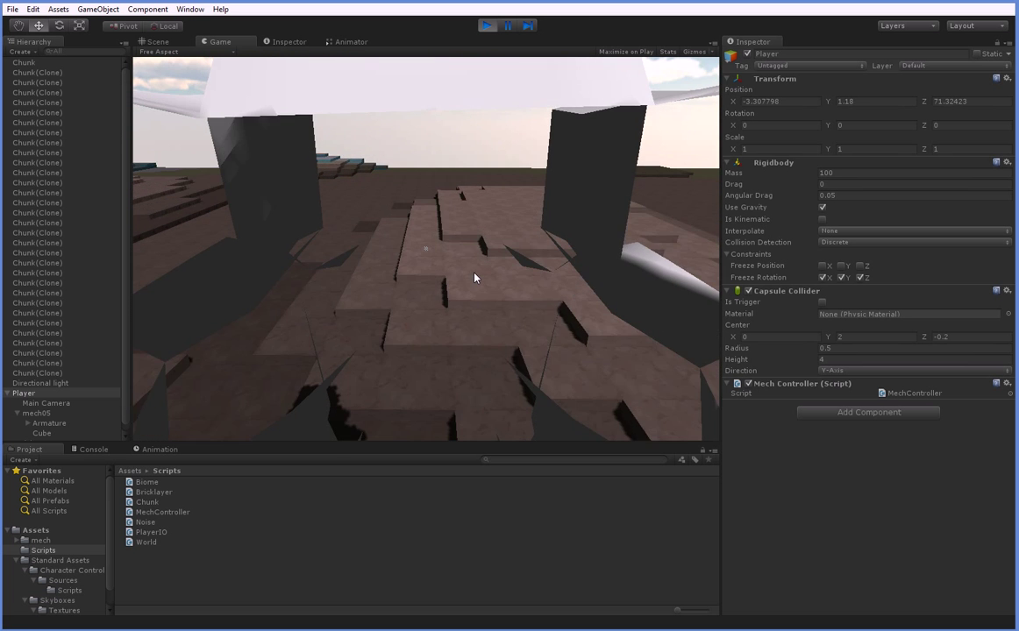
key("w")
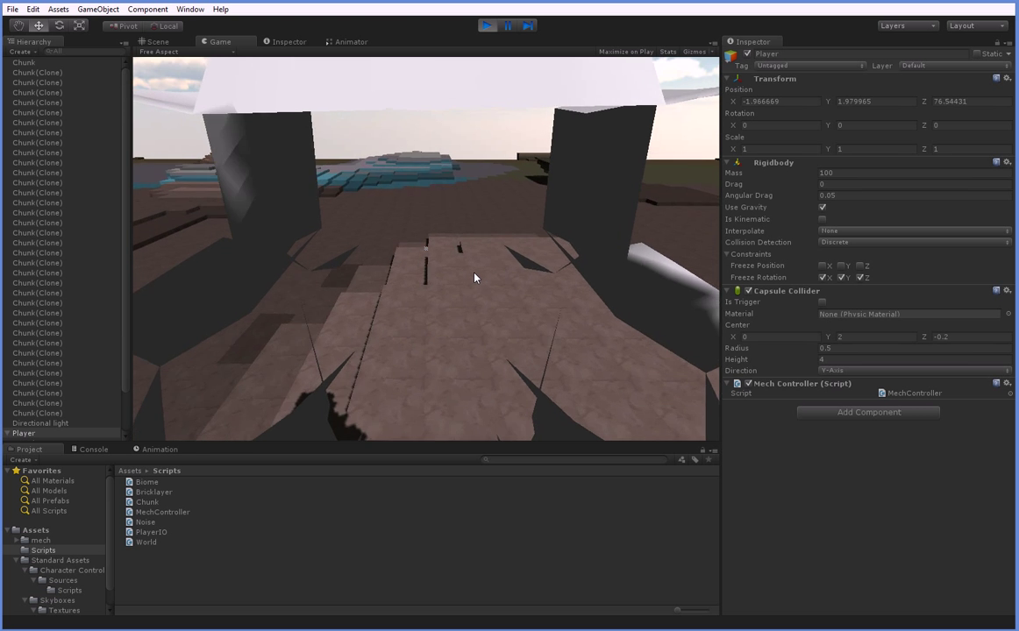
key("w")
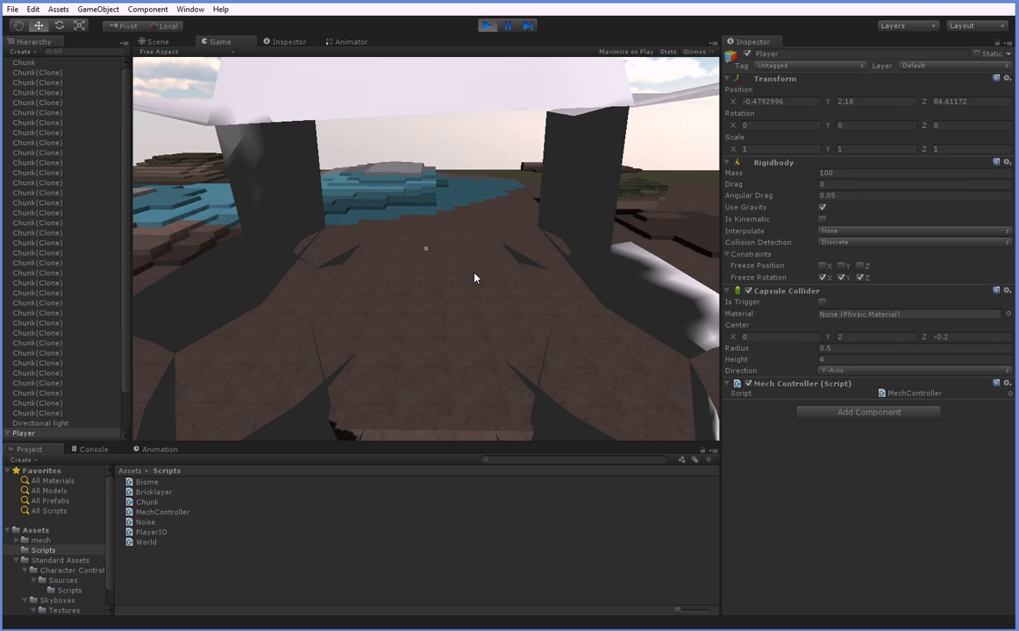
key("w")
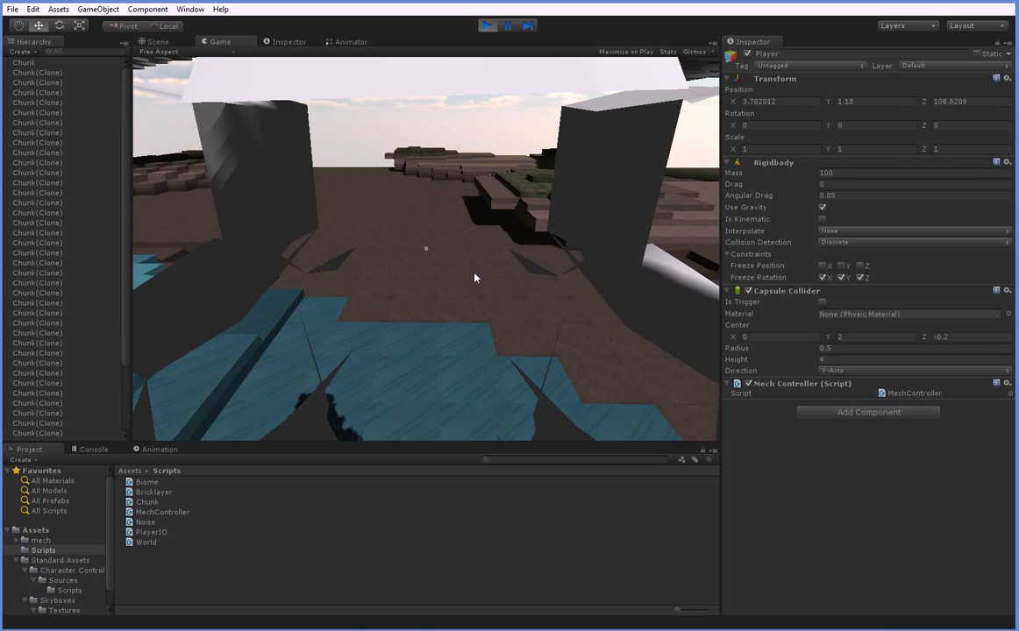
key("w")
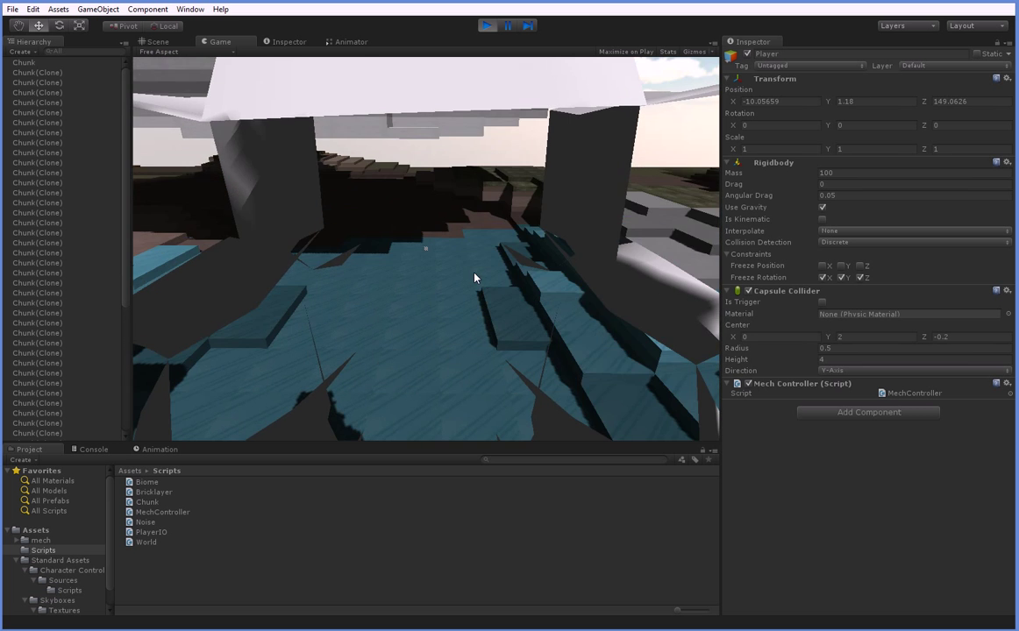
key("s")
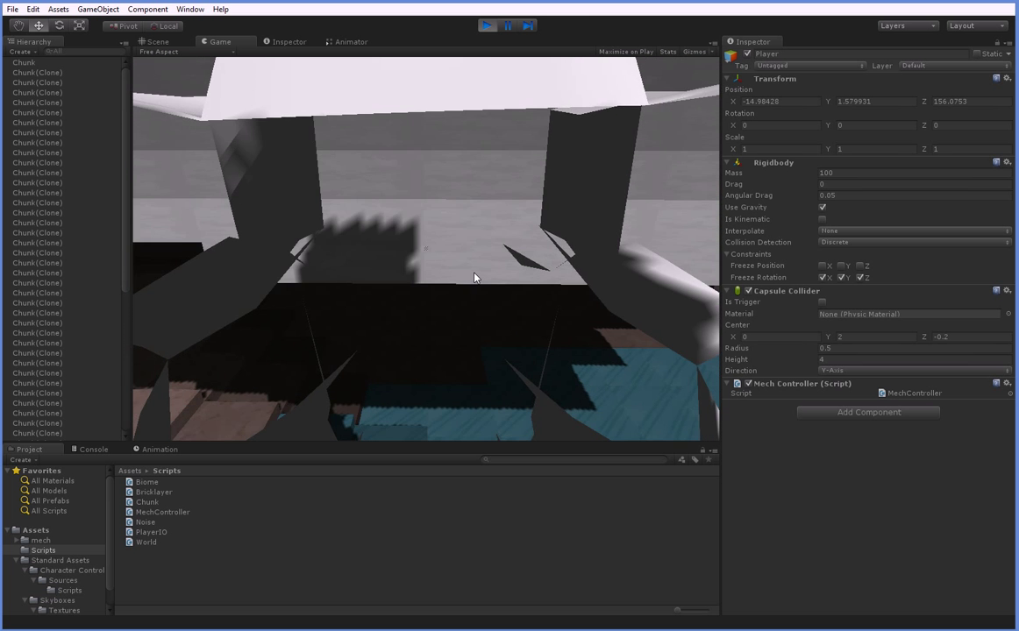
key("s")
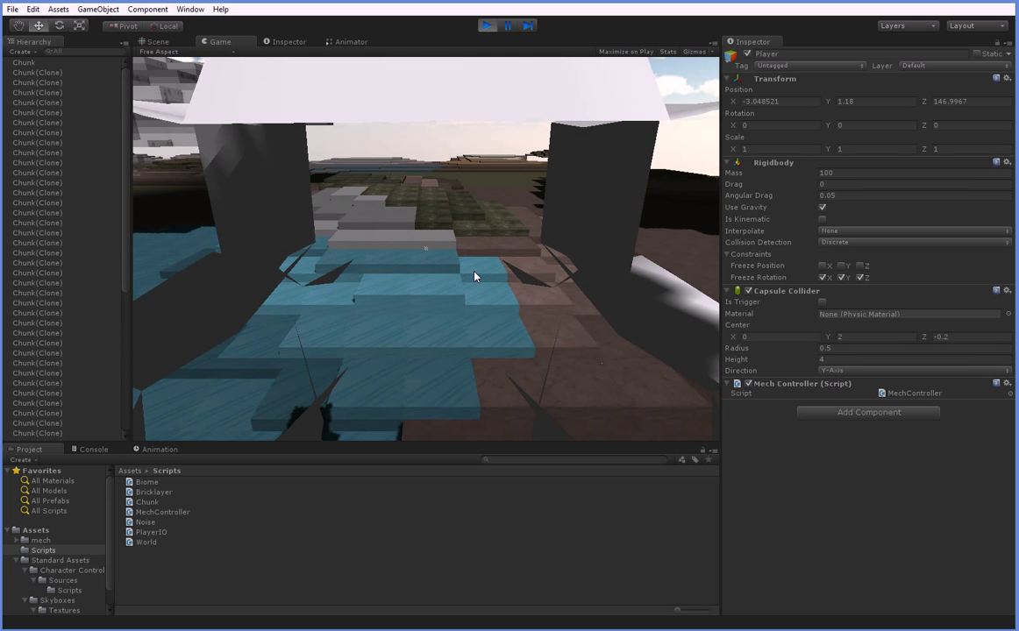
key("w")
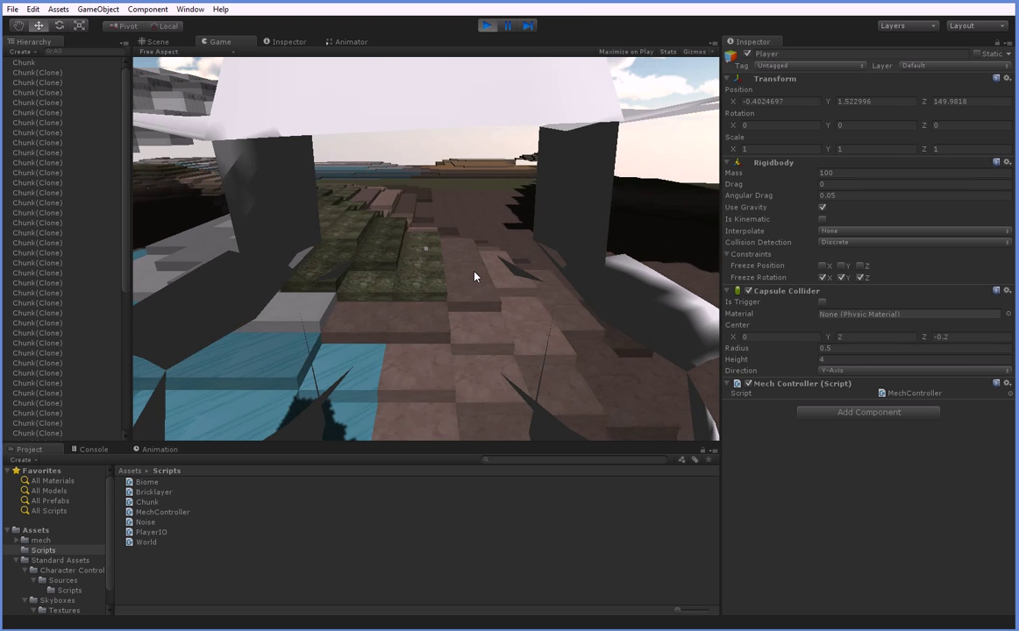
key("w")
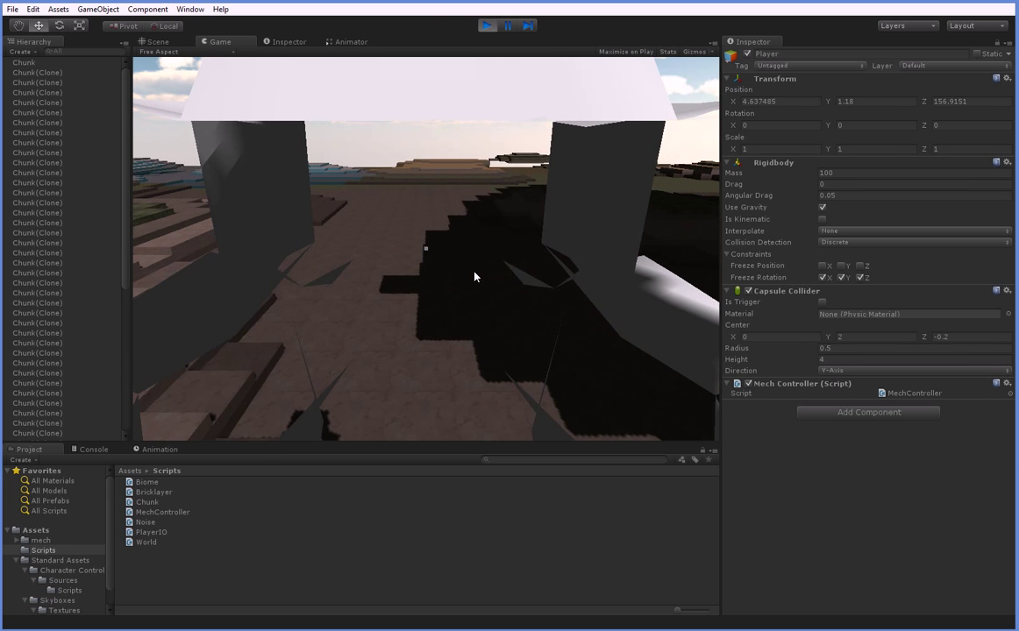
key("w")
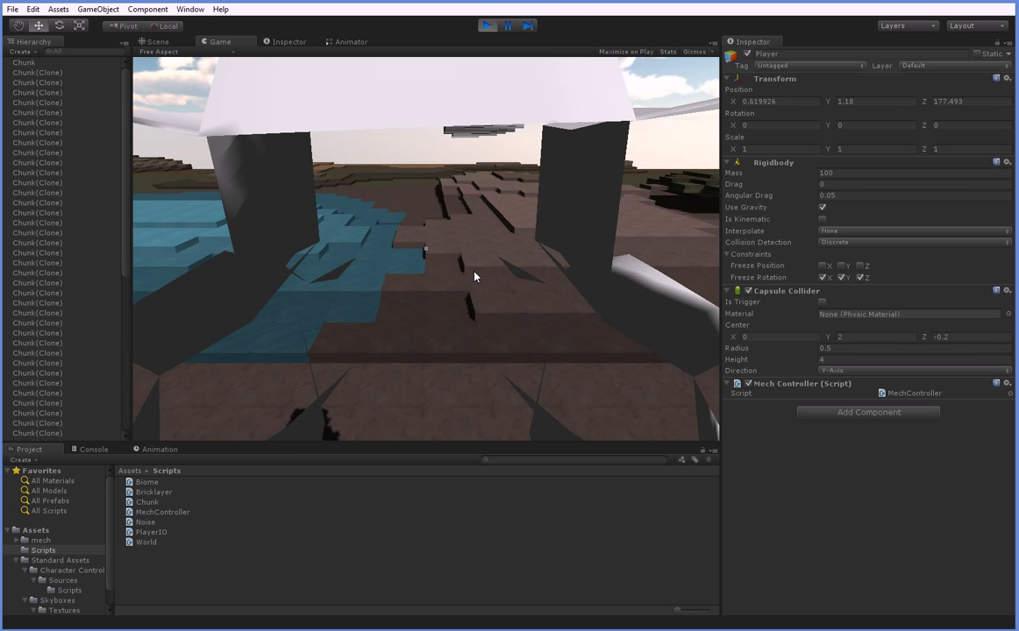
key("w")
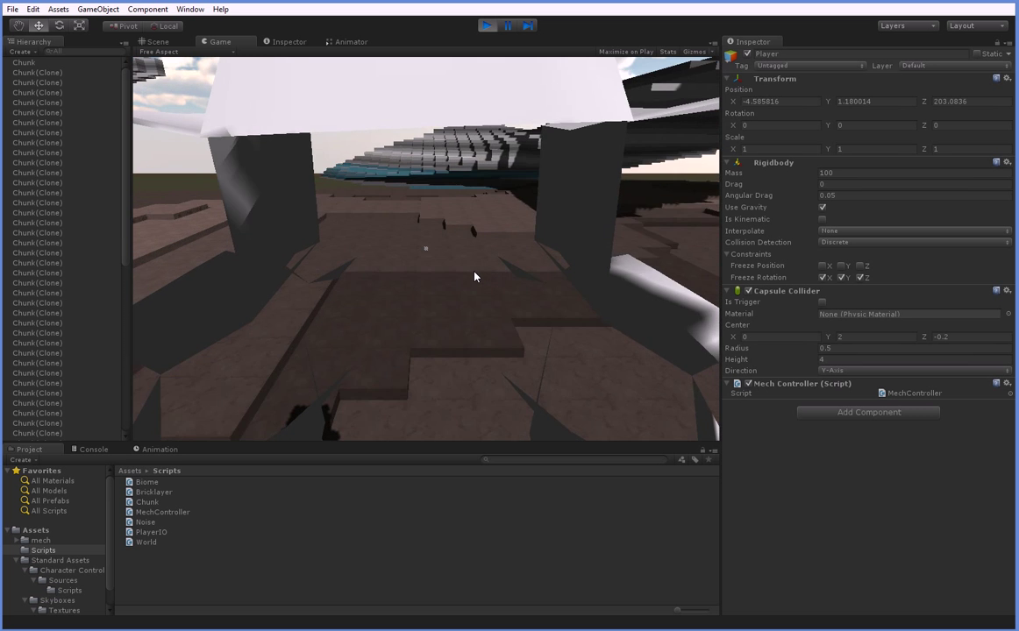
key("w")
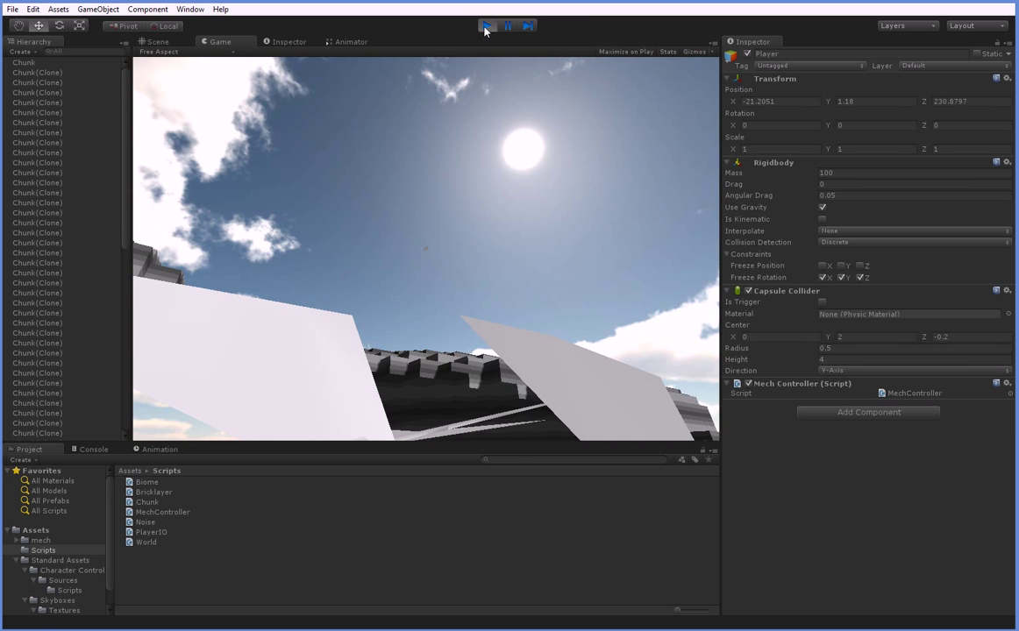
Stop the running game, then select and frame the Main Camera in the Scene view
left_click(487, 26)
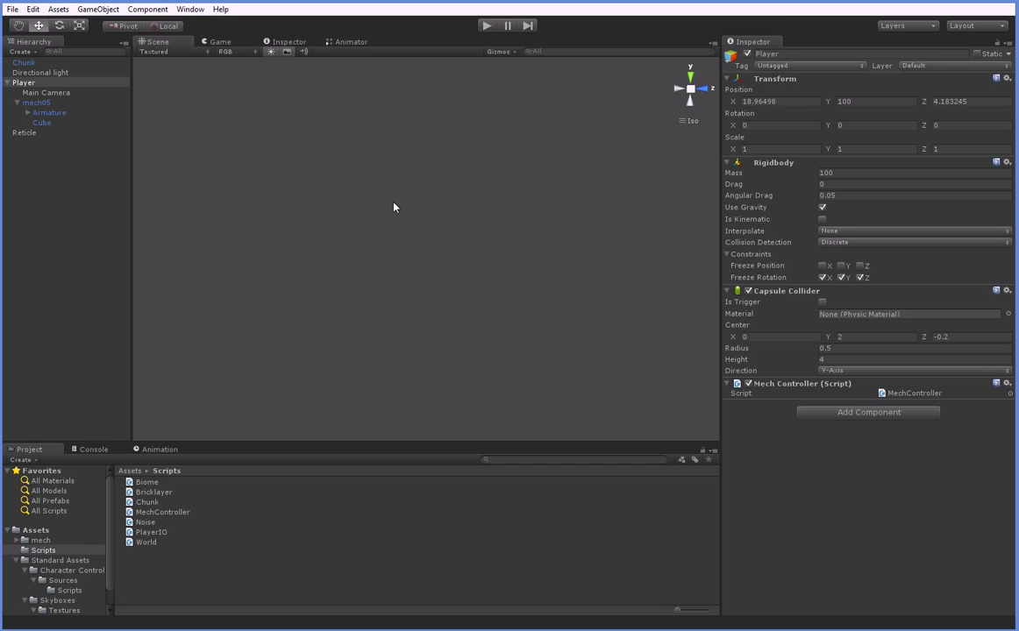
left_click(45, 92)
left_click_drag(421, 289, 470, 323, "alt")
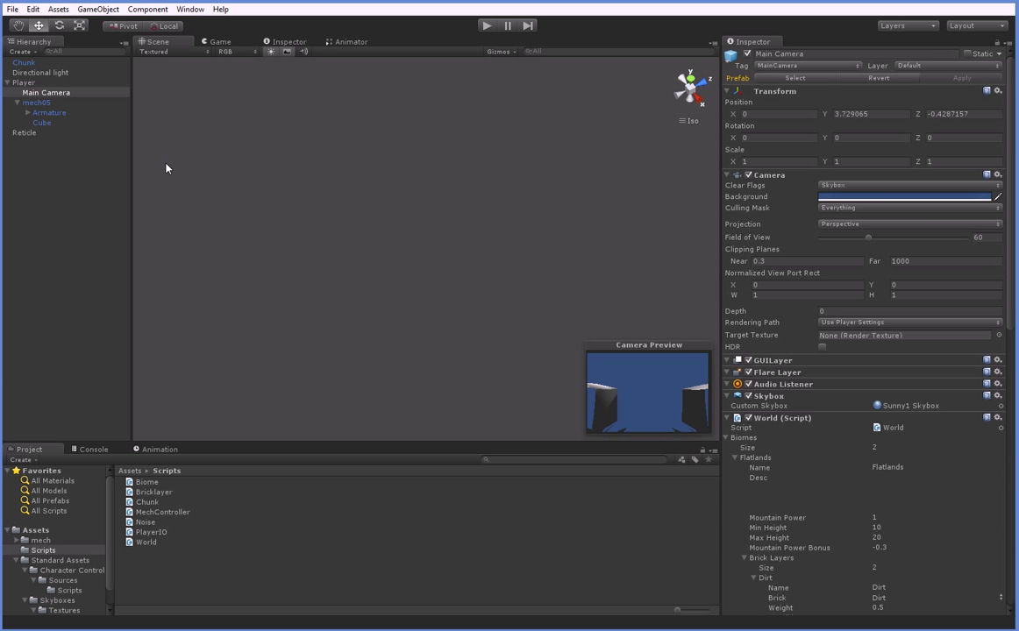
left_click(36, 103)
double_click(45, 92)
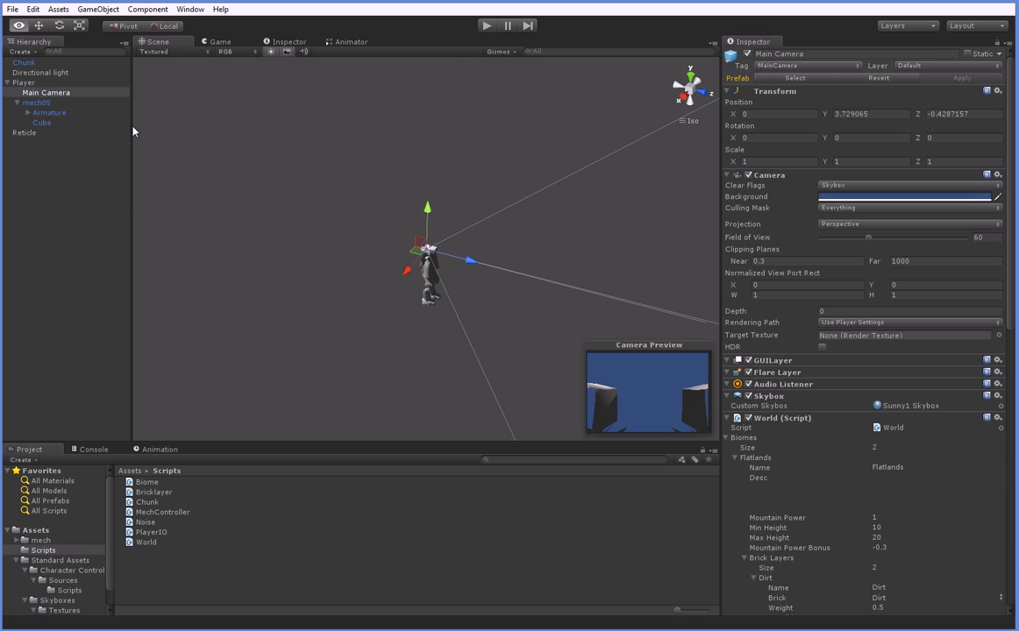
scroll(481, 265, "up", 5)
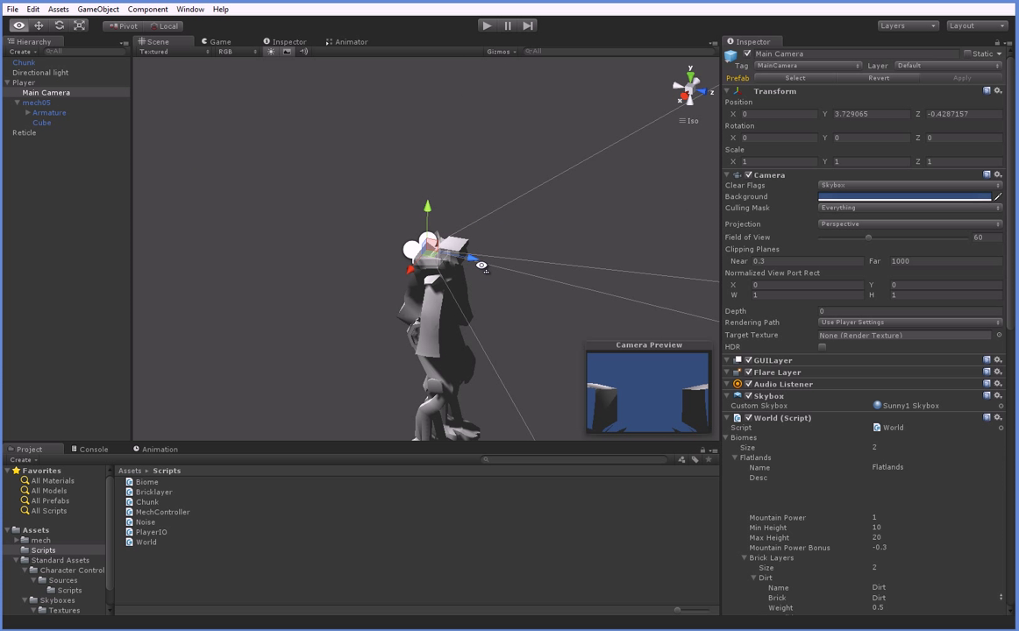
Move the Main Camera up and behind the mech to Y 4.6203, Z -3.149584, then return to the script
key("w")
left_click_drag(478, 261, 445, 256)
left_click_drag(396, 195, 396, 64)
left_click_drag(439, 133, 322, 146)
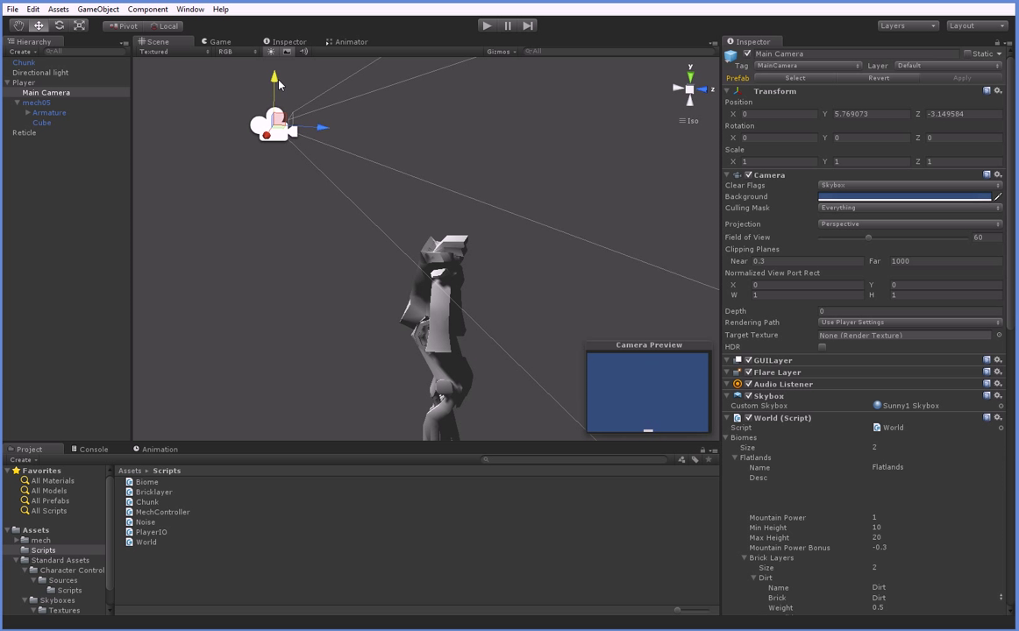
mouse_move(278, 84)
left_mouse_down()
mouse_move(274, 149)
mouse_move(454, 447)
left_mouse_up()
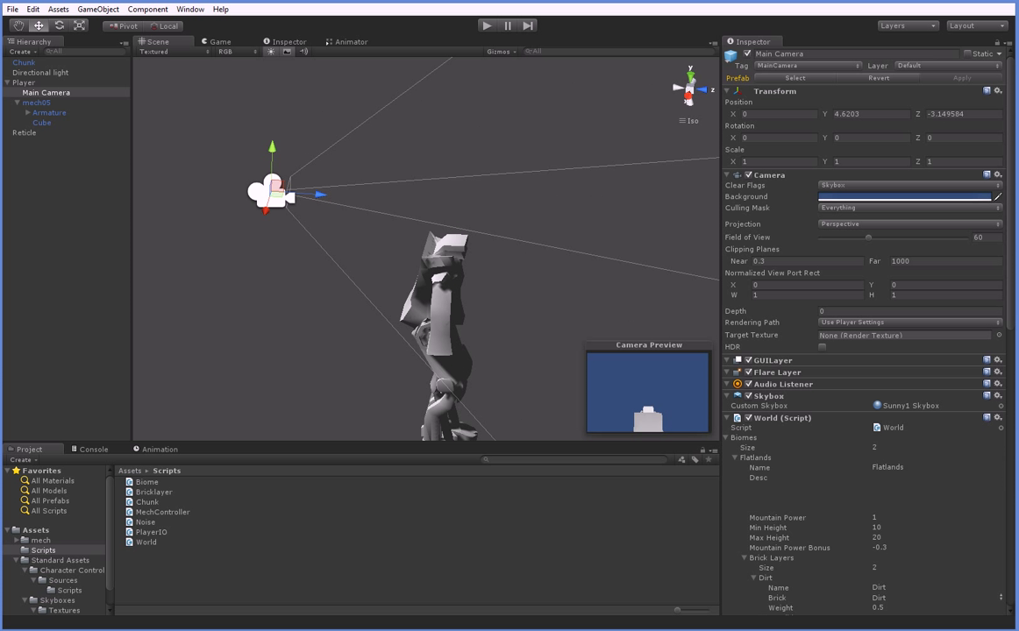
key("alt+Tab")
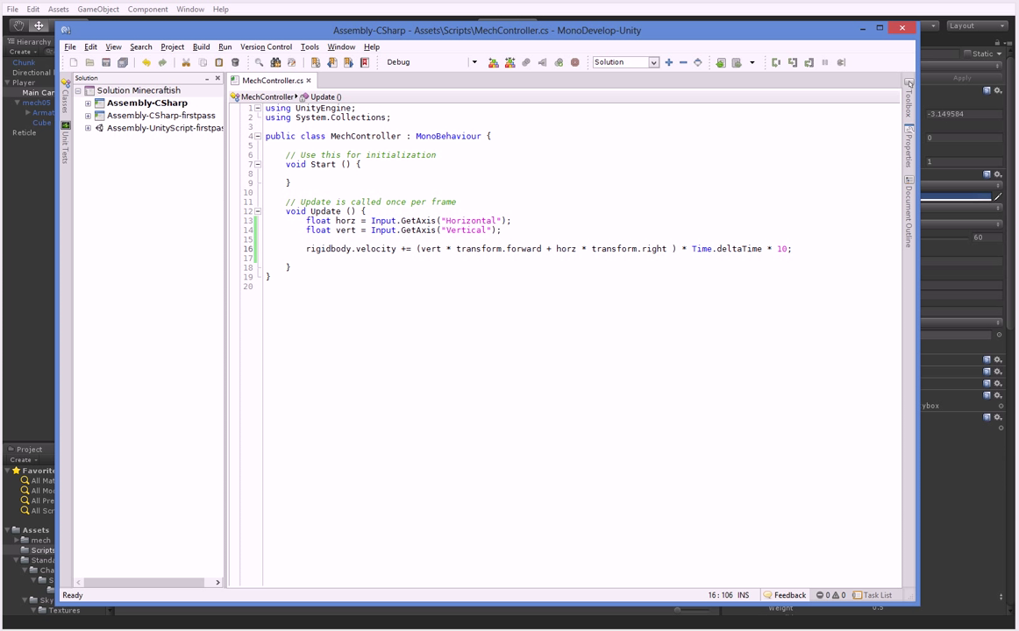
Set Camera.main position to transform.position + Vector3.up * 6 - camera forward * 10, and save
key("Return")
key("Return")
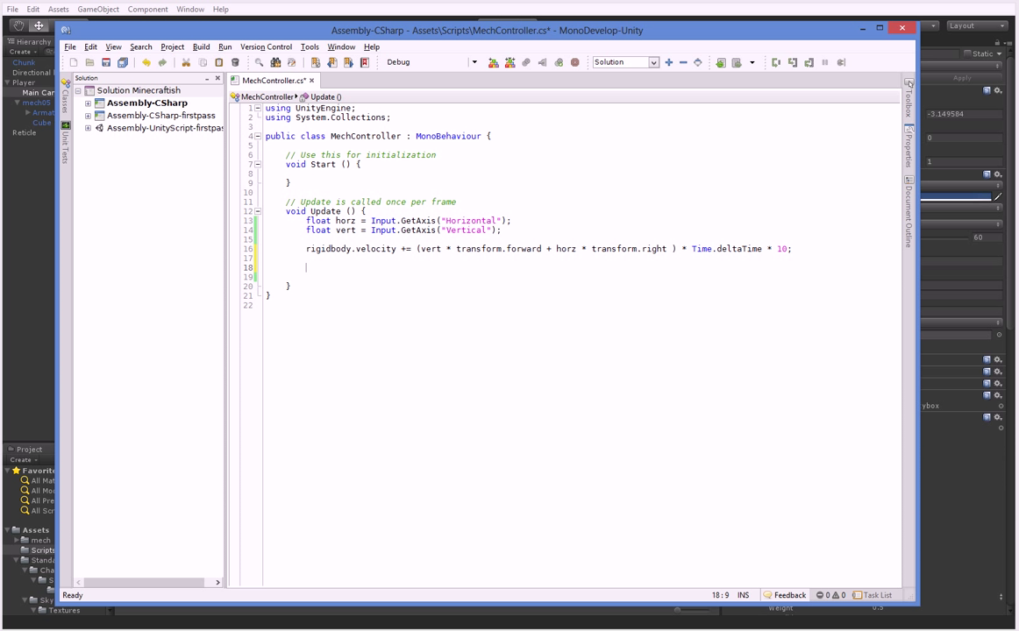
type("Camera.m")
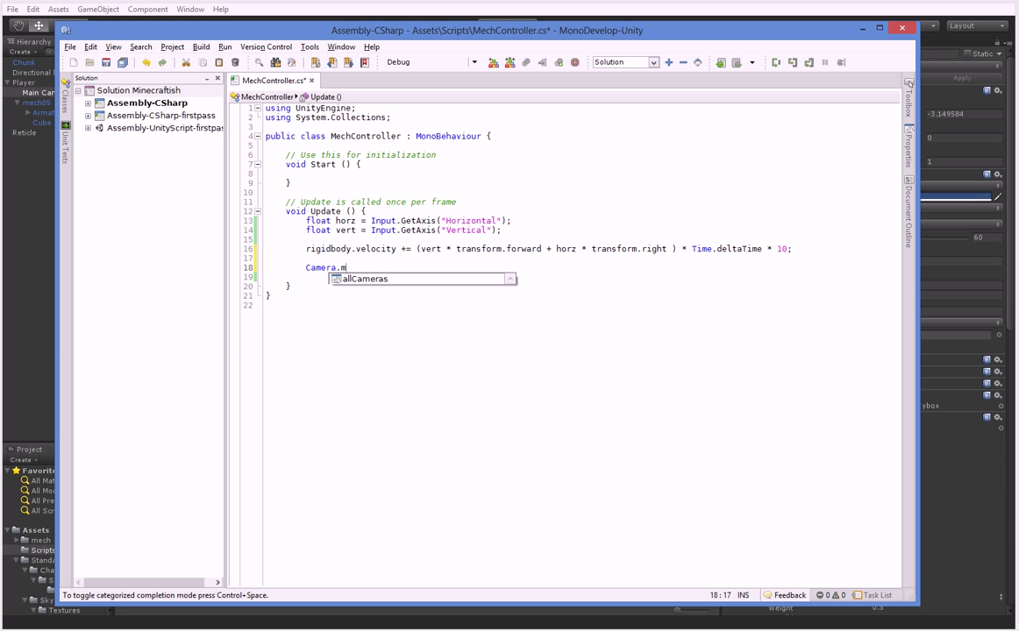
type("ain.")
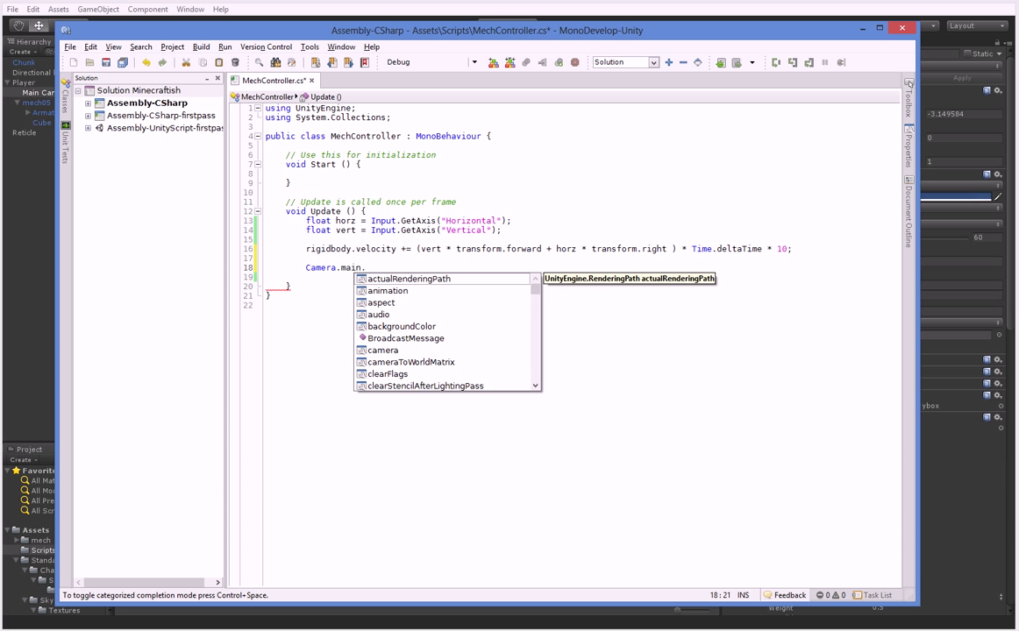
type("transform.")
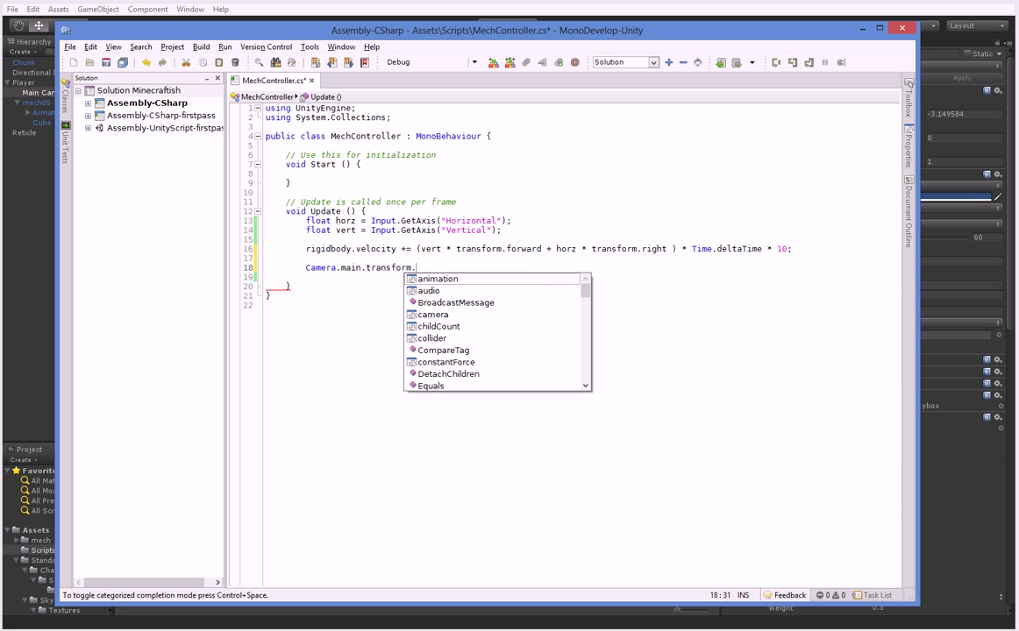
type("position = ")
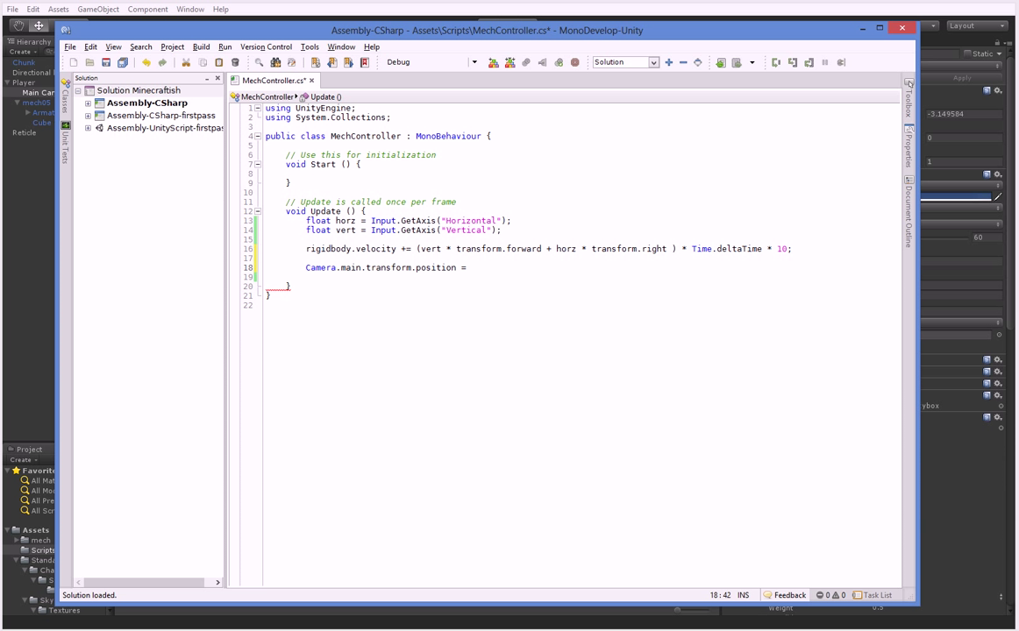
type("transform.position + ")
type("Vector3.up * 6 -")
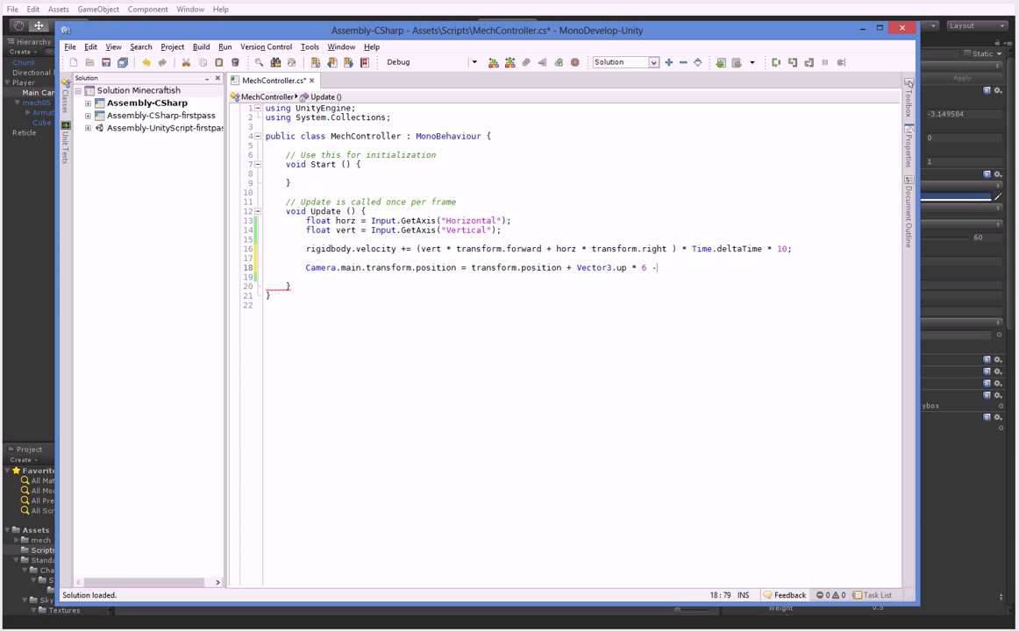
type("Camera.main.")
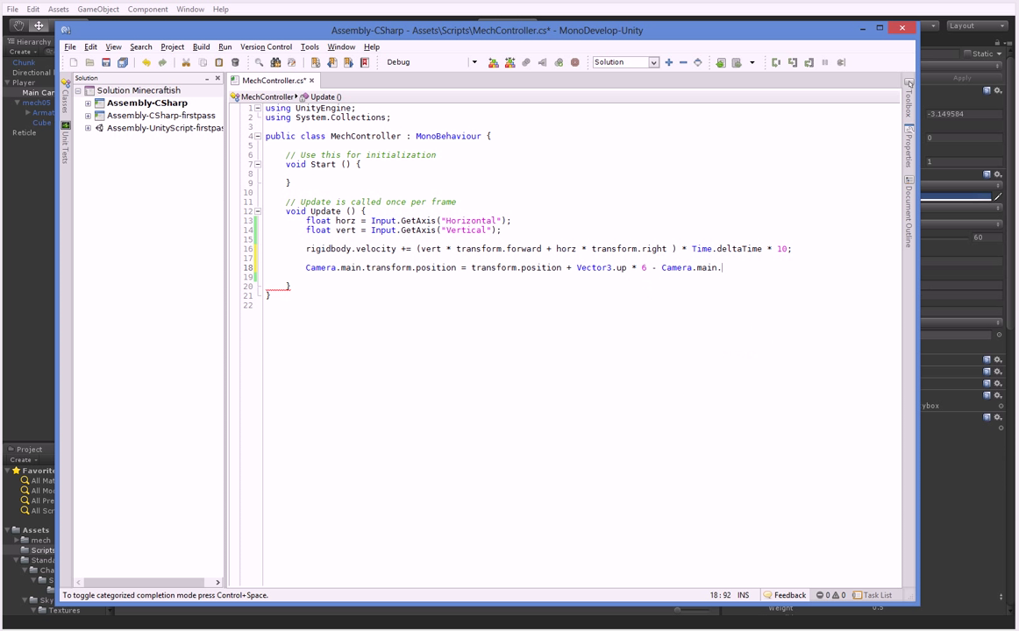
type("transform.p")
key("BackSpace")
type("form.f")
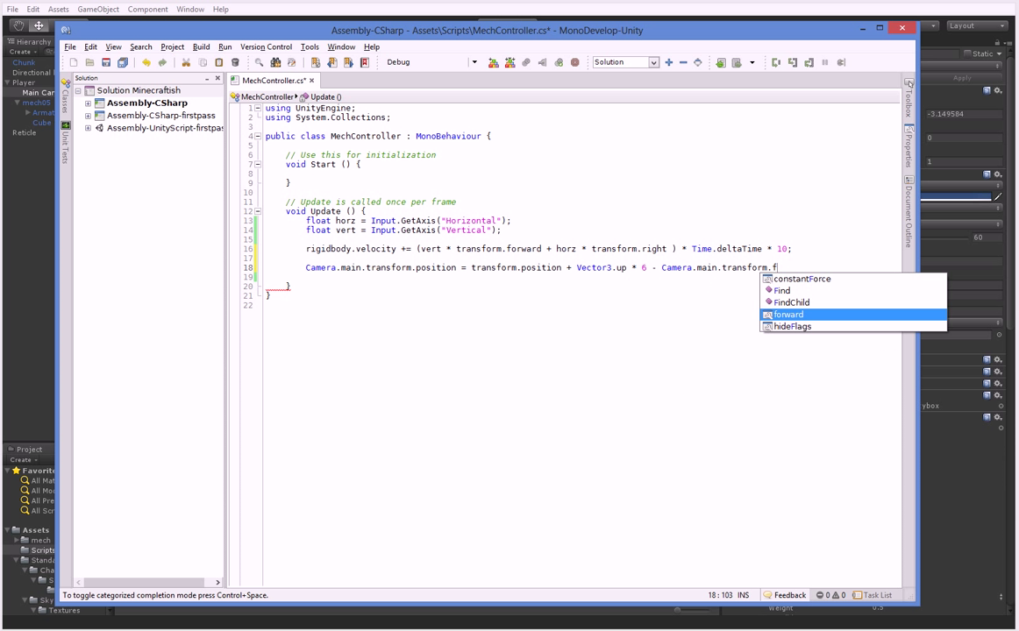
key("Return")
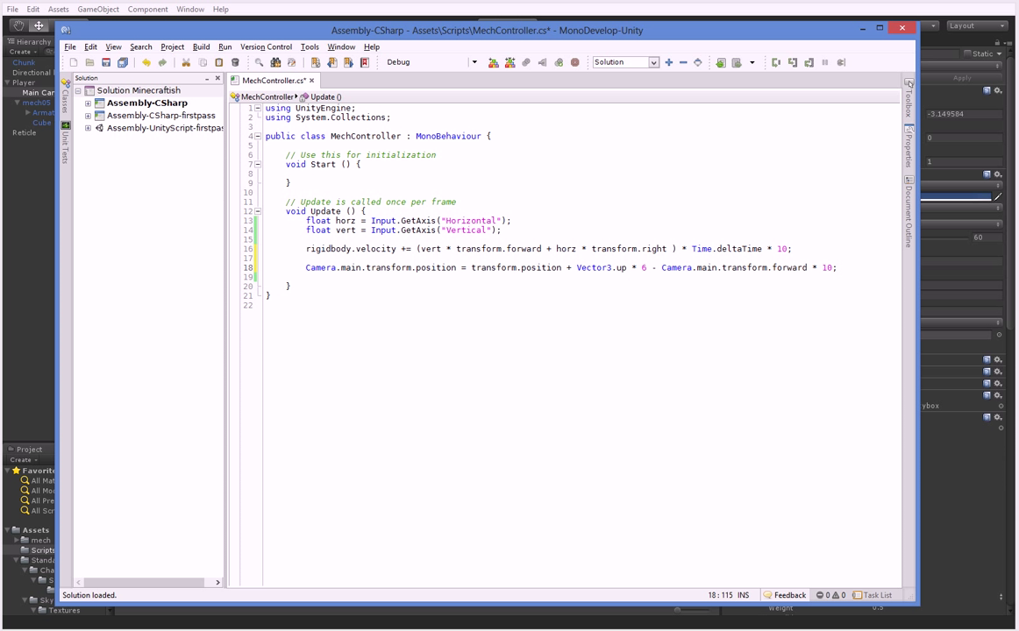
key("ctrl+s")
left_click(957, 502)
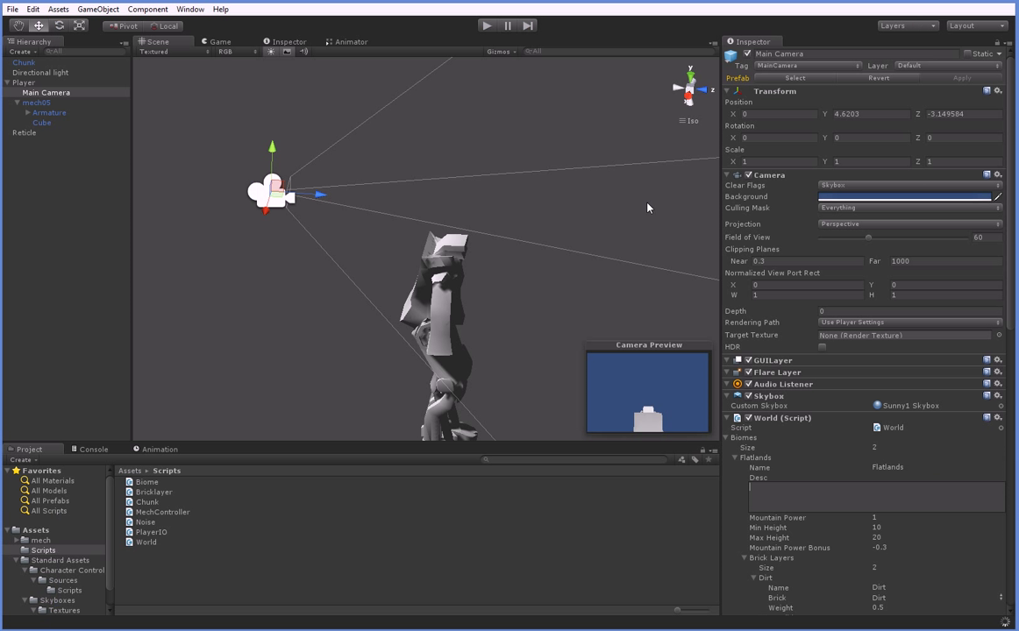
Play-test the camera trailing the mech, then stop and reopen MechController.cs
left_click(487, 25)
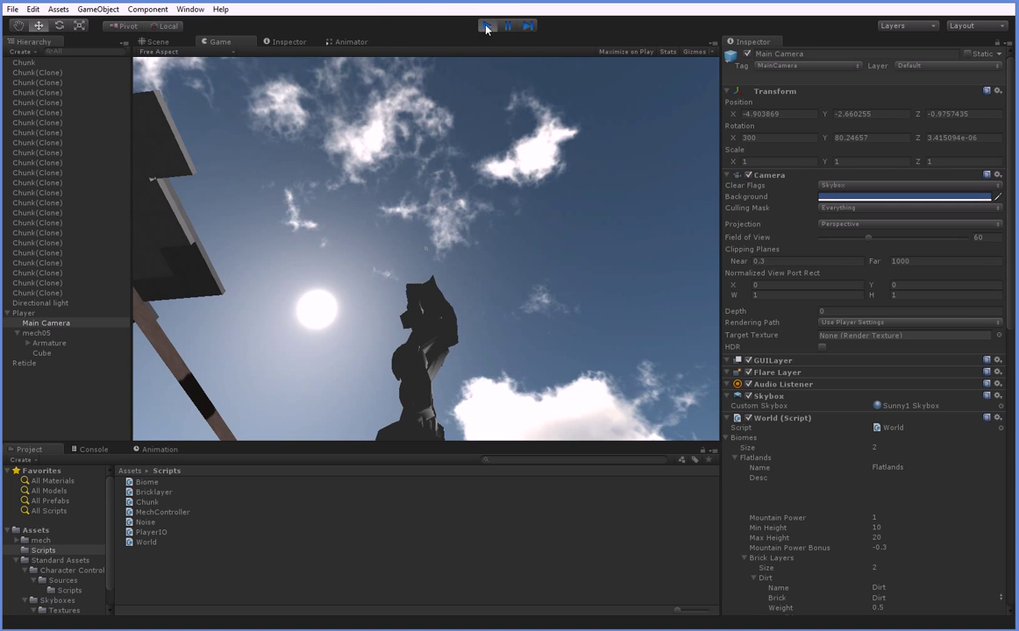
left_click(487, 26)
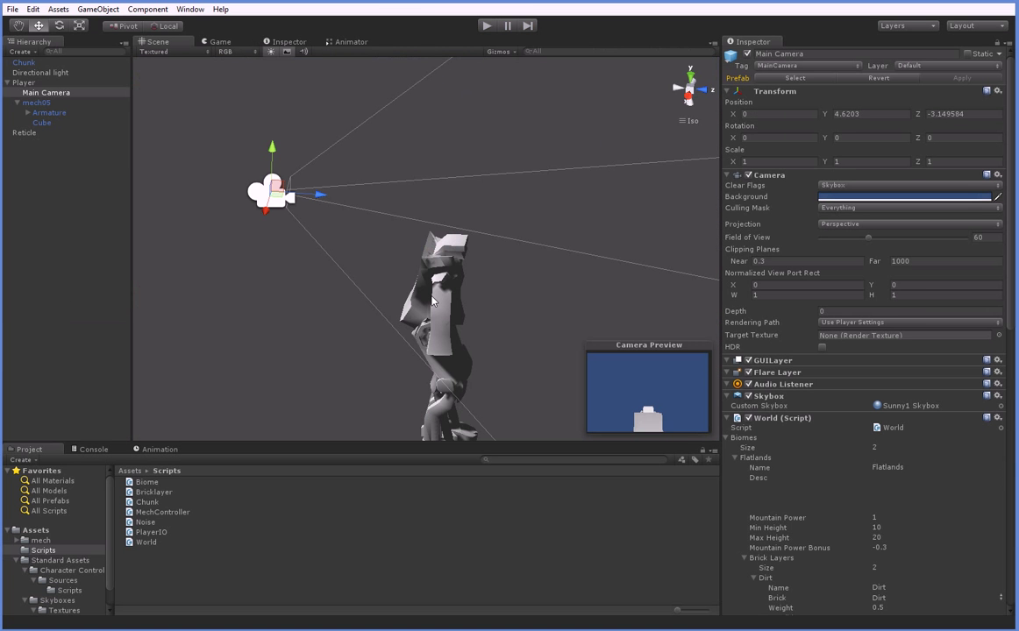
double_click(162, 512)
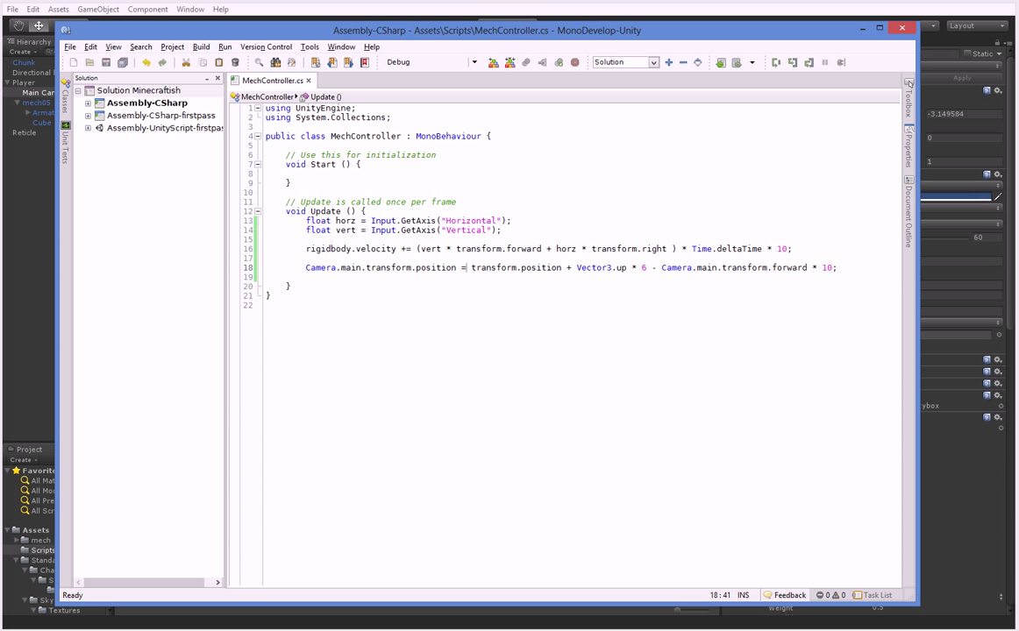
Move the camera offset expression into a new Vector3 idealPos variable
key("Return")
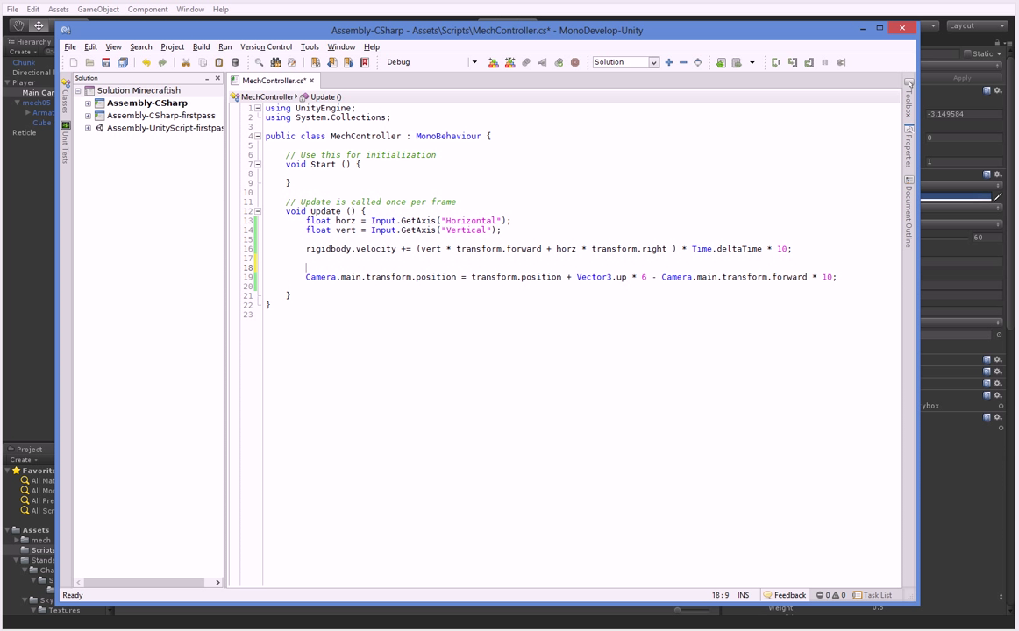
type("vec")
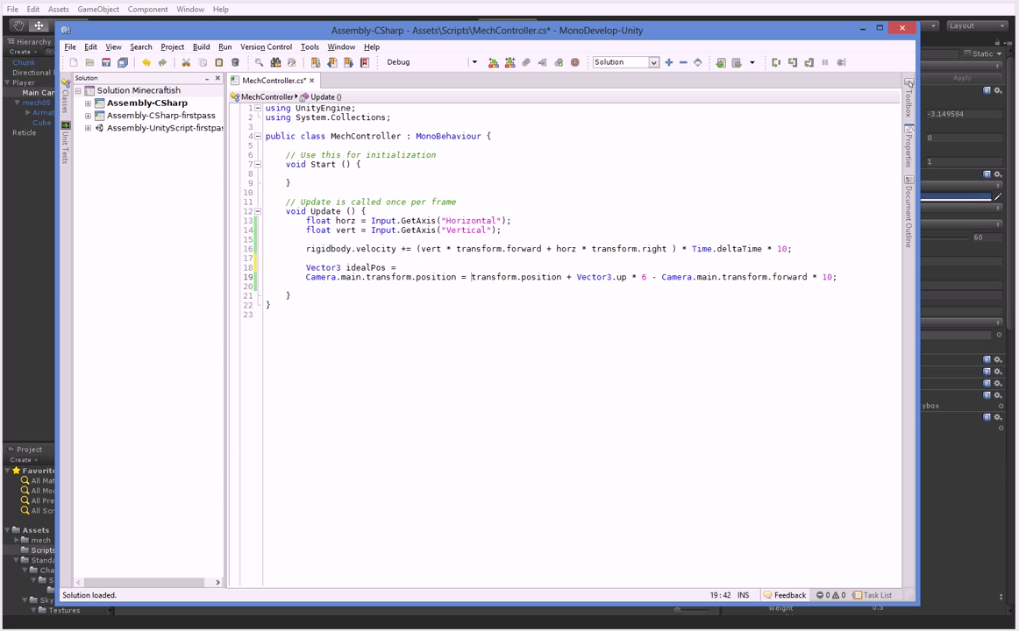
key("shift+End")
key("ctrl+x")
key("Up")
key("ctrl+v")
type(";")
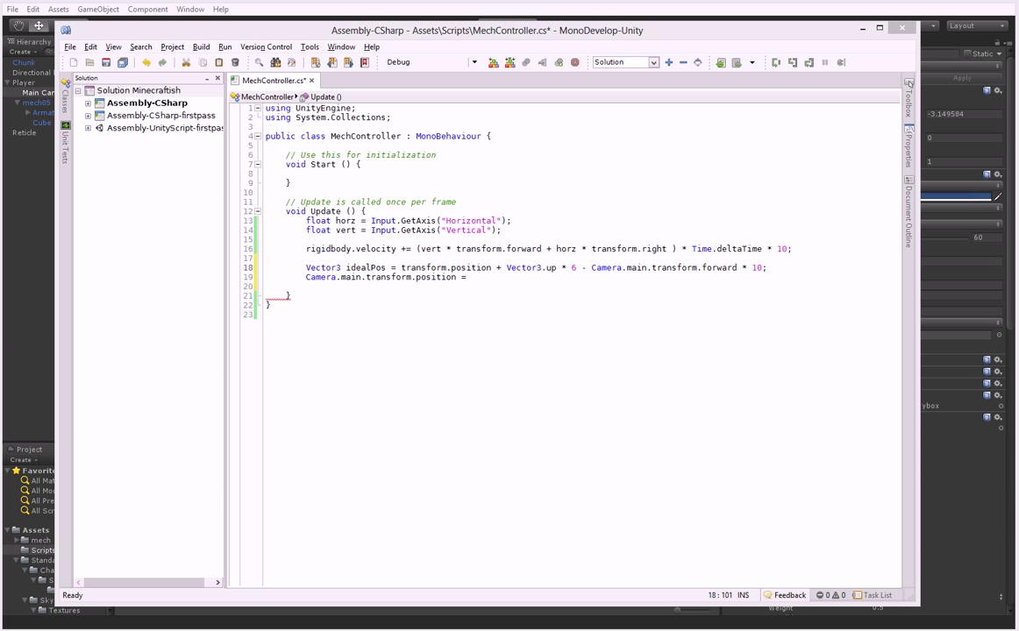
Set the camera position to Vector3.Lerp toward idealPos at Time.deltaTime * 3, and save
left_click(649, 286)
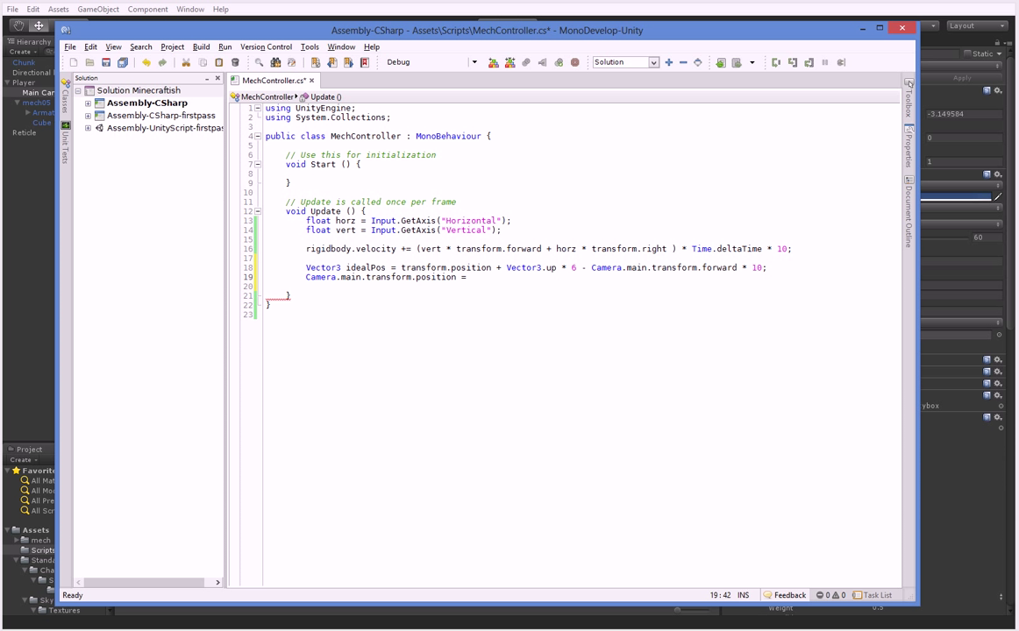
type("Vector3")
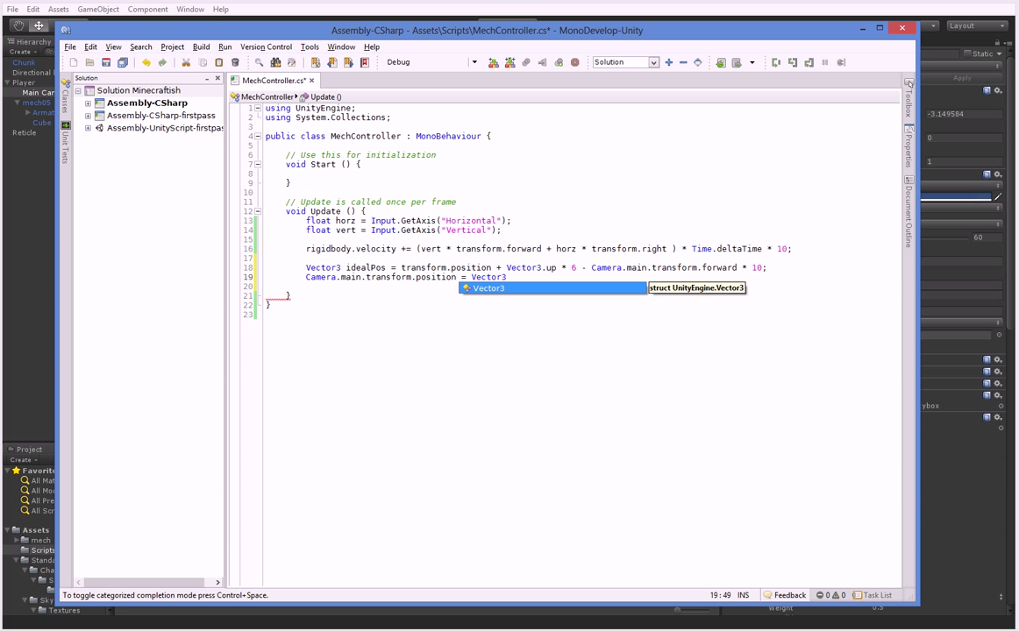
type(".")
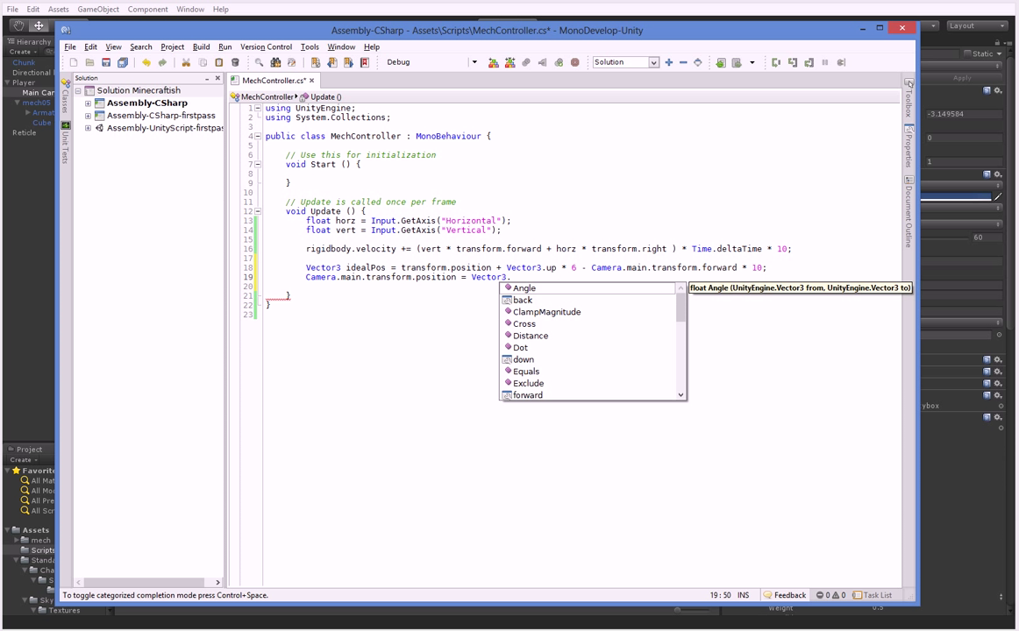
type("left")
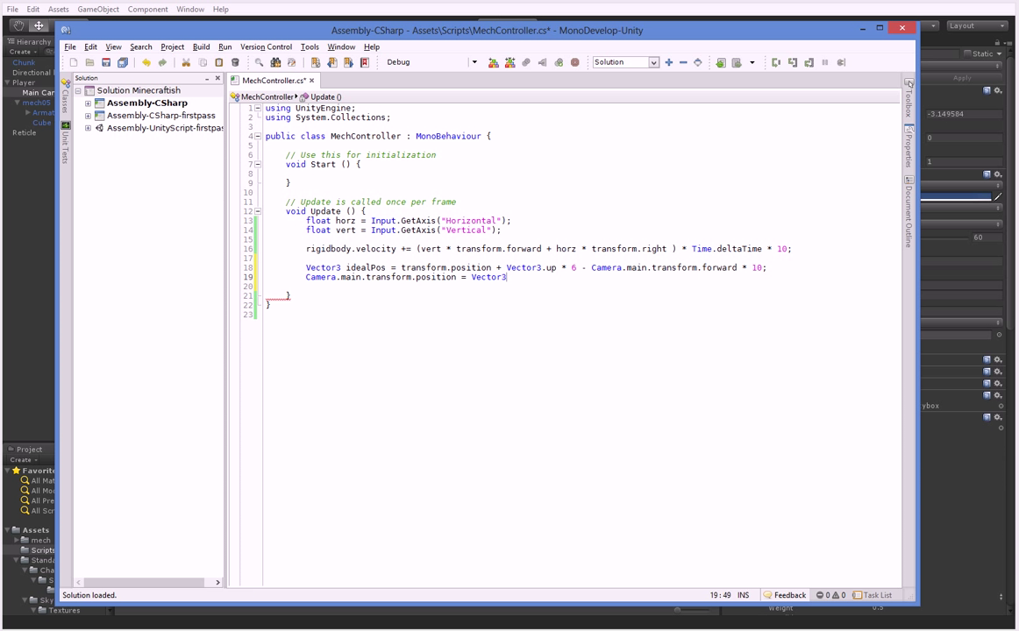
type(".Le")
key("Return")
type("(")
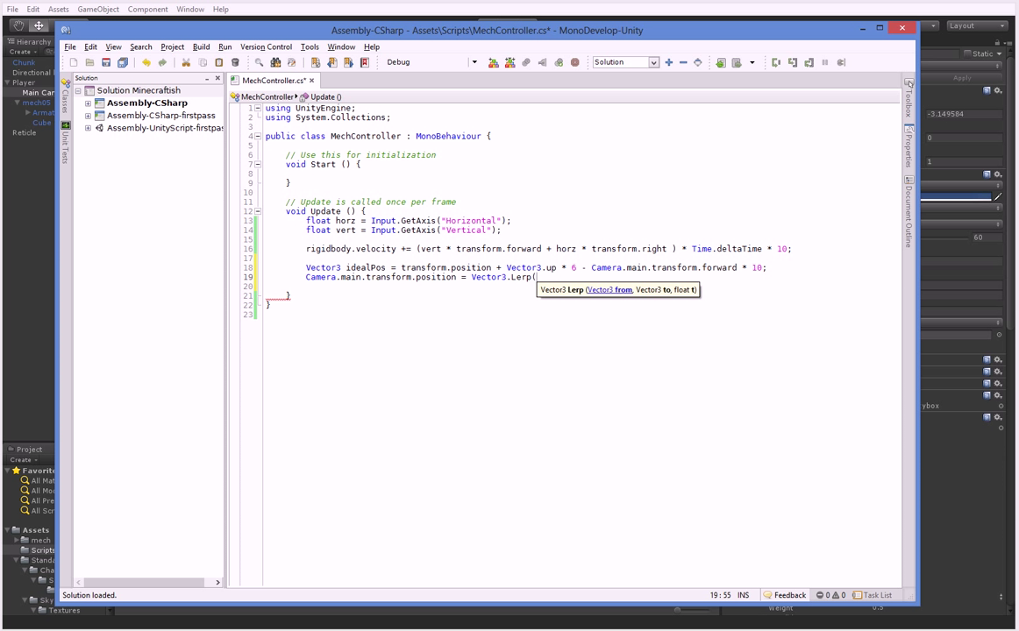
type("Camera.main.transform.")
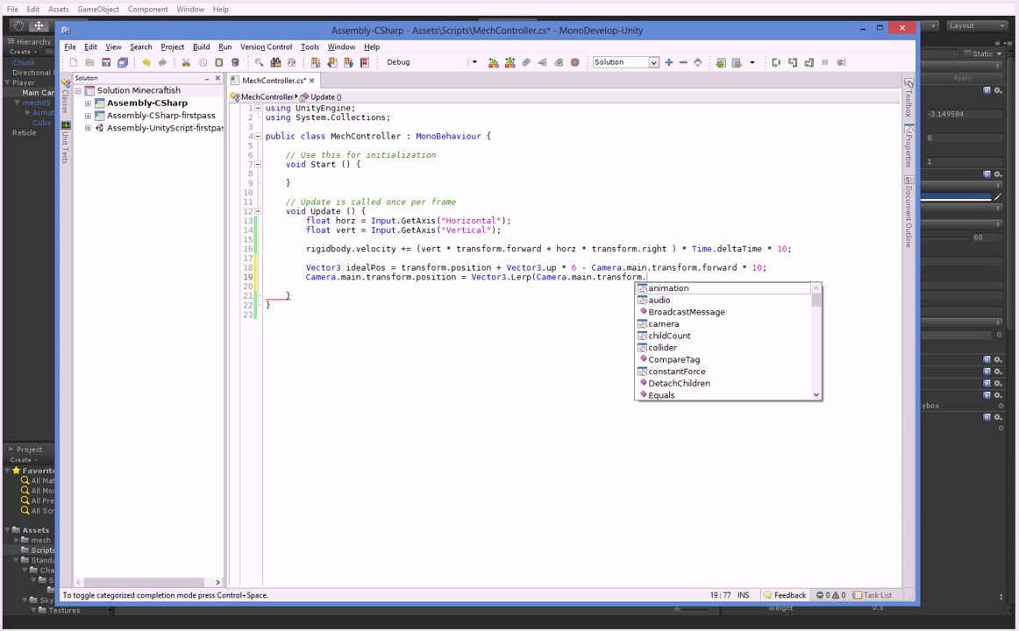
type("position, idealPos")
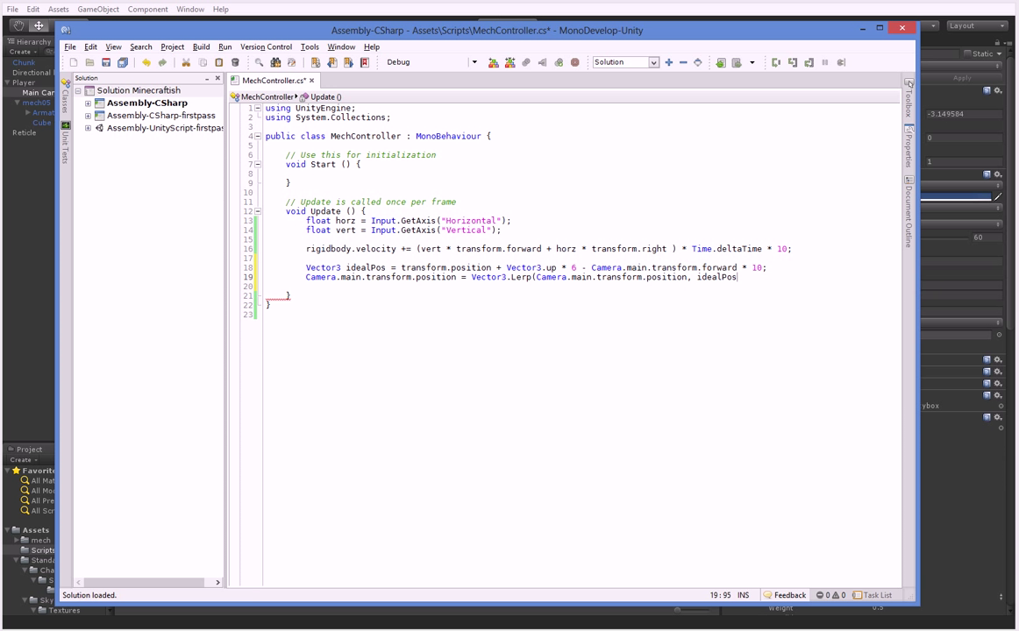
type(", Time.deltaTime * 3);")
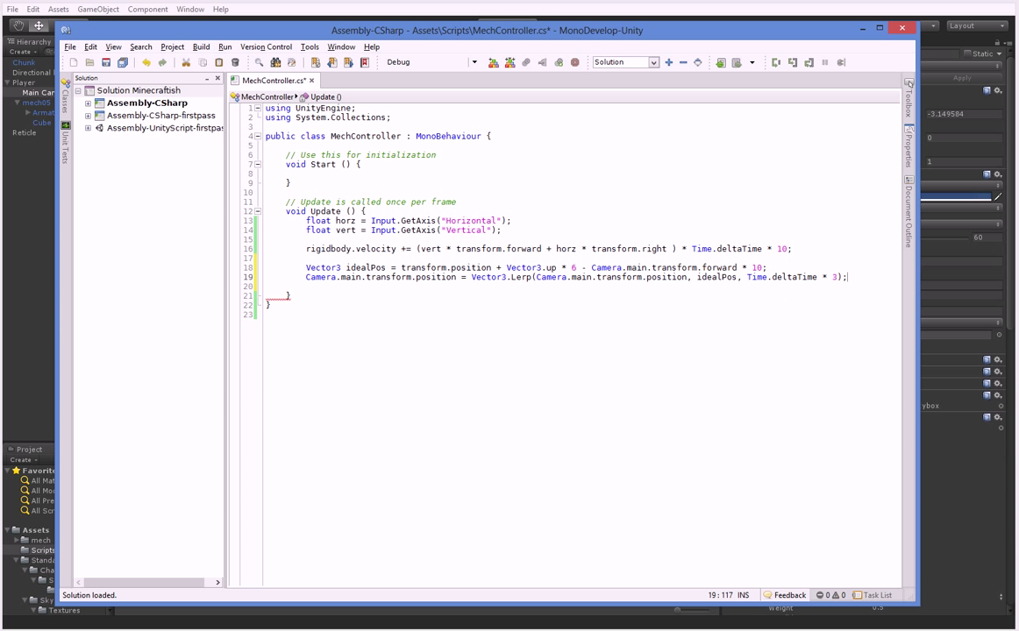
key("ctrl+s")
key("alt+Tab")
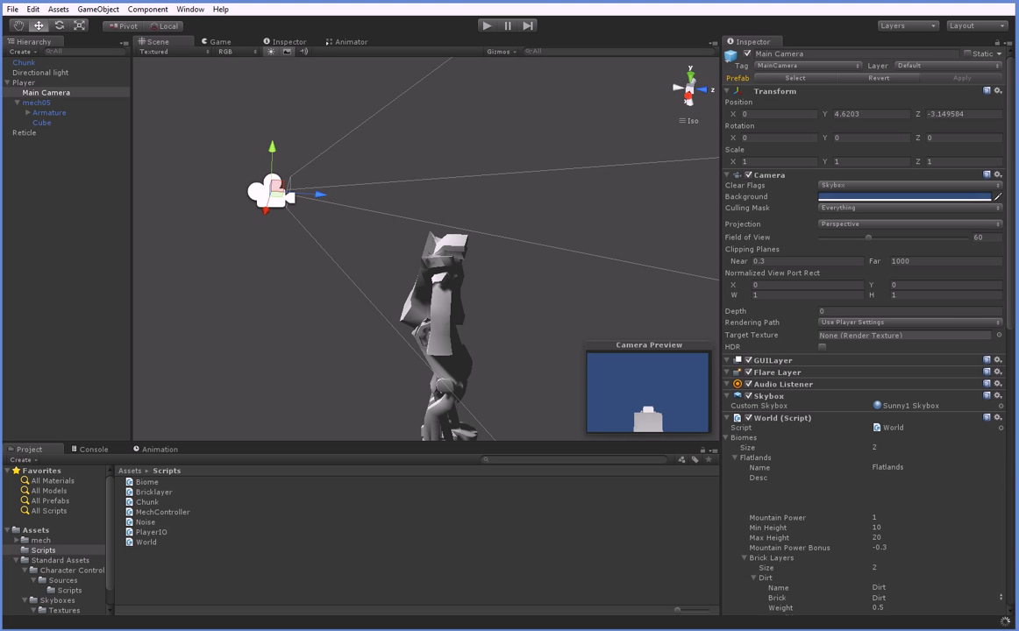
left_click(485, 25)
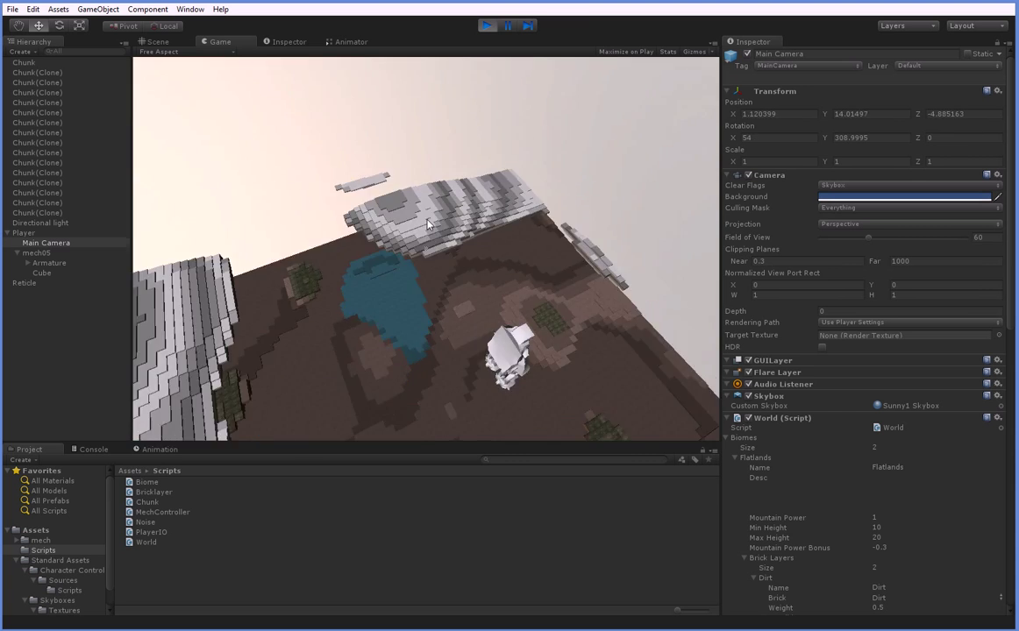
mouse_move(429, 222)
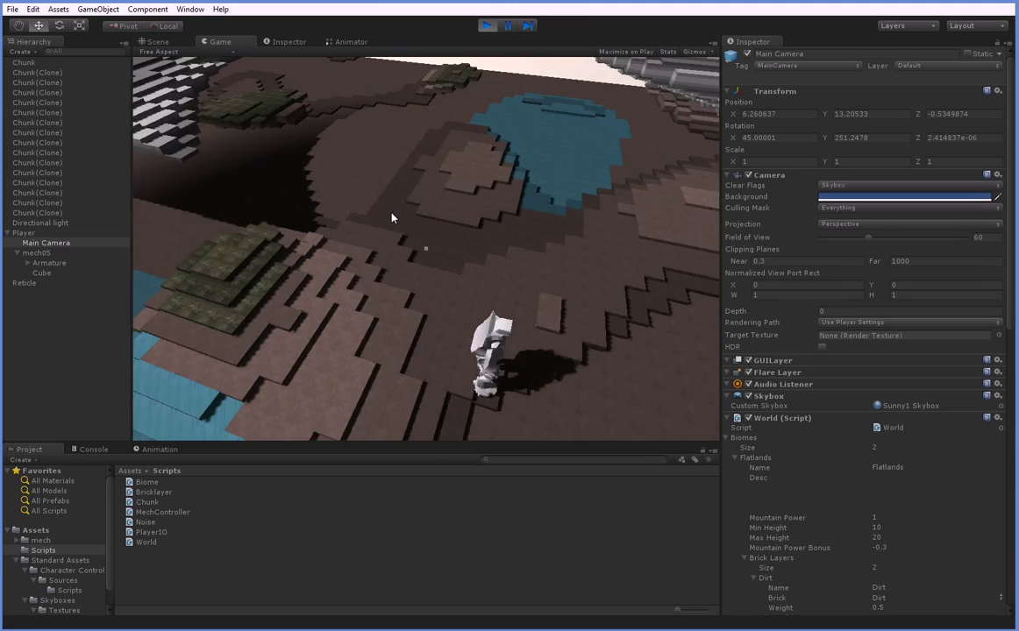
mouse_move(490, 216)
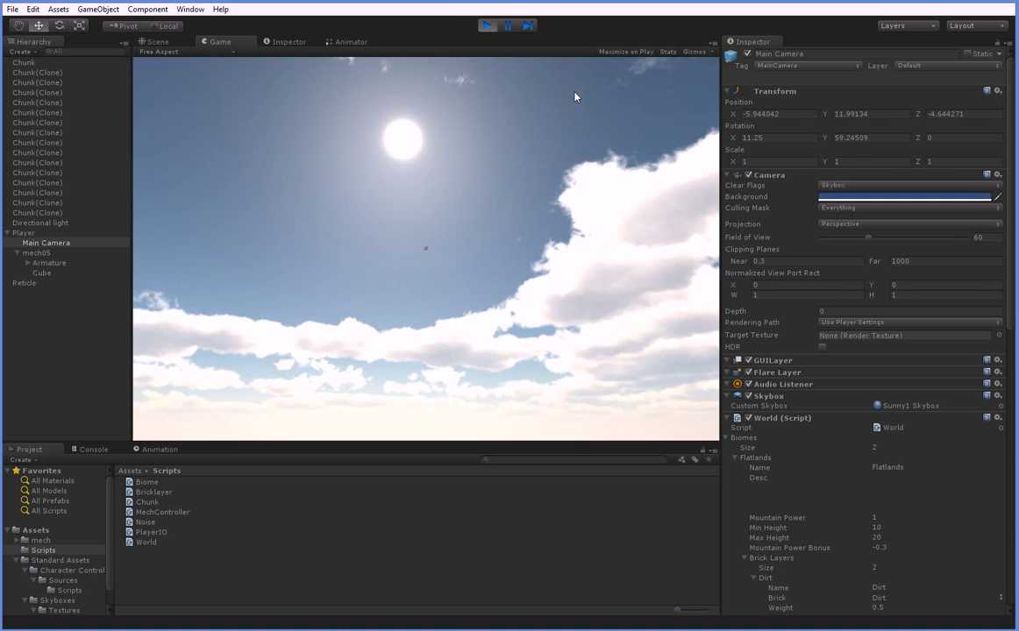
mouse_move(521, 34)
key("ctrl+p")
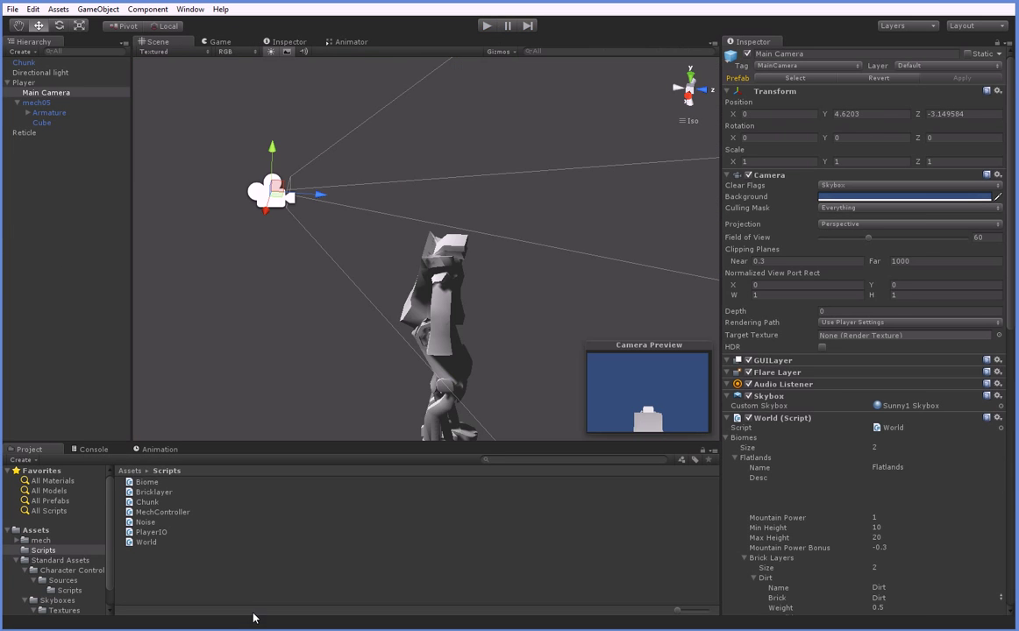
Add Camera.main.transform.parent = null; inside Start
key("alt+Tab")
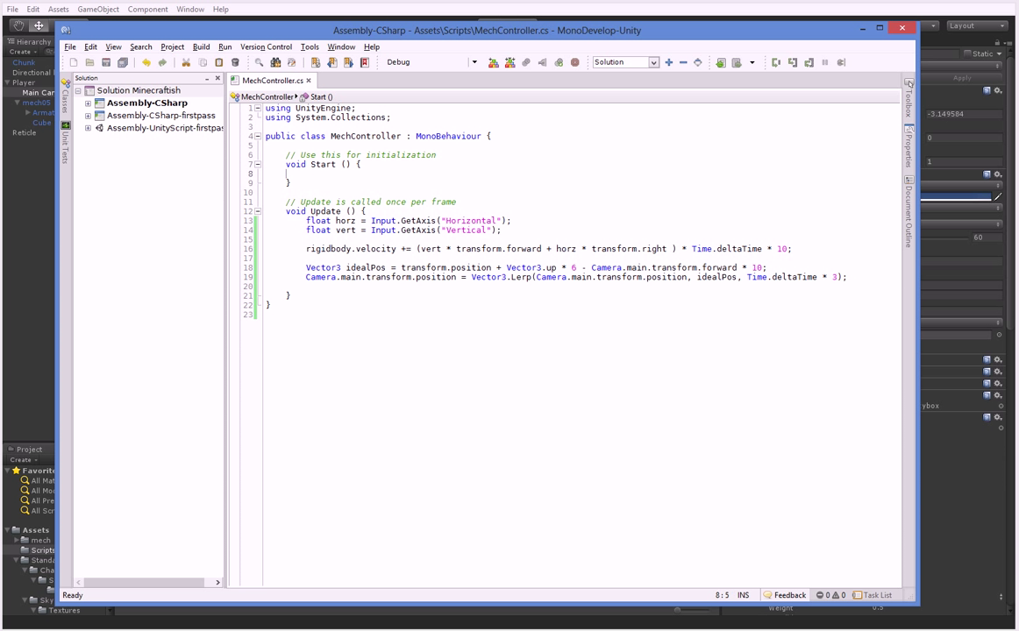
key("Tab")
type("Came")
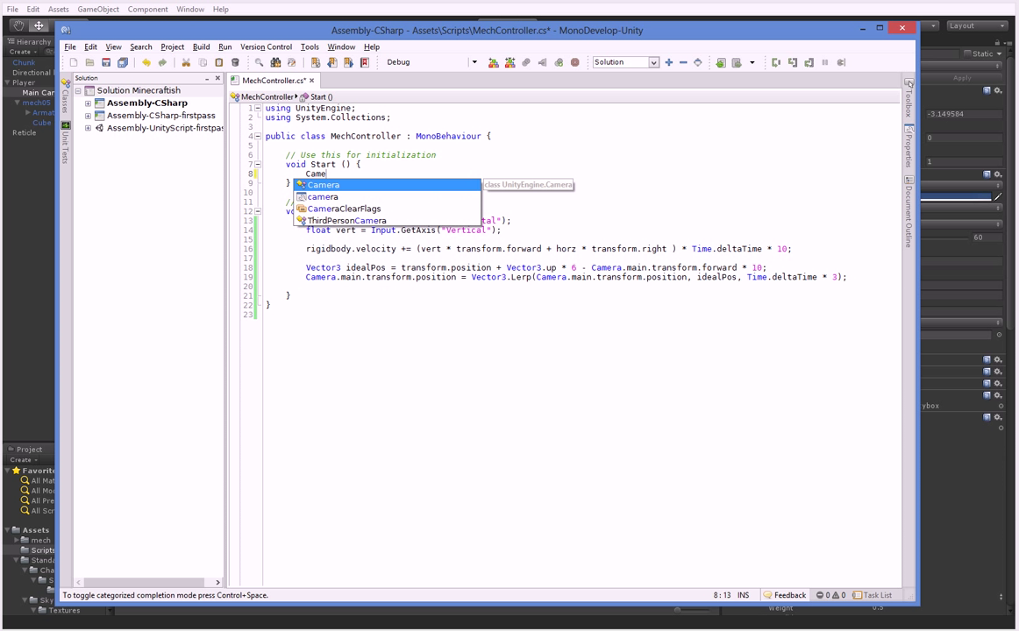
type("ra.main.transform.")
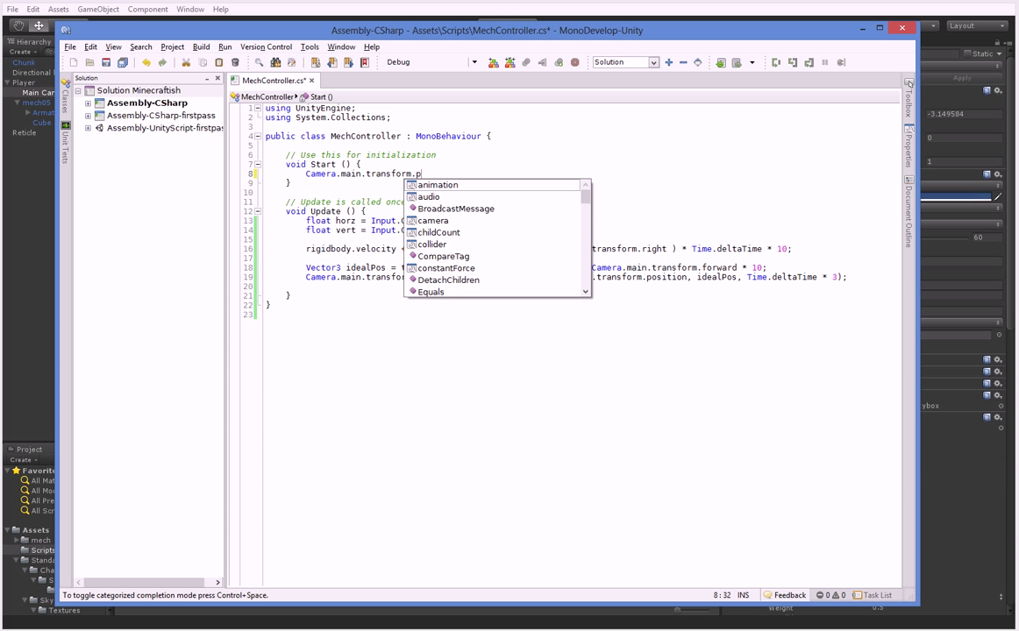
type("parent = nu")
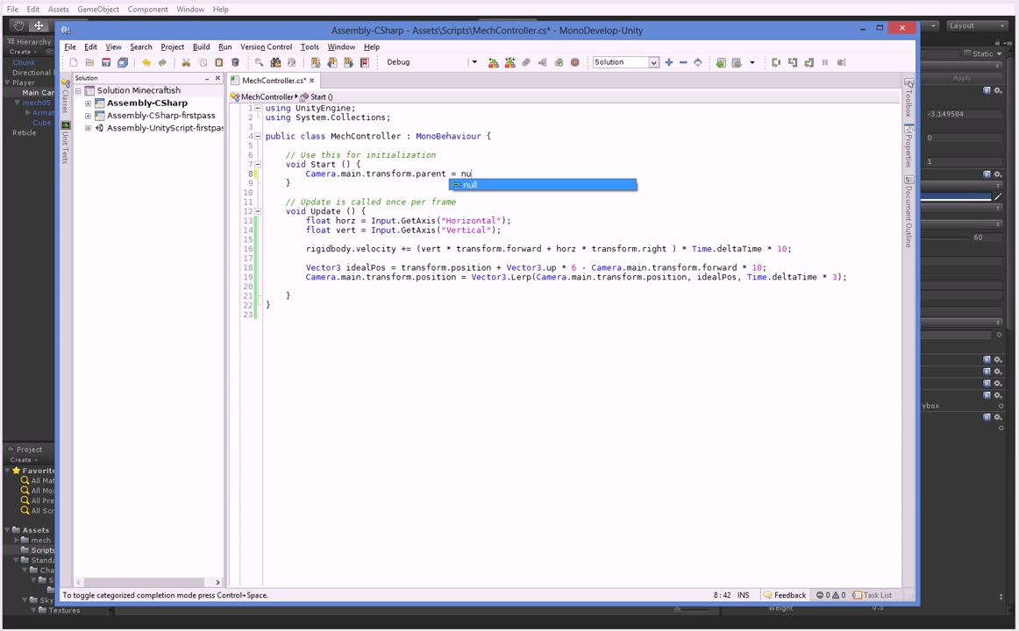
type("ll;")
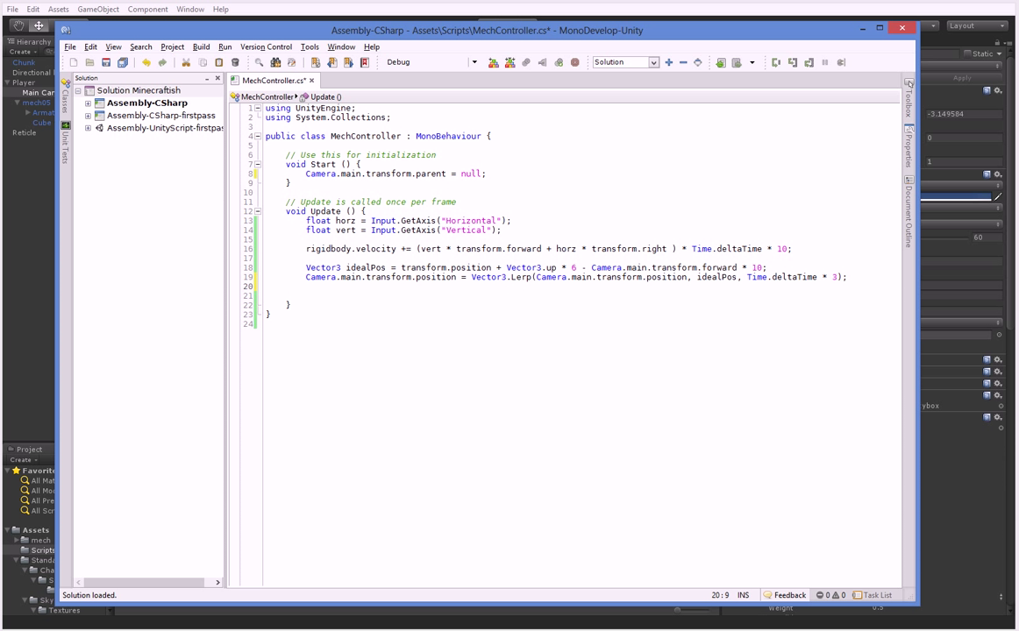
Begin the line transform.rotation = Quaternion.Lerp(transform.rotation, Camera.main in Update
type("transform.ro")
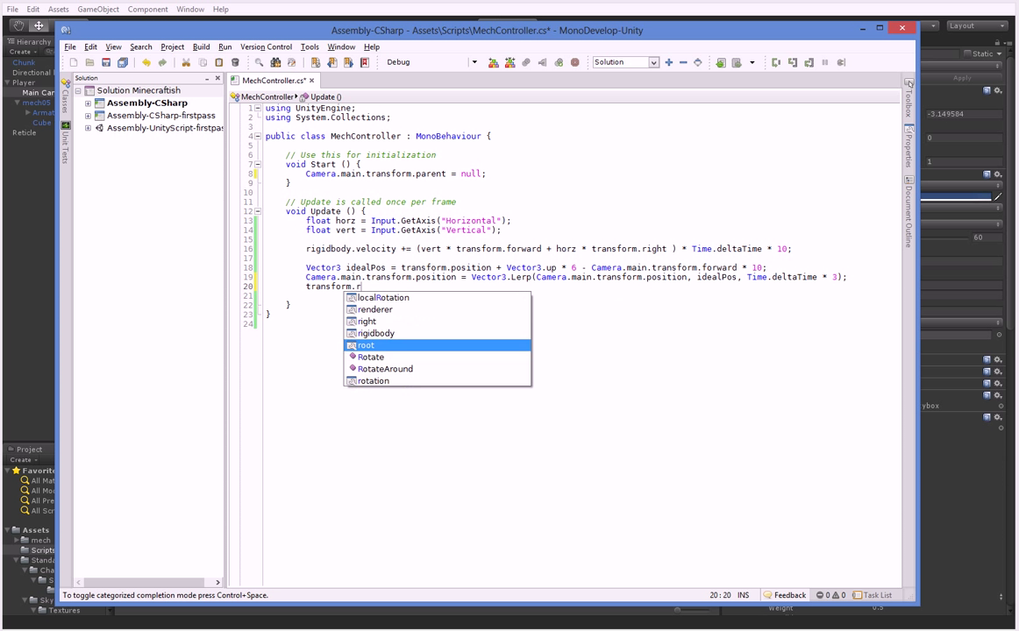
key("Return")
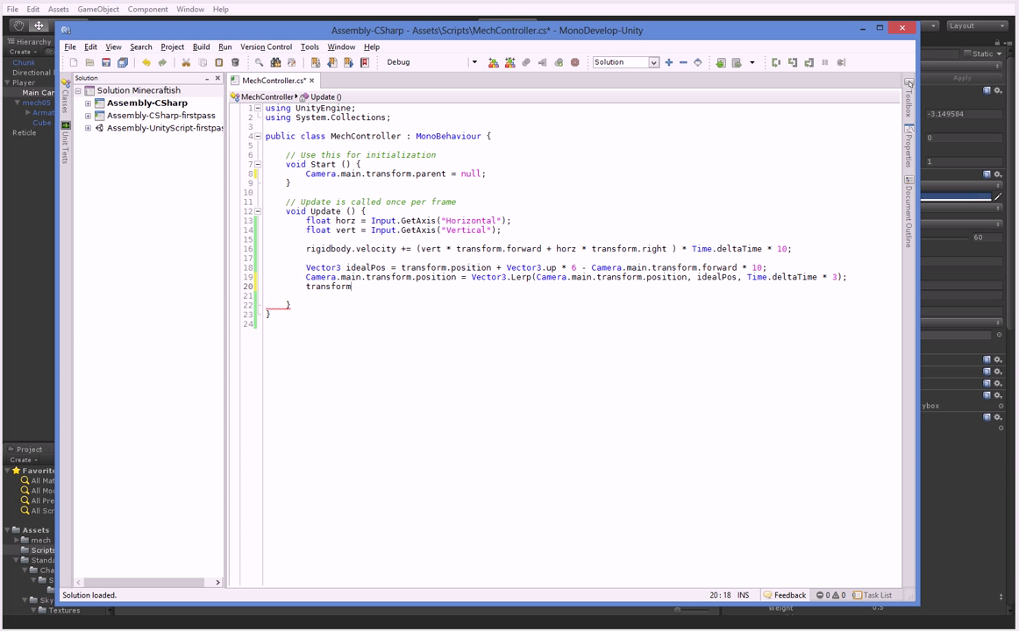
type(".rotation.l")
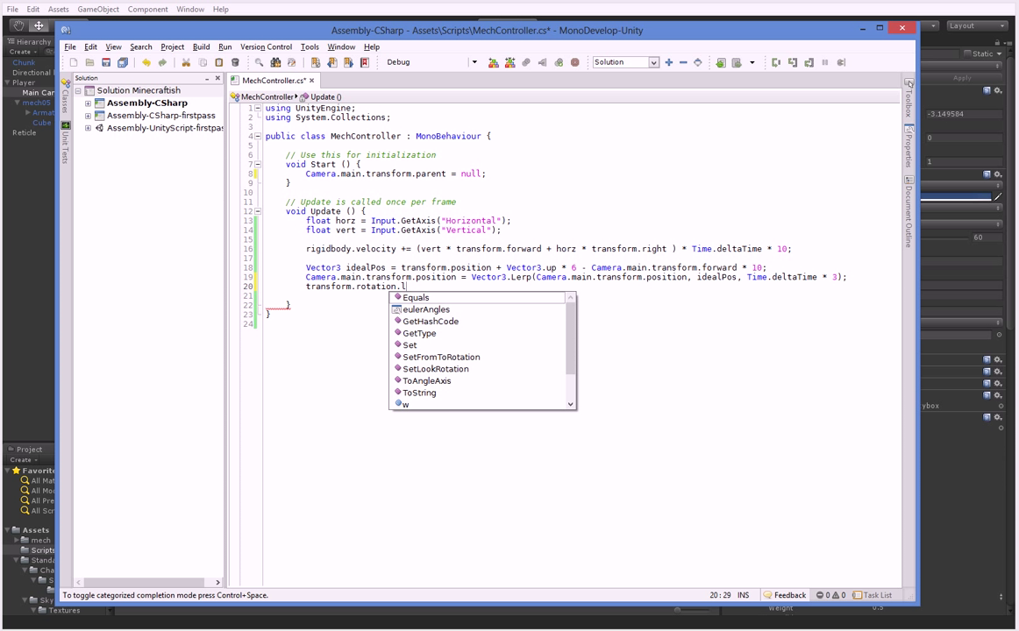
key("BackSpace")
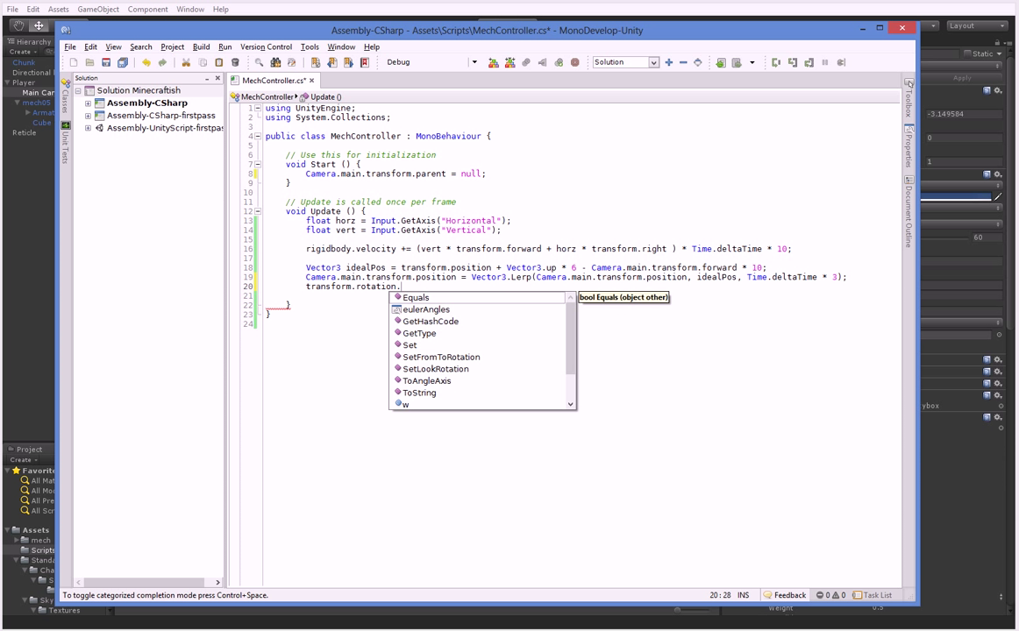
key("BackSpace")
type("Q")
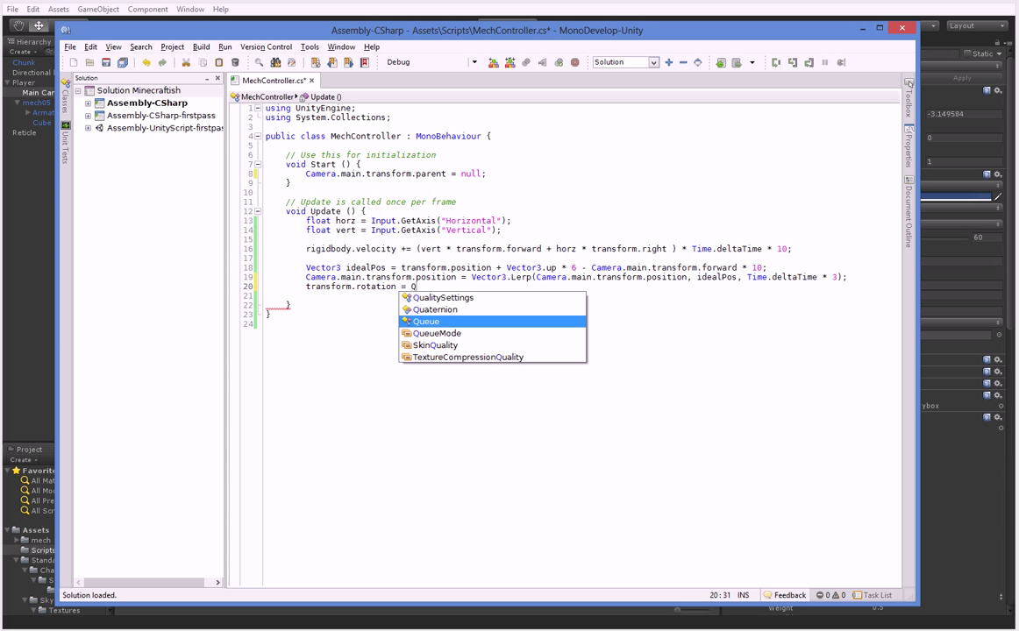
type("uaternion.")
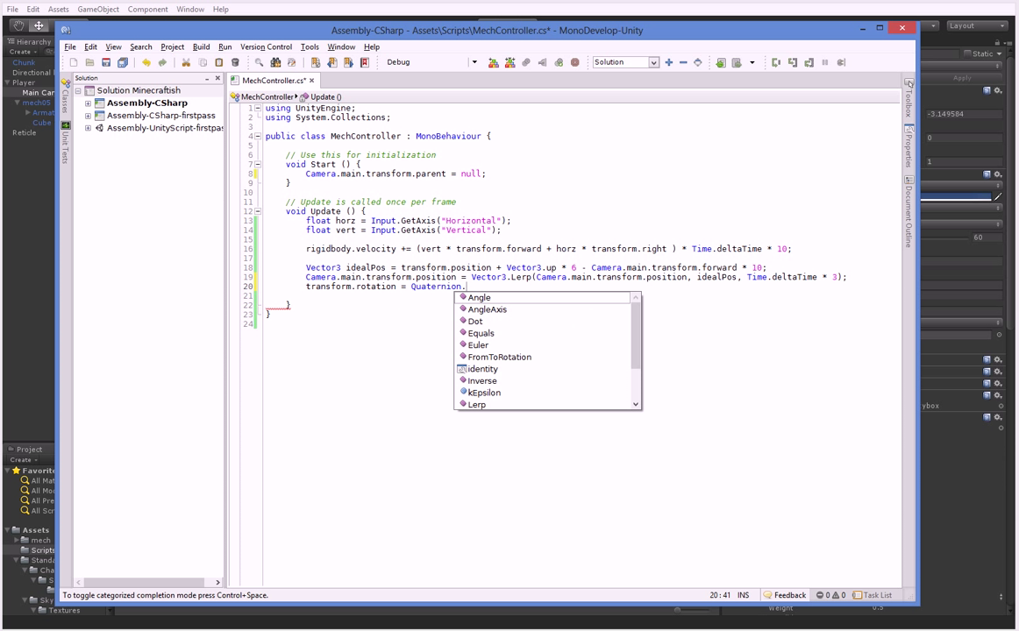
type("L")
key("Return")
type("(")
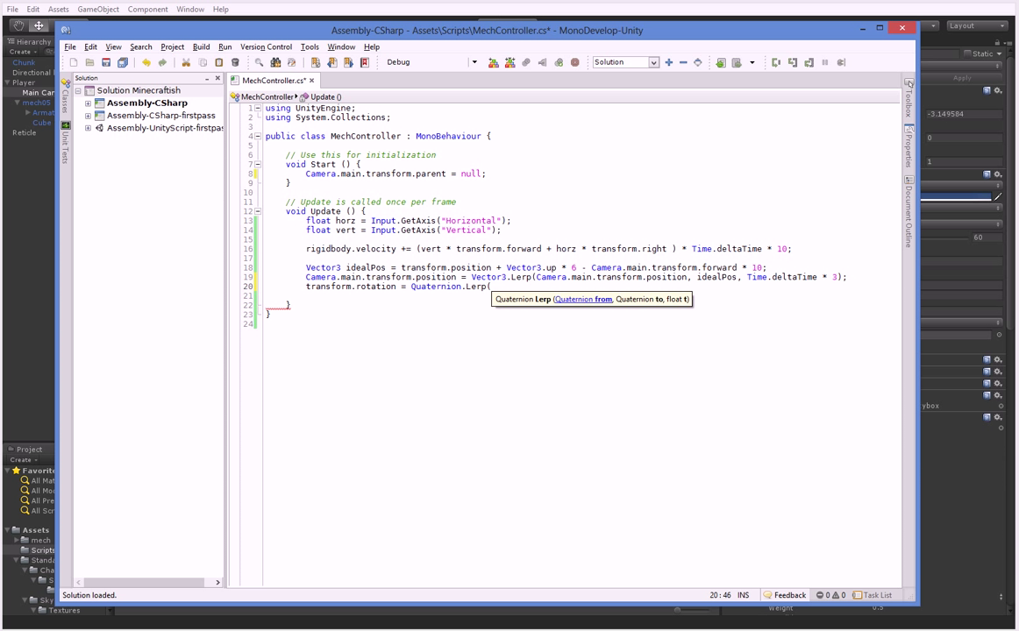
type("transform")
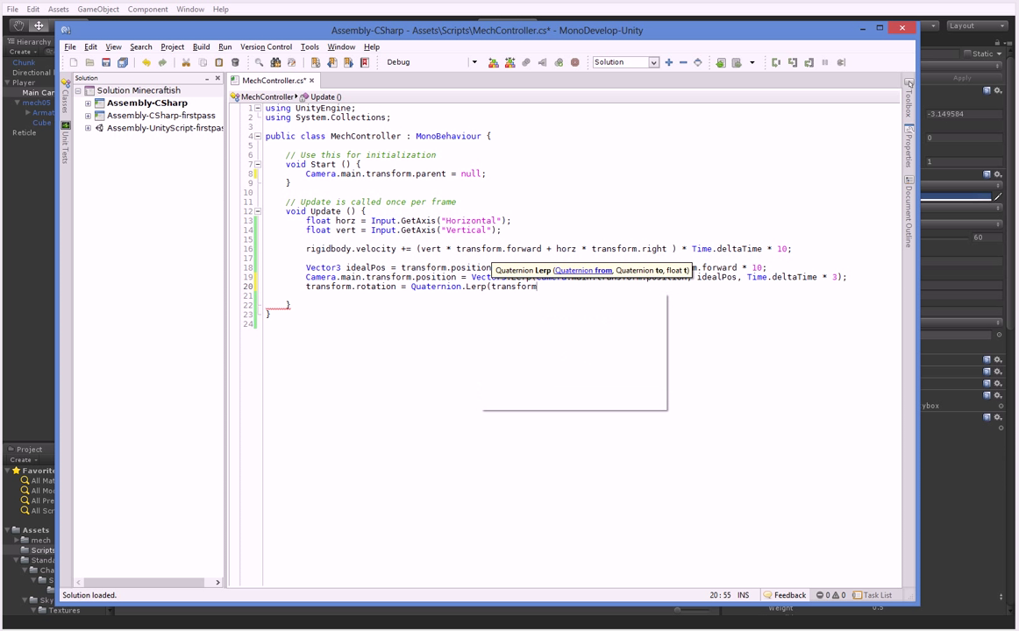
type(".rotation")
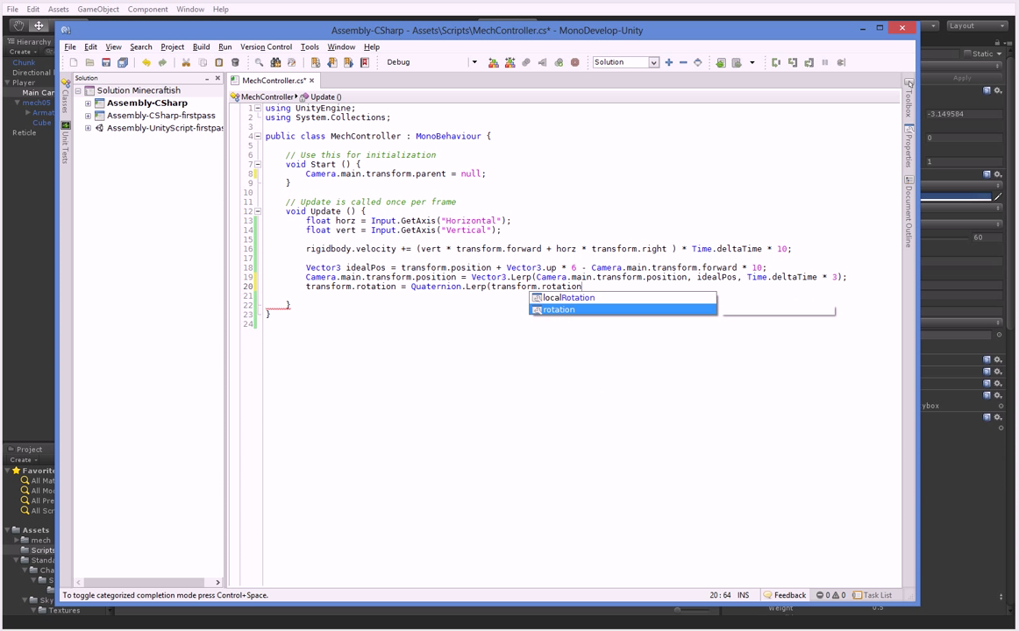
type(", ")
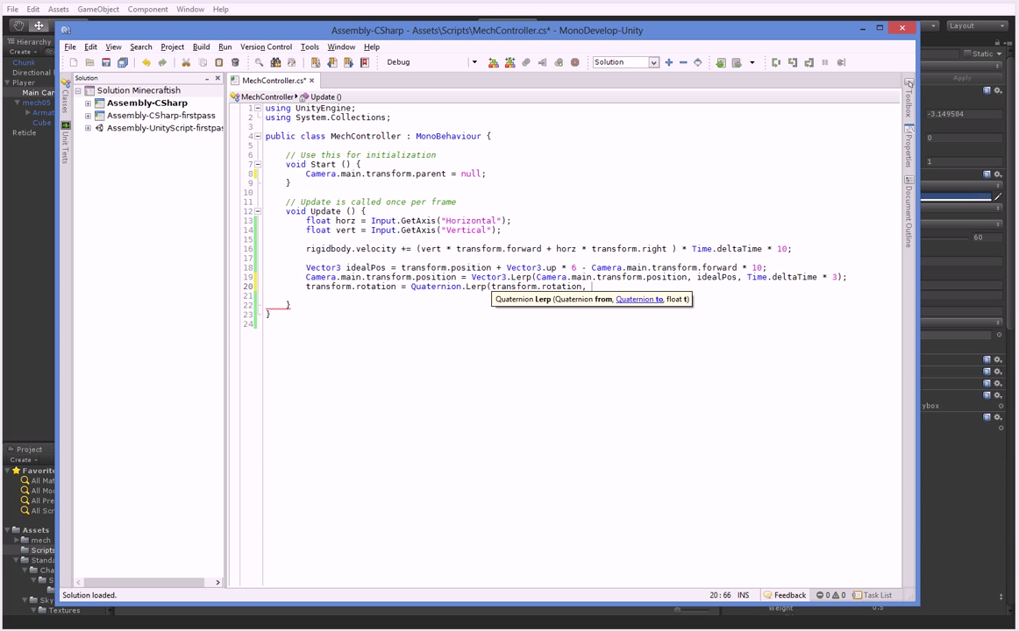
type("Camera.main.f")
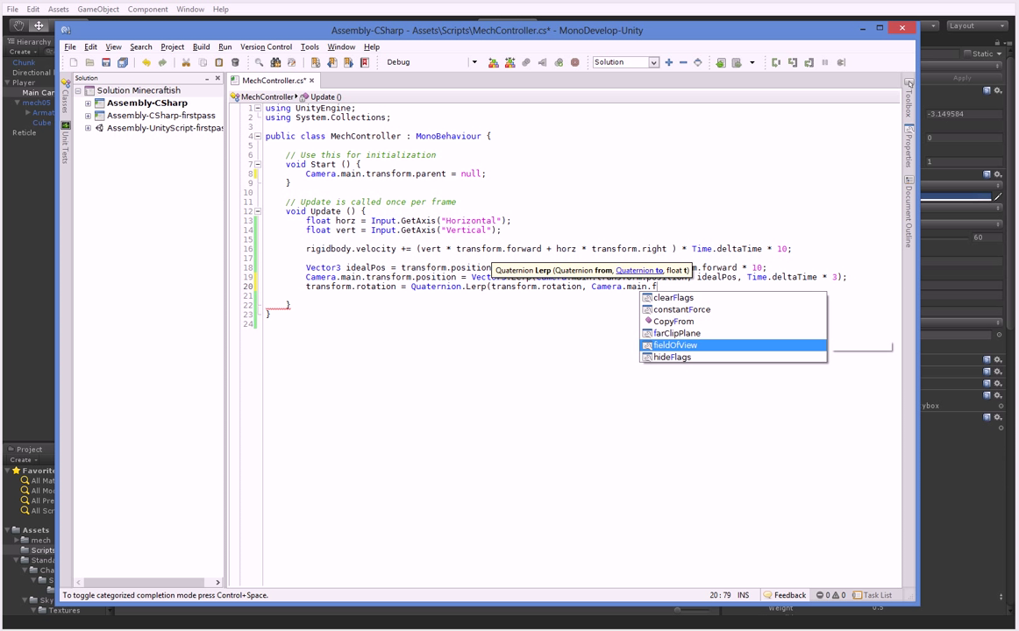
key("BackSpace")
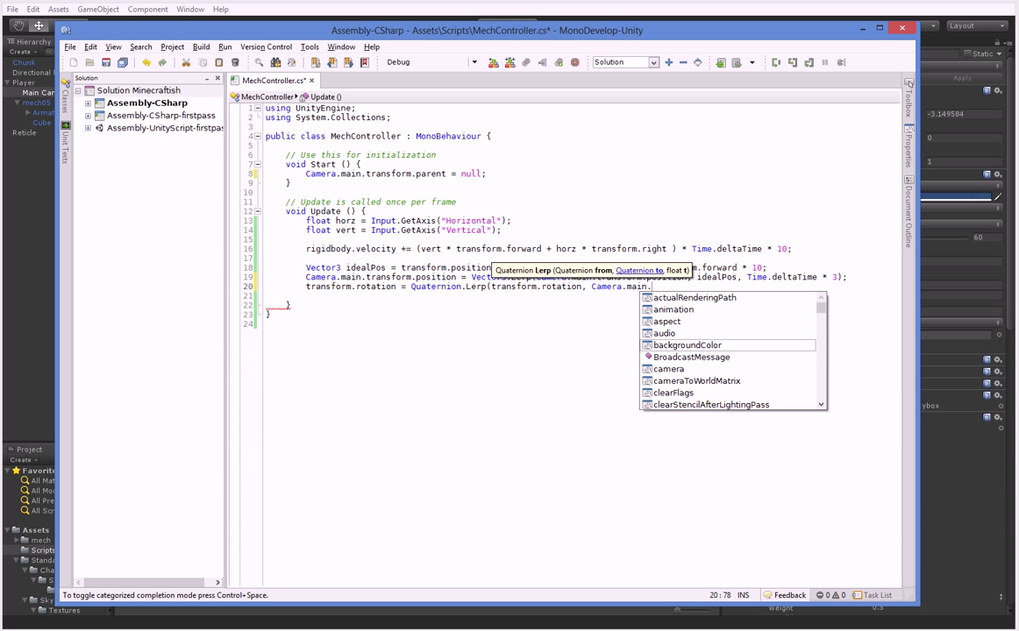
key("BackSpace")
Insert a line above the rotation statement and start declaring Vector3 idealForward
key("Home")
key("Return")
key("Up")
type("Vector3 i")
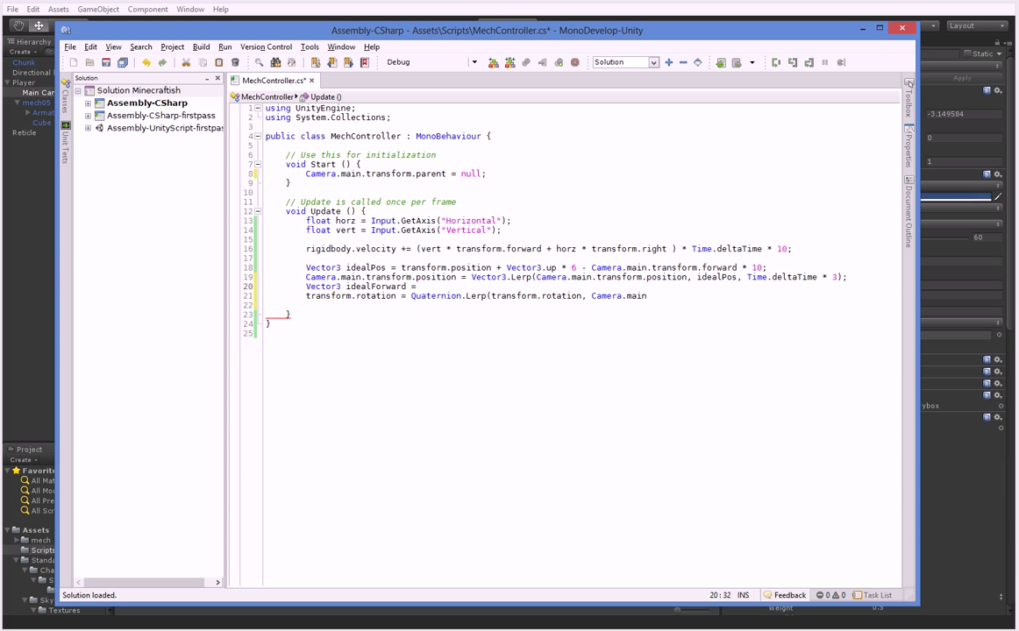
Make idealForward the camera's flattened, normalized forward and finish the Lerp with Time.deltaTime * 3
type("amera.m")
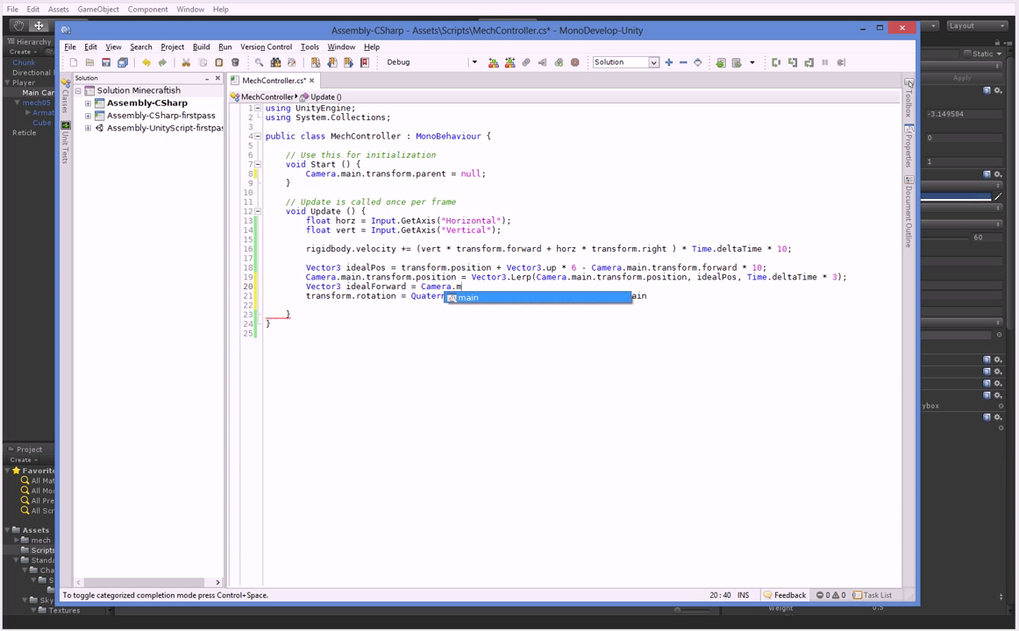
type("ain.transform.fo")
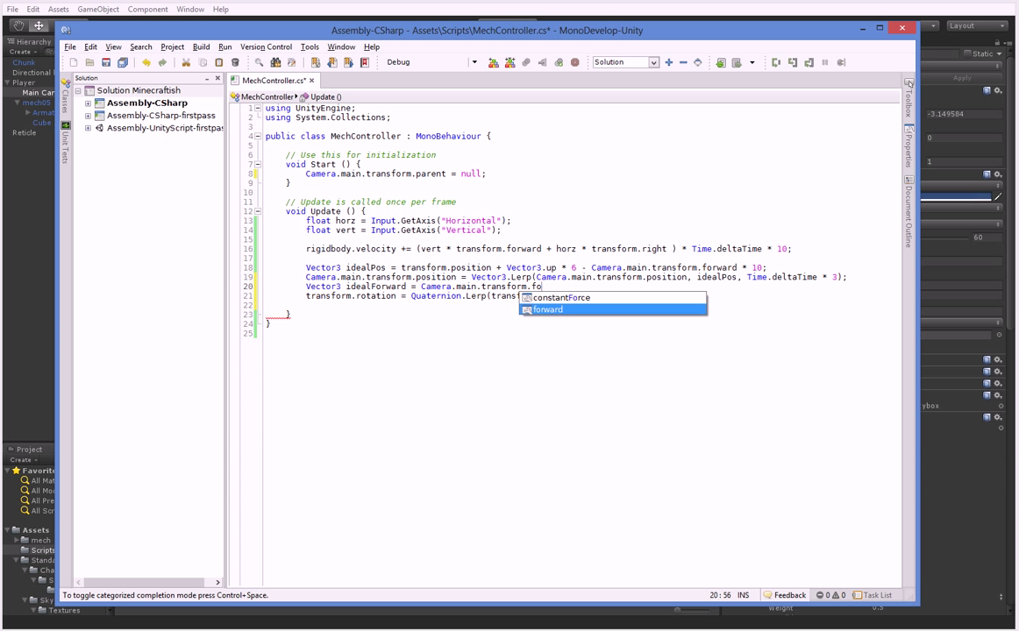
type("rward;")
key("Return")
type("ideal")
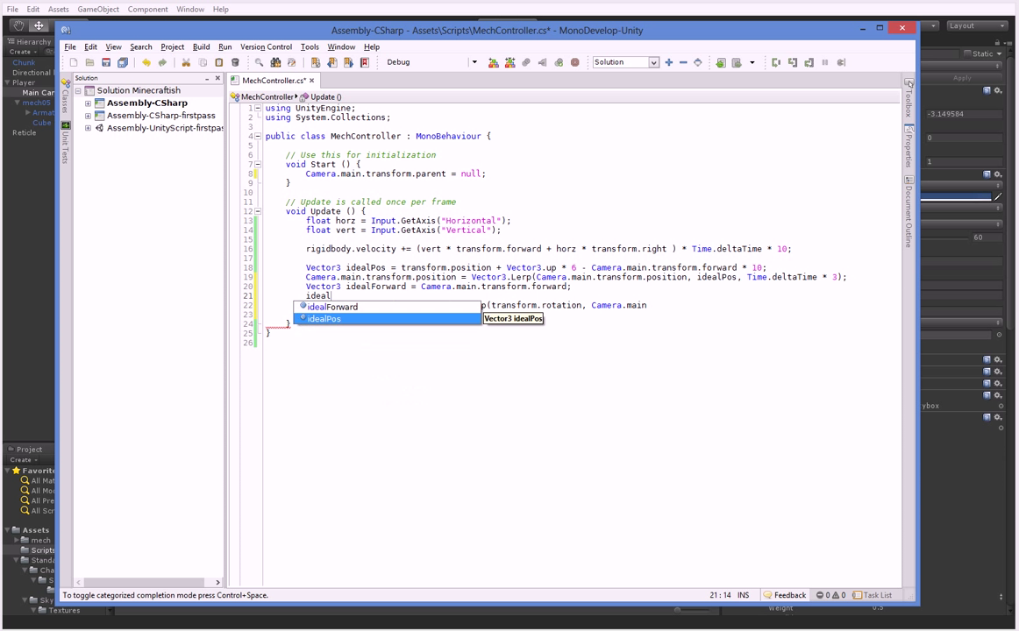
type("Forwa")
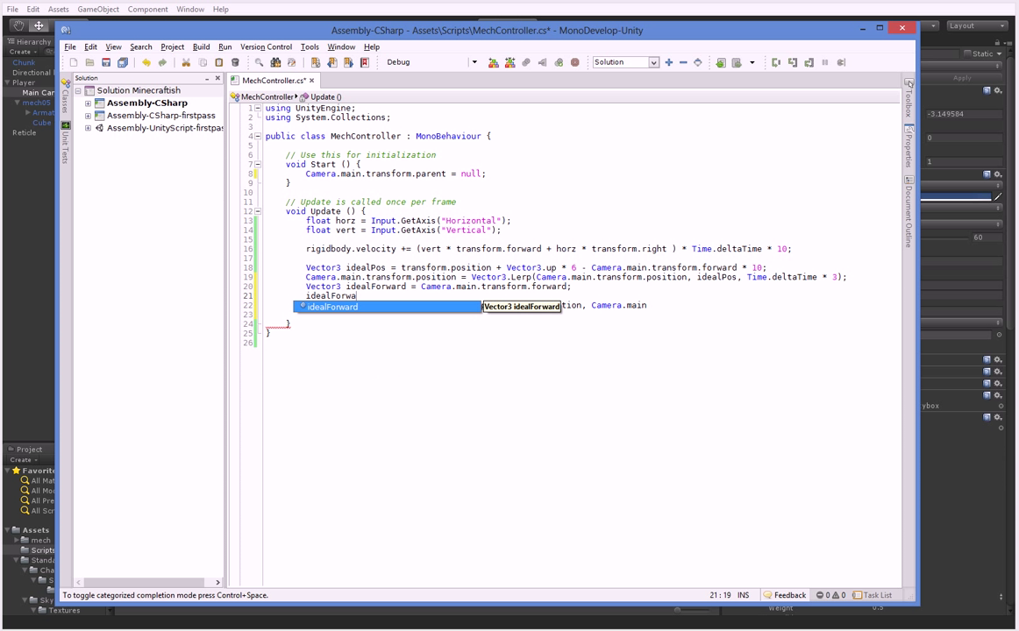
type("rd.z =")
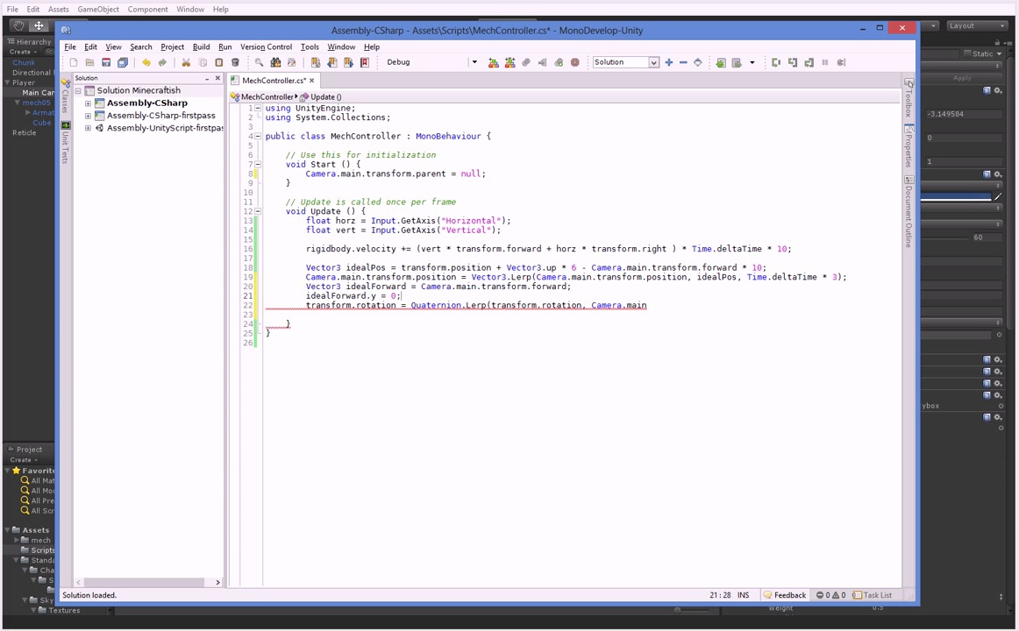
key("Return")
type("idealForward")
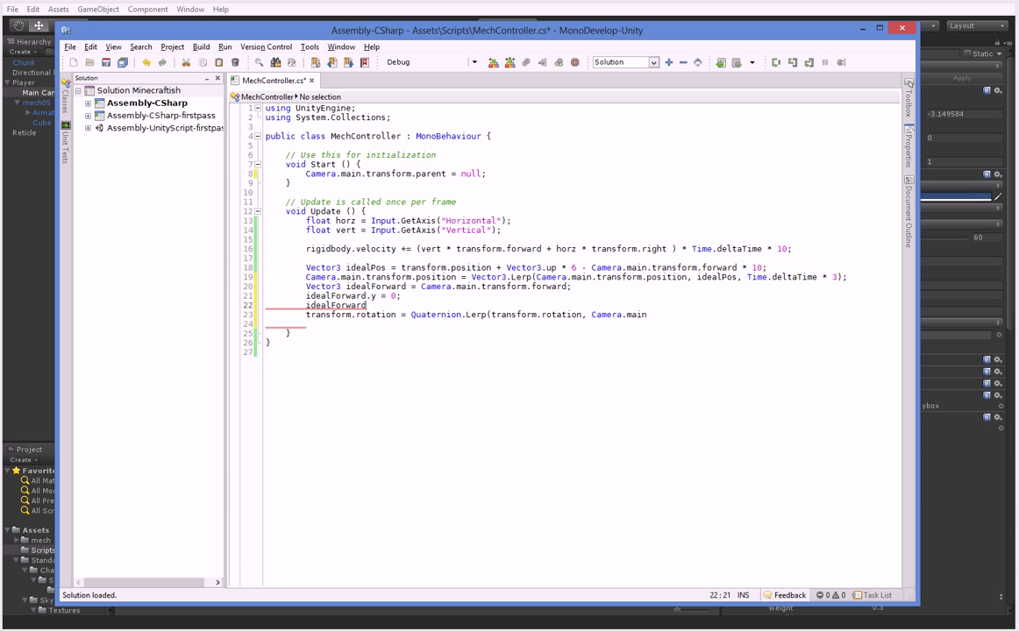
type(".nor")
key("Up")
key("Return")
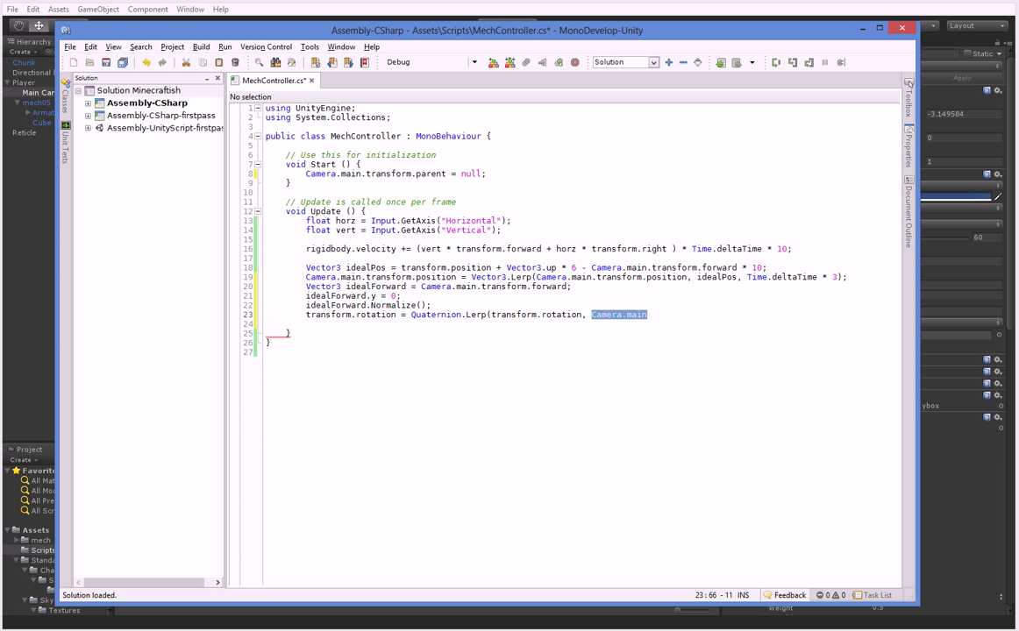
type("idealForward, ")
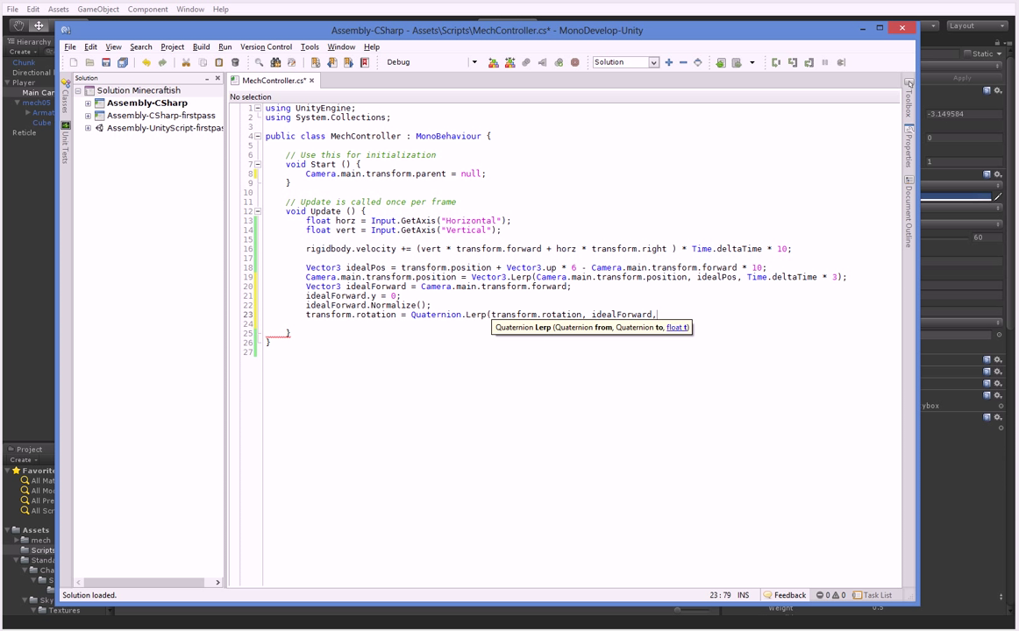
type("Time.deltaTime * 3);")
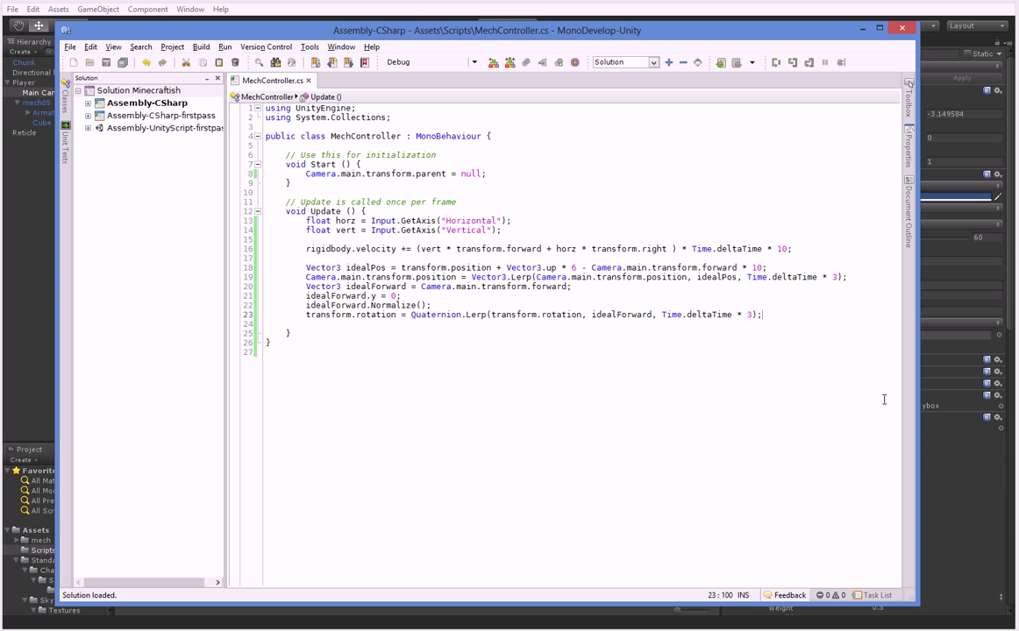
left_click(932, 488)
Try to play the game and view the Quaternion.Lerp compiler errors in the Console
left_click(485, 28)
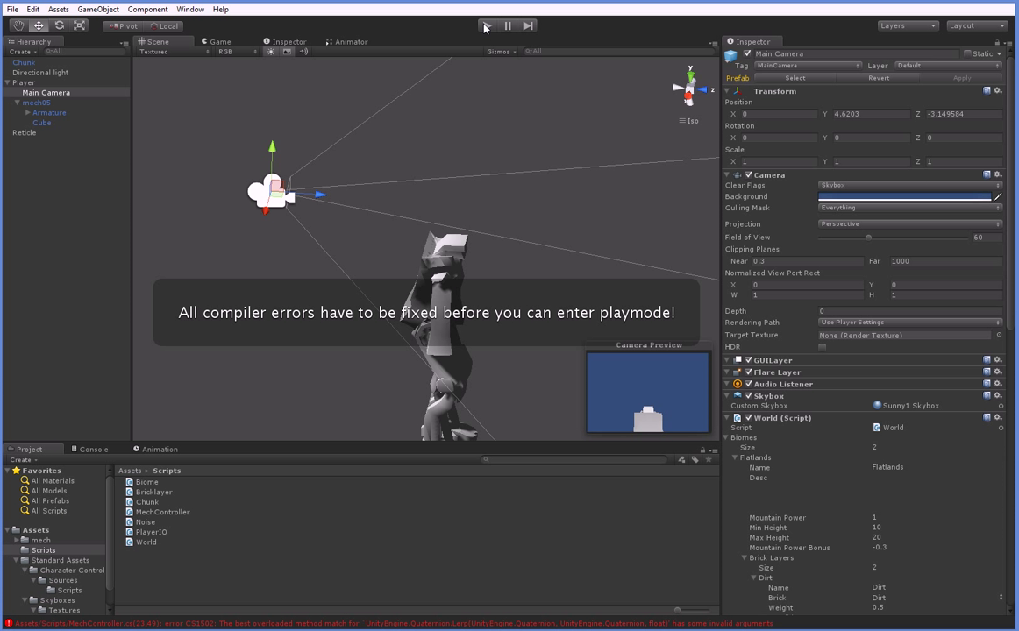
left_click(481, 627)
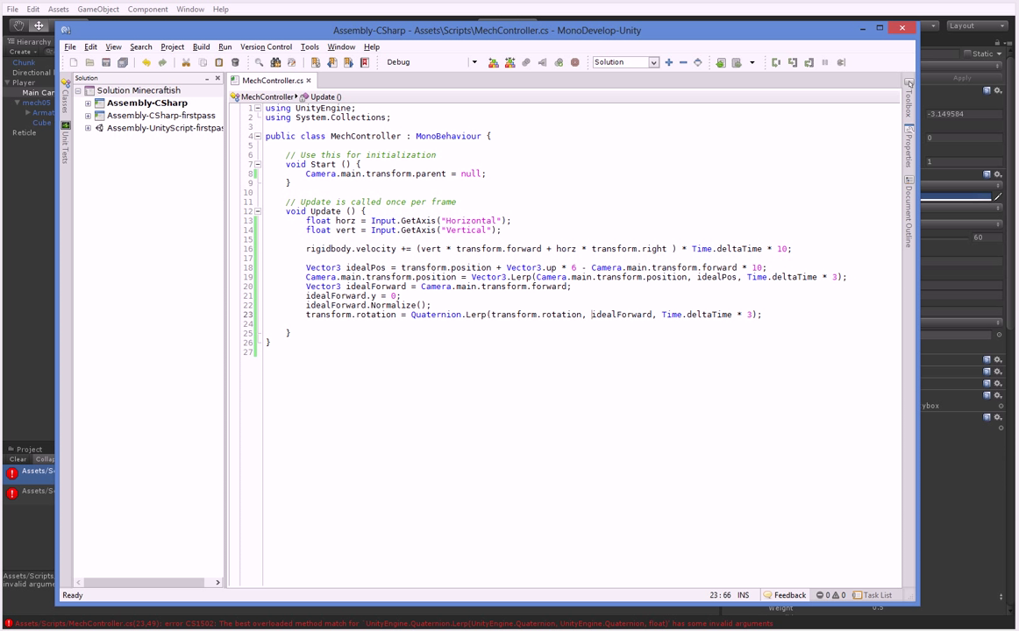
Wrap idealForward in Quaternion.LookRotation inside the Lerp call on line 23
type("Quatern")
type("ion.Look")
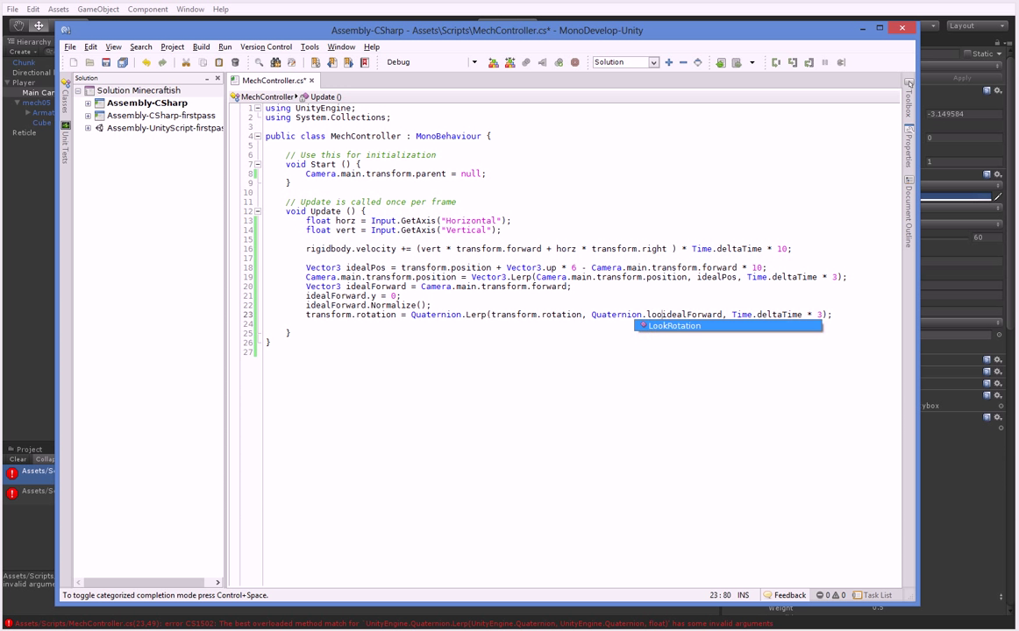
type("Rotation(idealForward)")
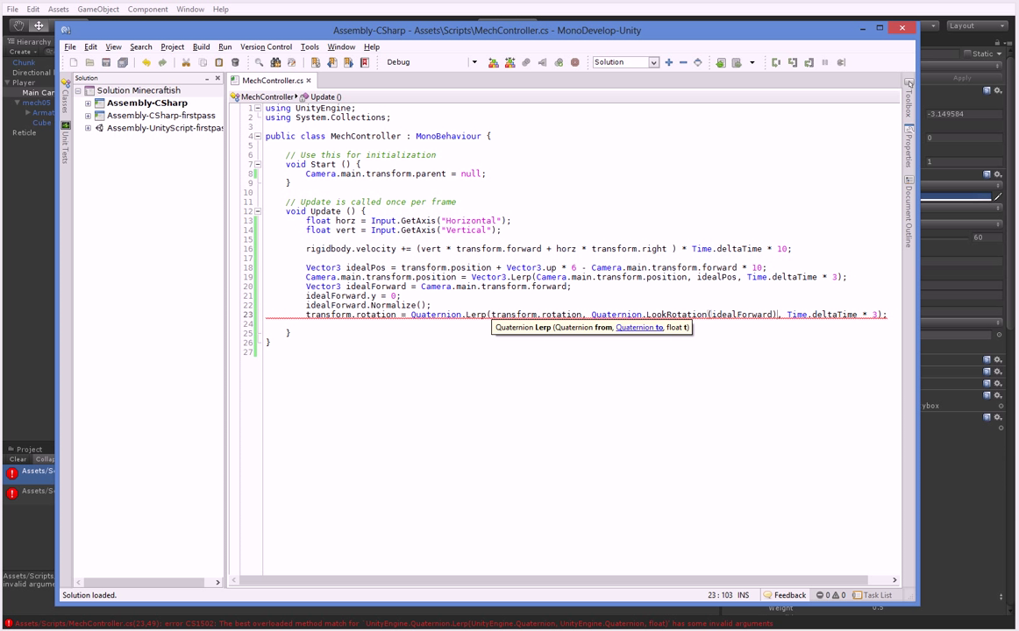
left_click(927, 469)
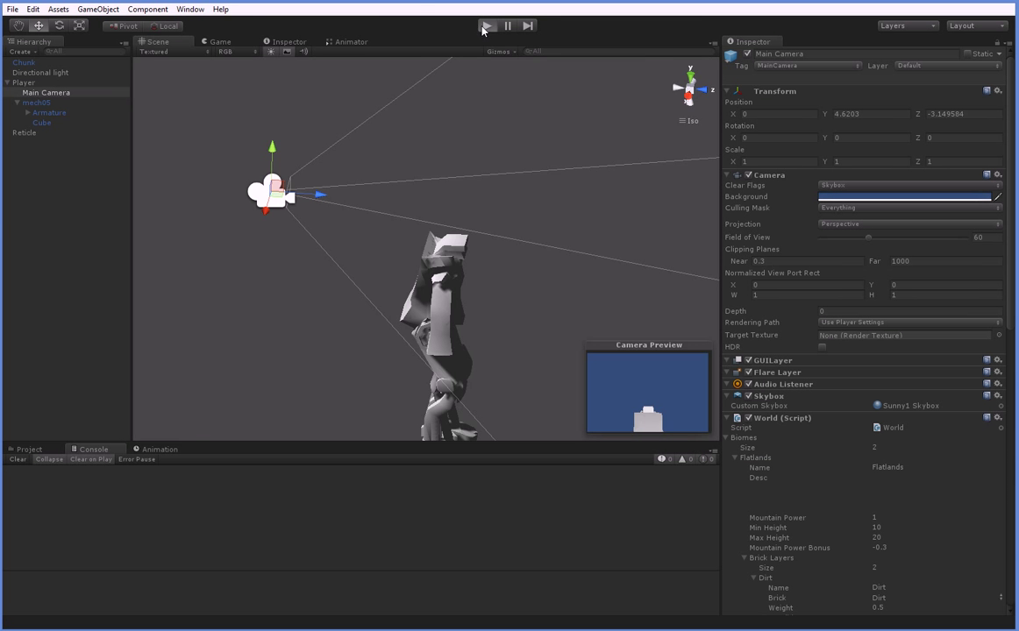
Start play mode to drive the mech with the camera following behind
left_click(485, 26)
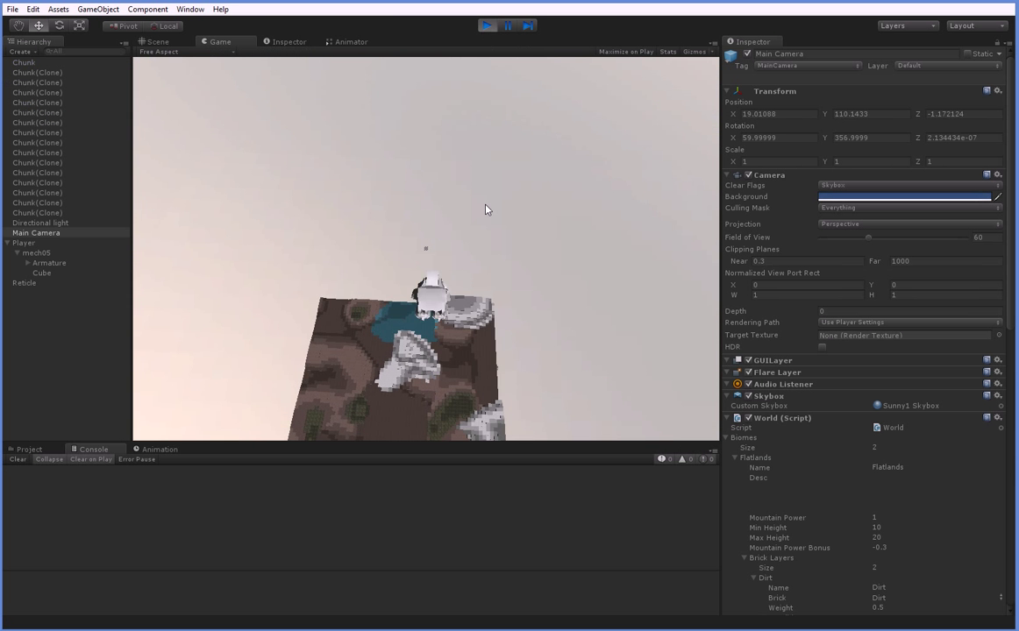